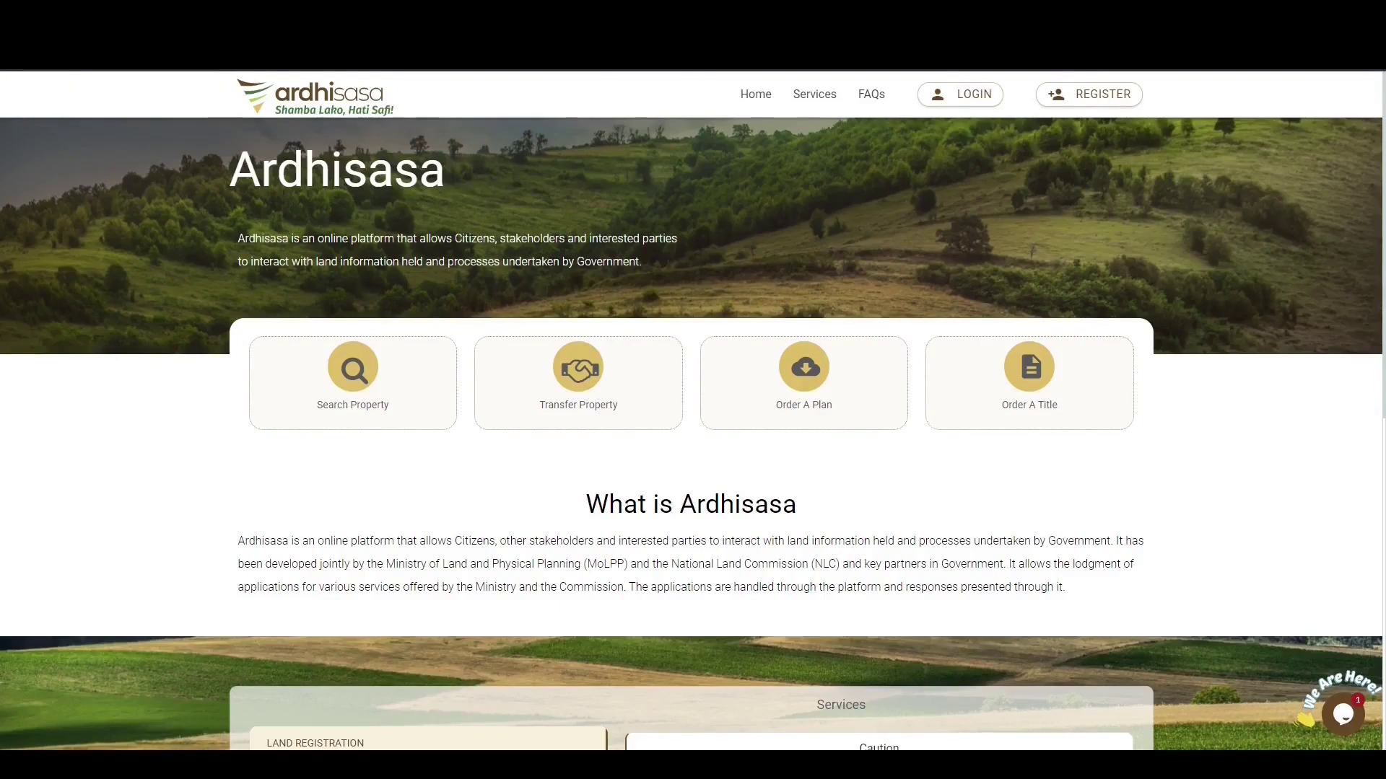
Sign in with the saved ID and password to request a verification code
{"action": "scroll", "coordinate": [692, 433], "scroll_direction": "down", "scroll_amount": 10}
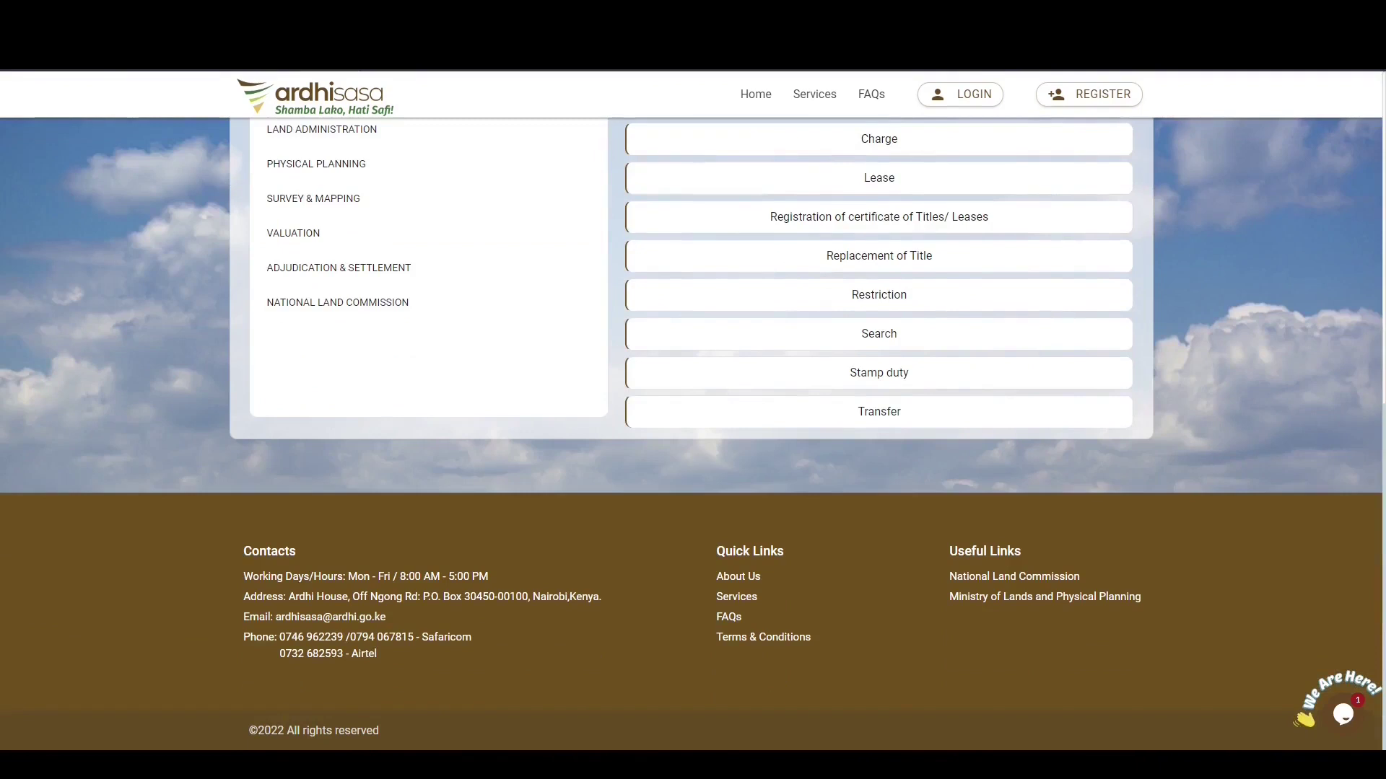
{"action": "scroll", "coordinate": [691, 433], "scroll_direction": "up", "scroll_amount": 10}
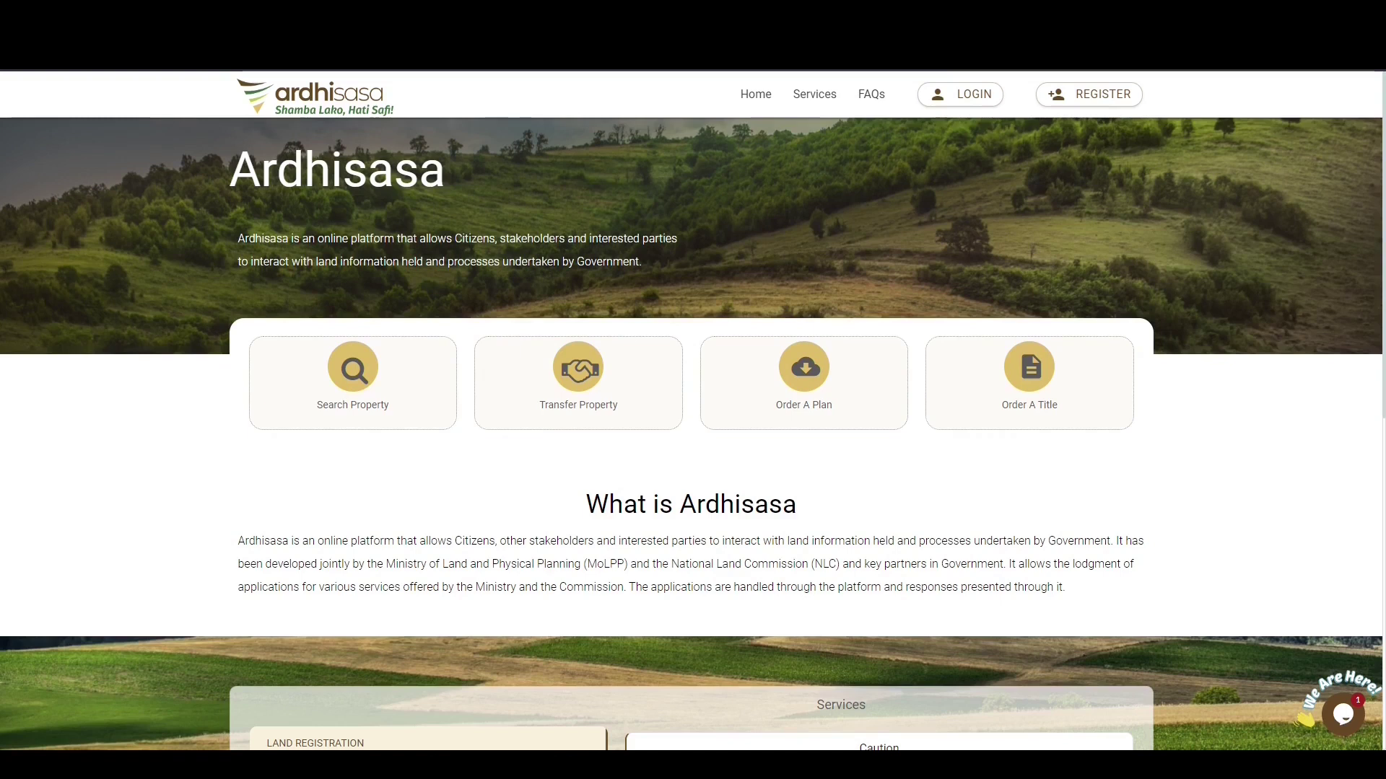
{"action": "left_click", "coordinate": [987, 100]}
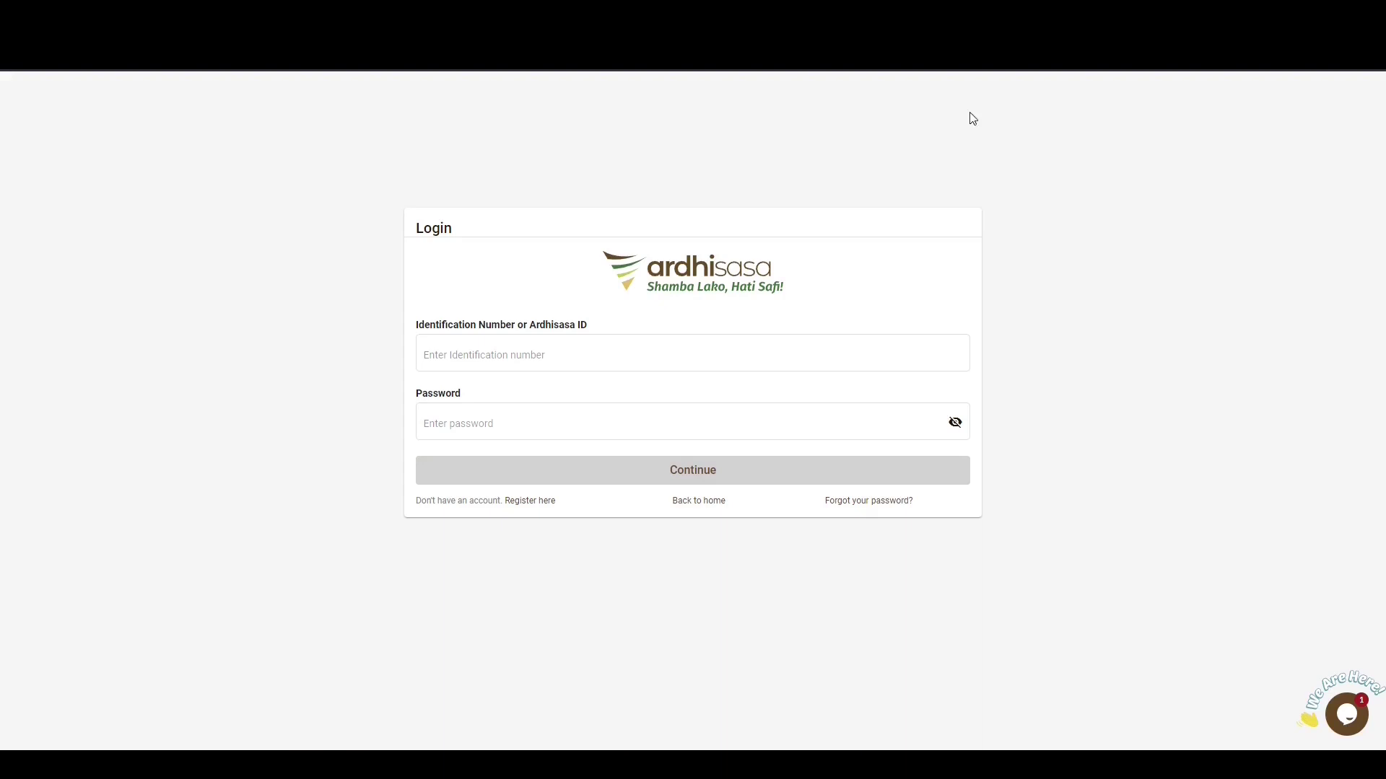
{"action": "left_click", "coordinate": [721, 356]}
{"action": "left_click", "coordinate": [477, 388]}
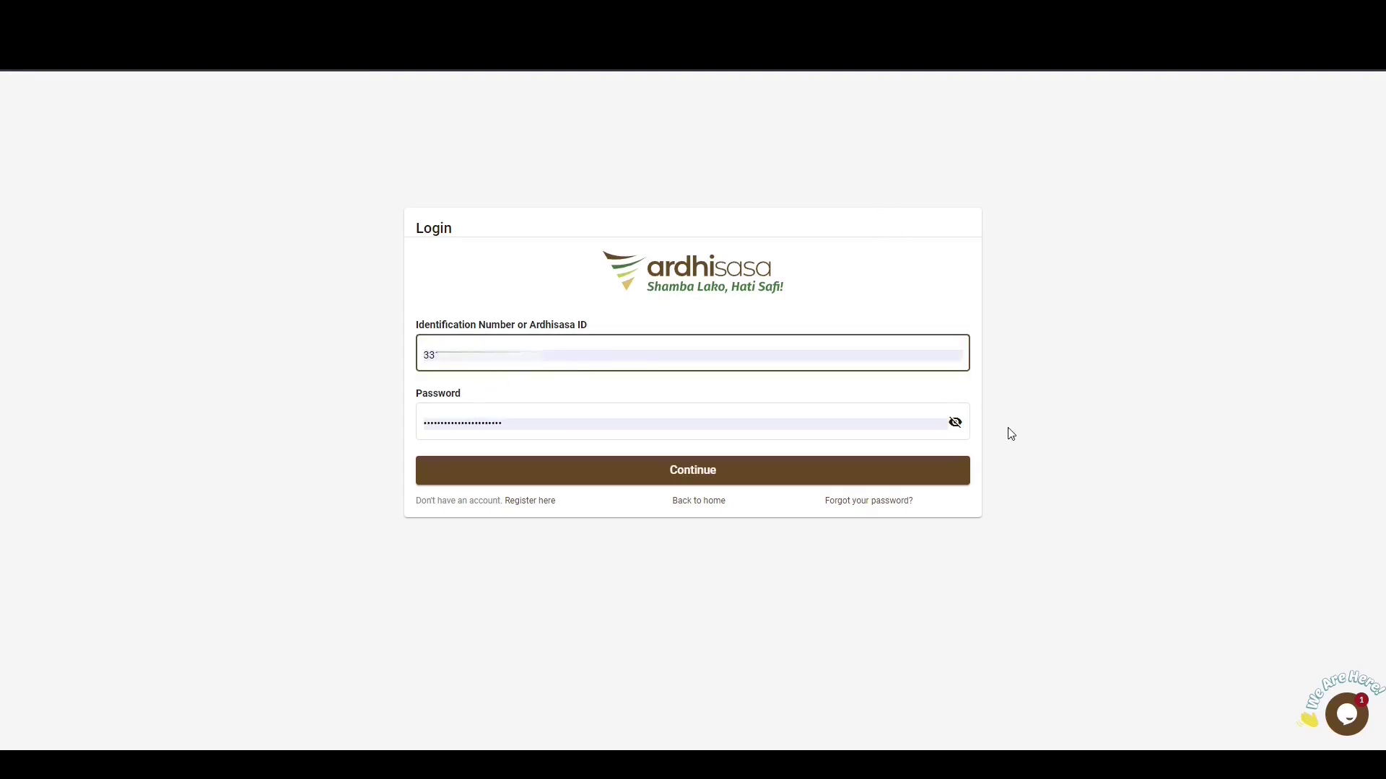
{"action": "left_click", "coordinate": [892, 474]}
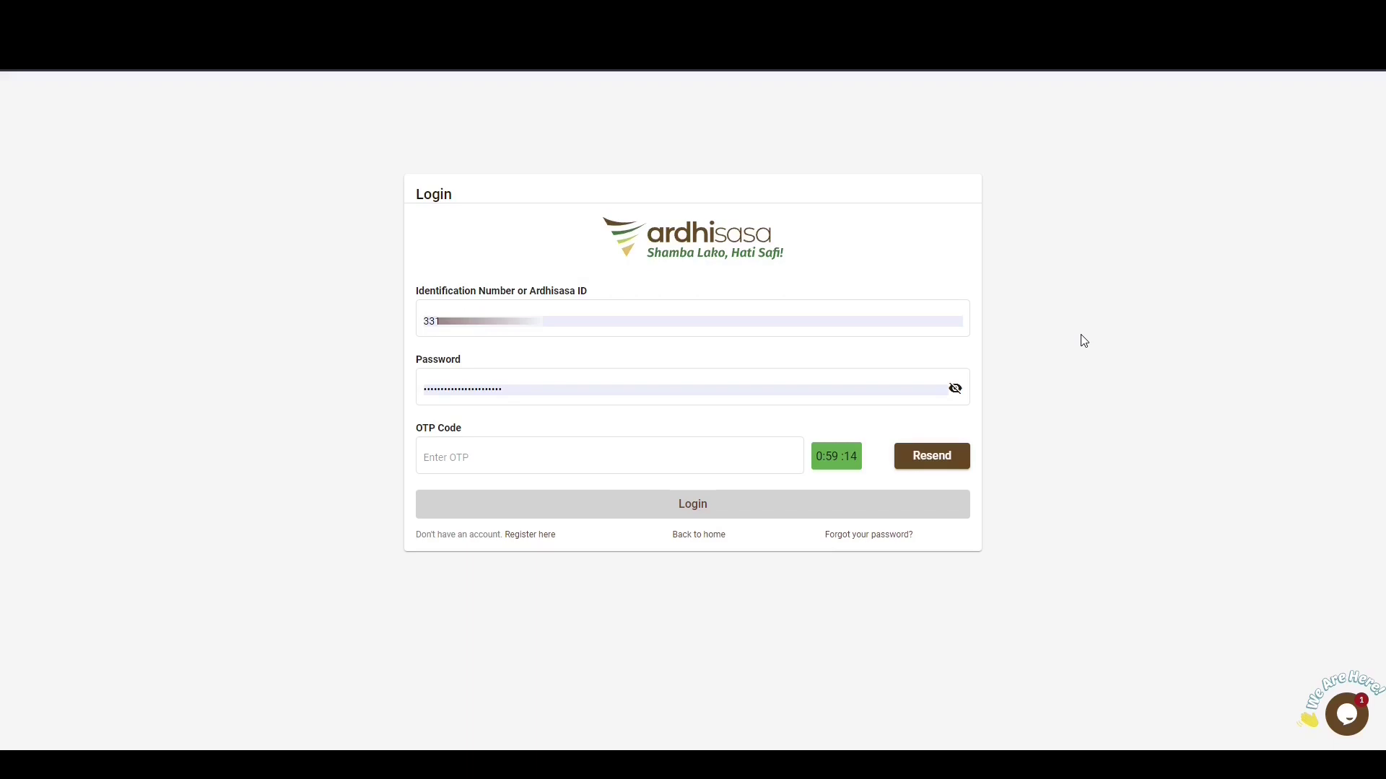
Enter the one-time verification code to finish signing in
{"action": "left_click", "coordinate": [535, 455]}
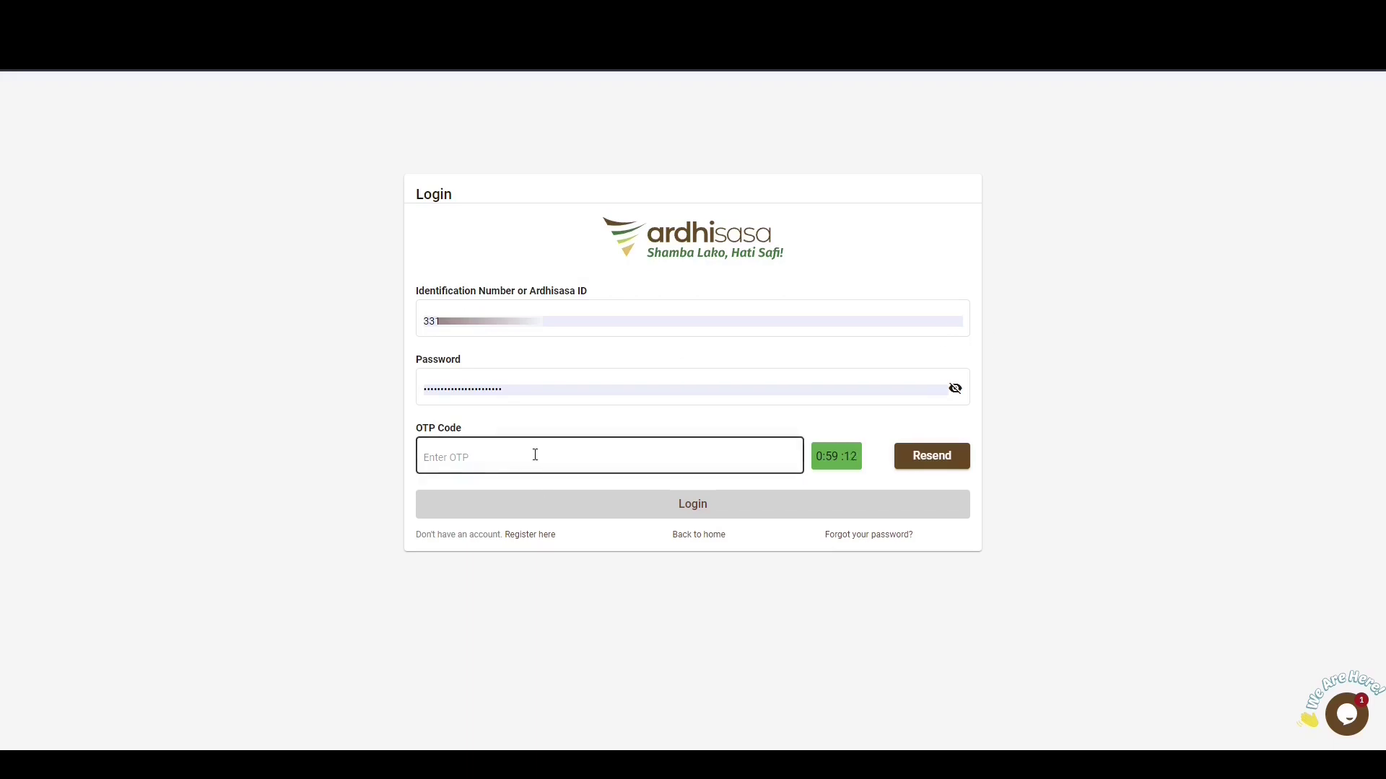
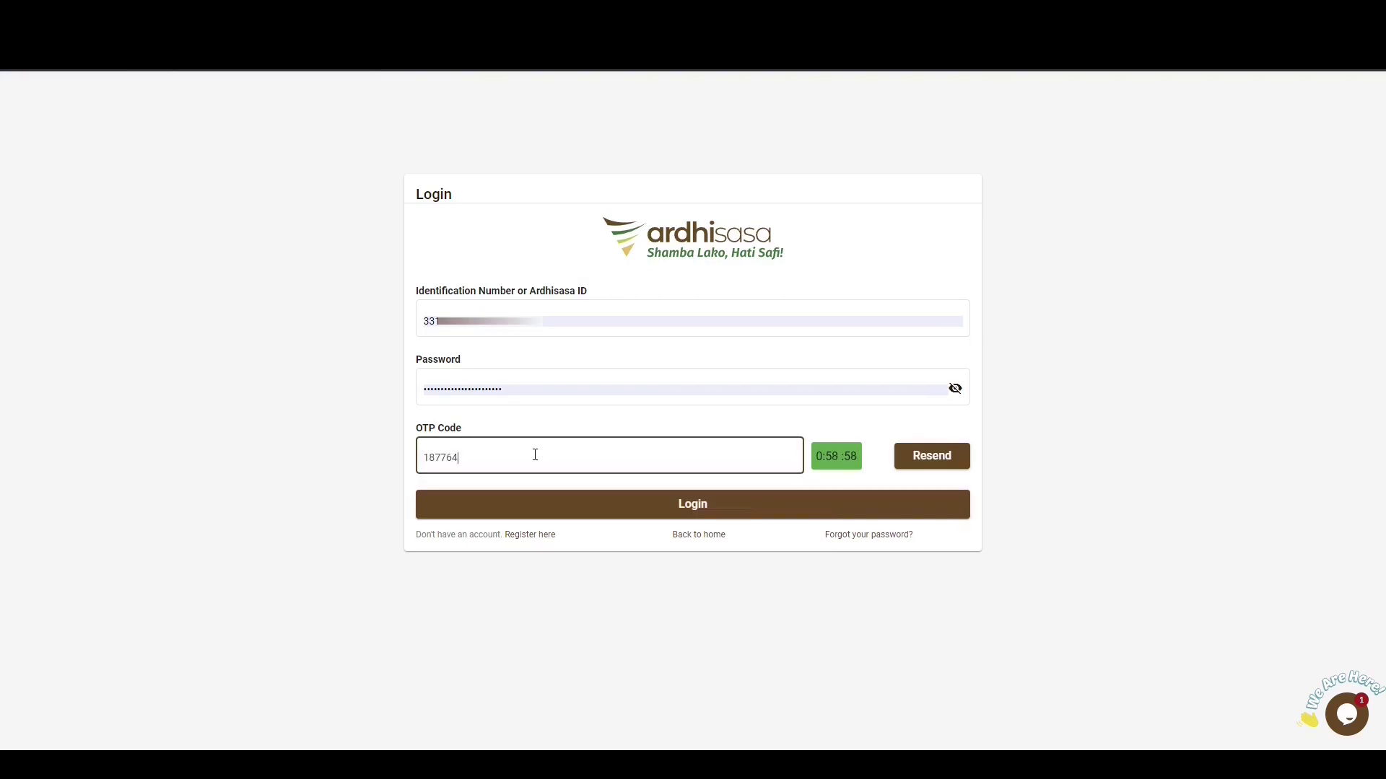
{"action": "left_click", "coordinate": [686, 511]}
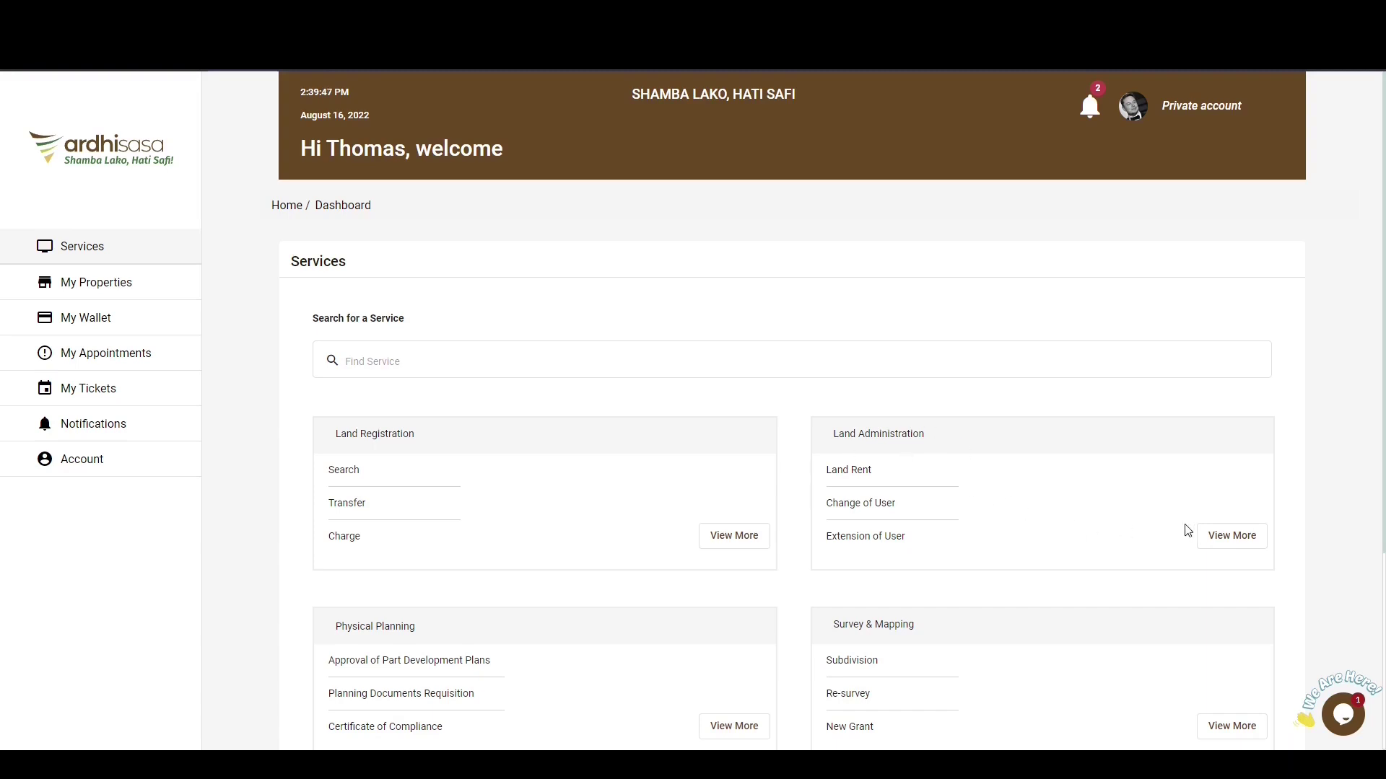
Go to Land Administration > Lease Preparation > Subdivision applications
{"action": "left_click", "coordinate": [1260, 550]}
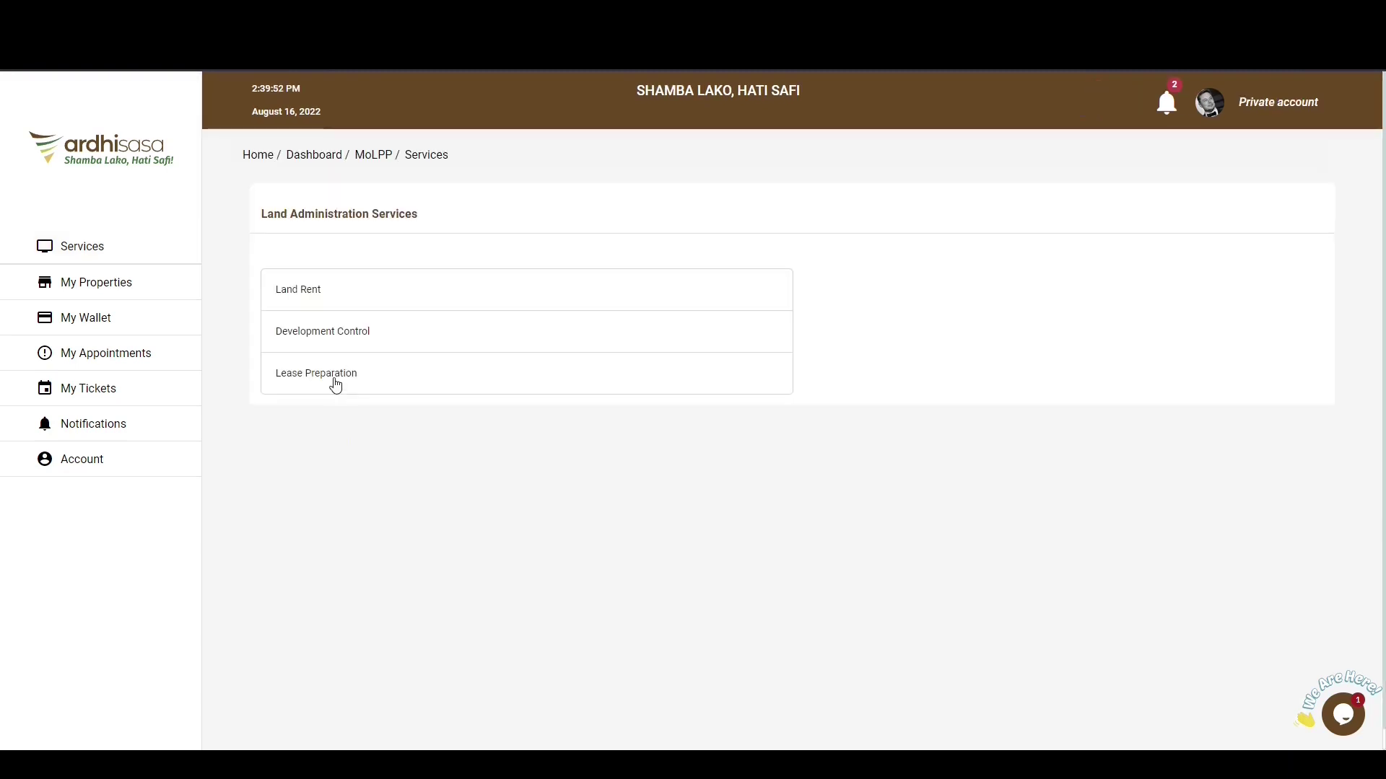
{"action": "left_click", "coordinate": [336, 385]}
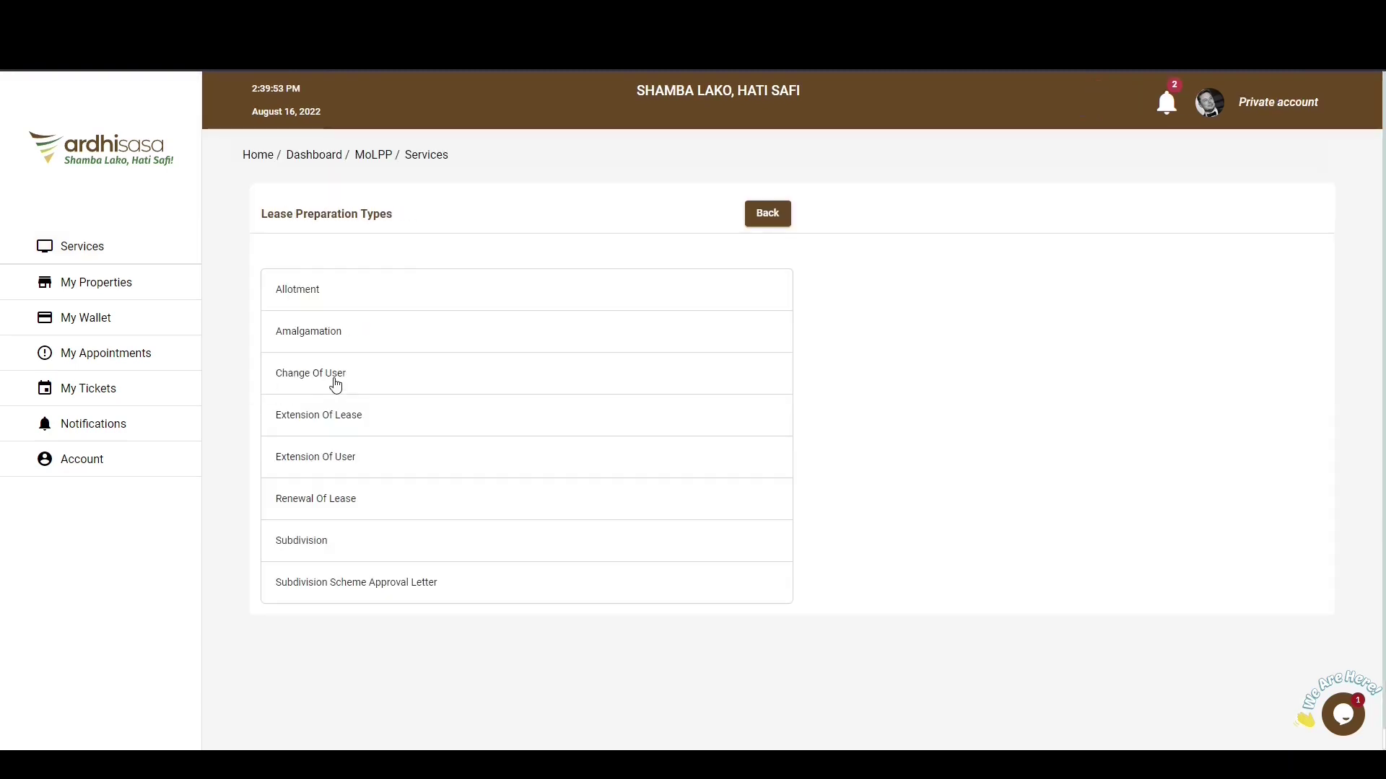
{"action": "left_click", "coordinate": [326, 550]}
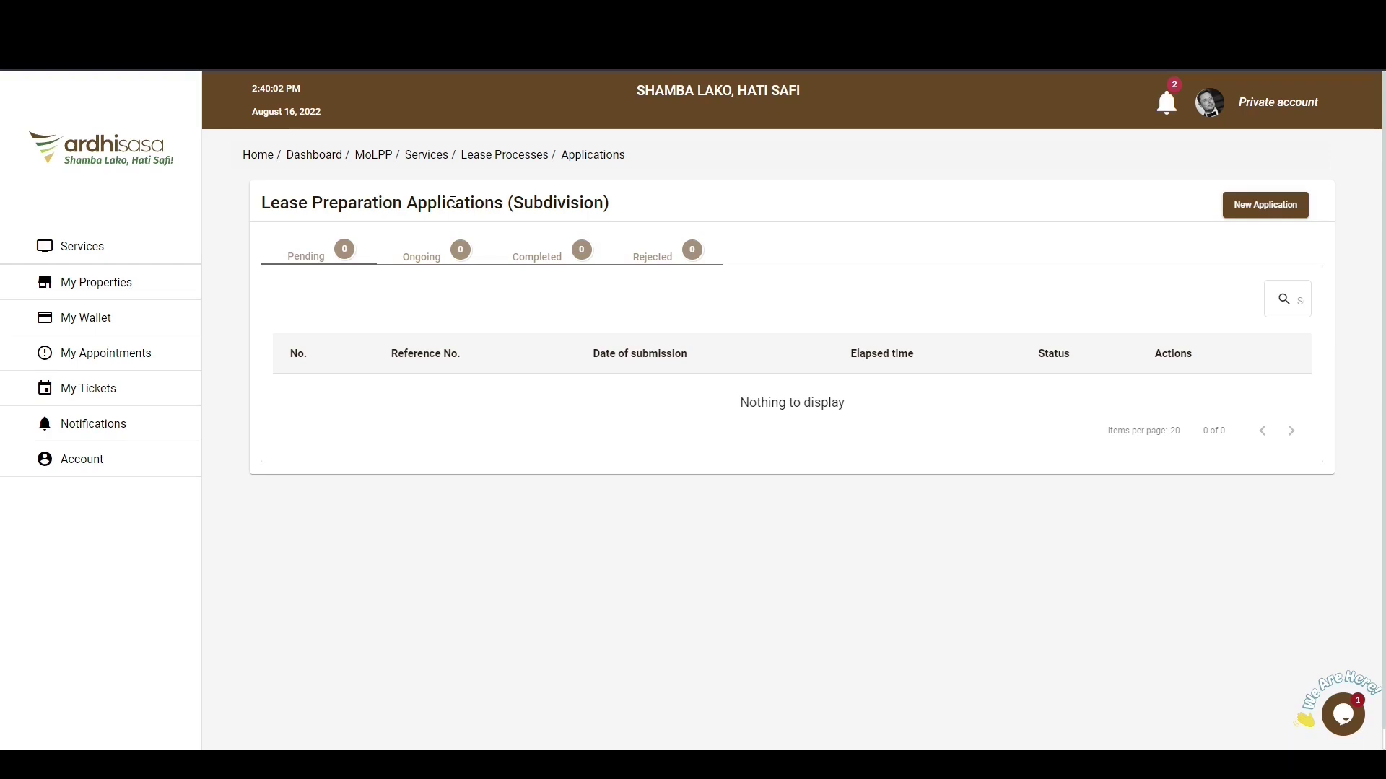
Review the Pending, Ongoing, Completed and Rejected subdivision tabs, all empty
{"action": "left_click", "coordinate": [329, 266]}
{"action": "left_click", "coordinate": [427, 266]}
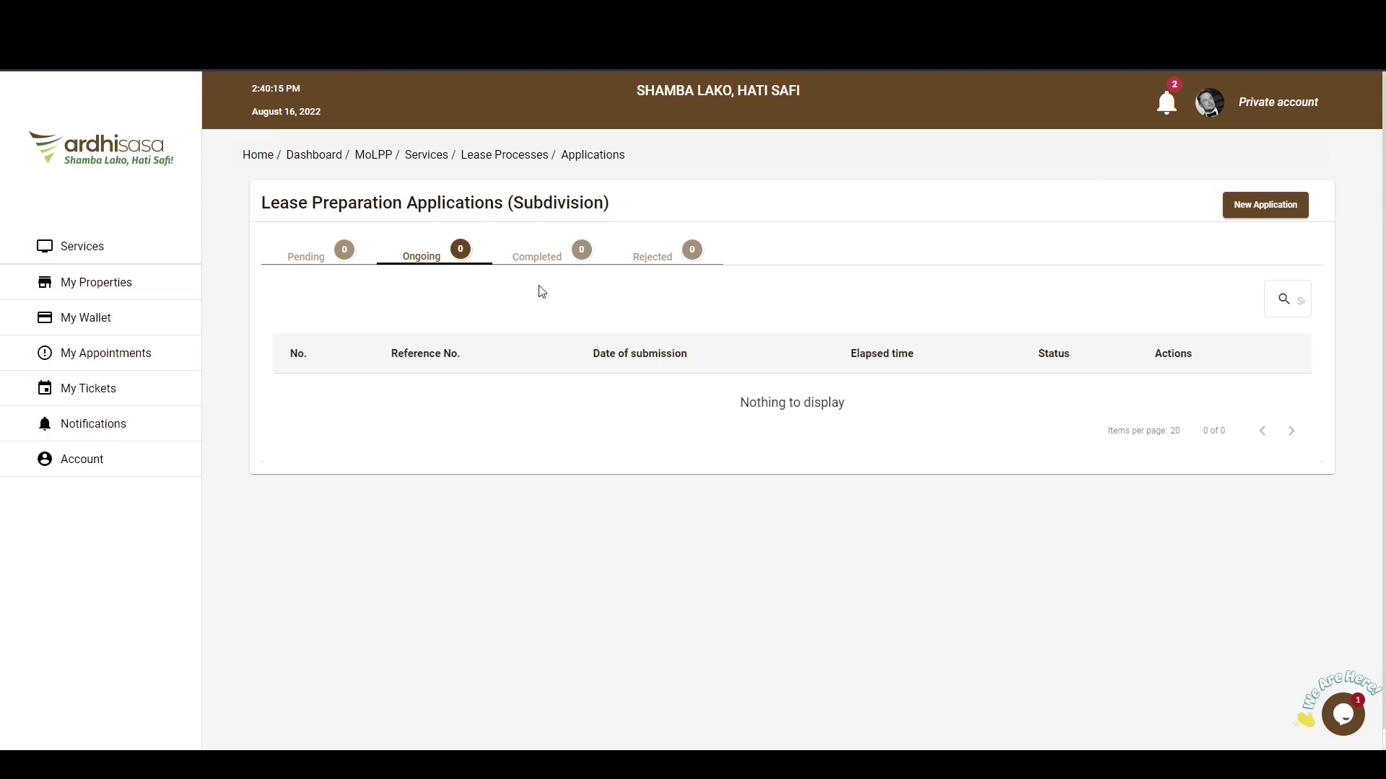
{"action": "left_click", "coordinate": [549, 266]}
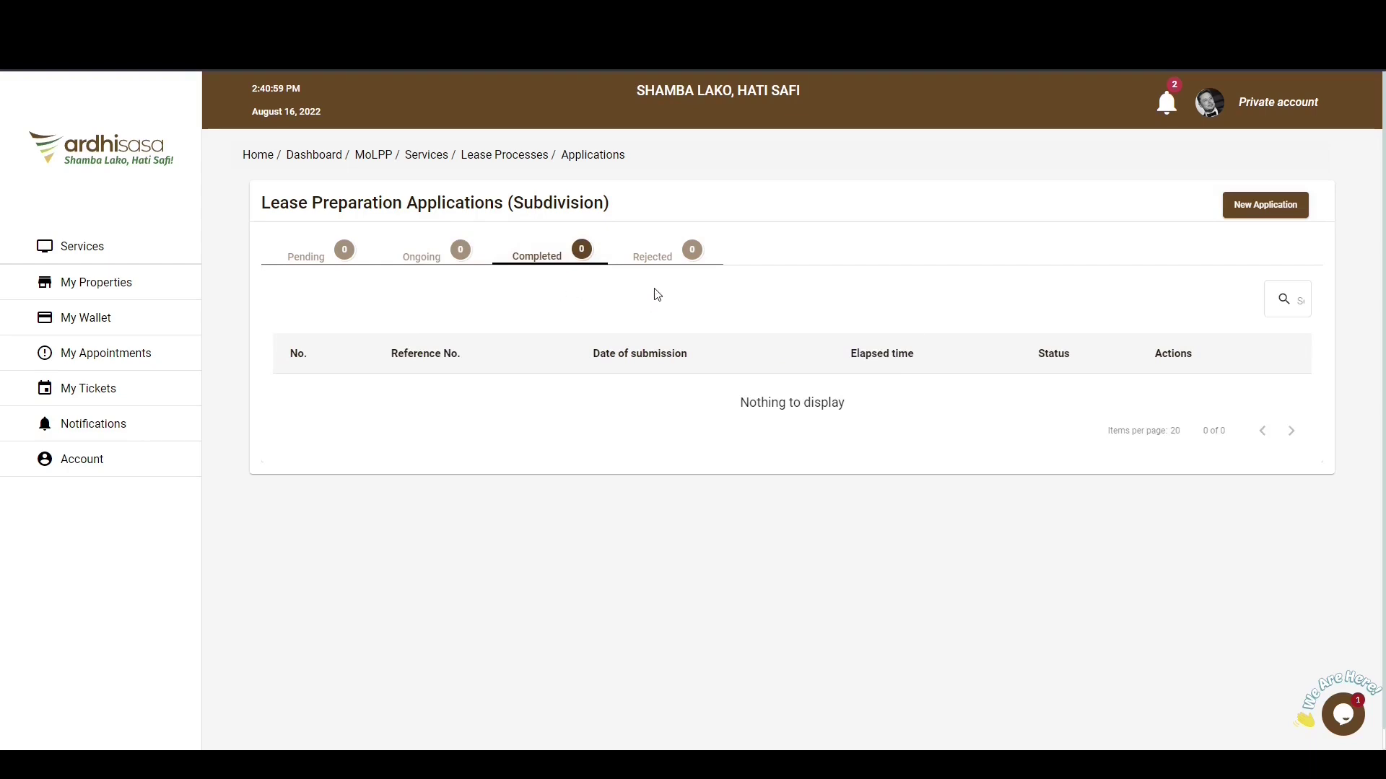
{"action": "left_click", "coordinate": [667, 267]}
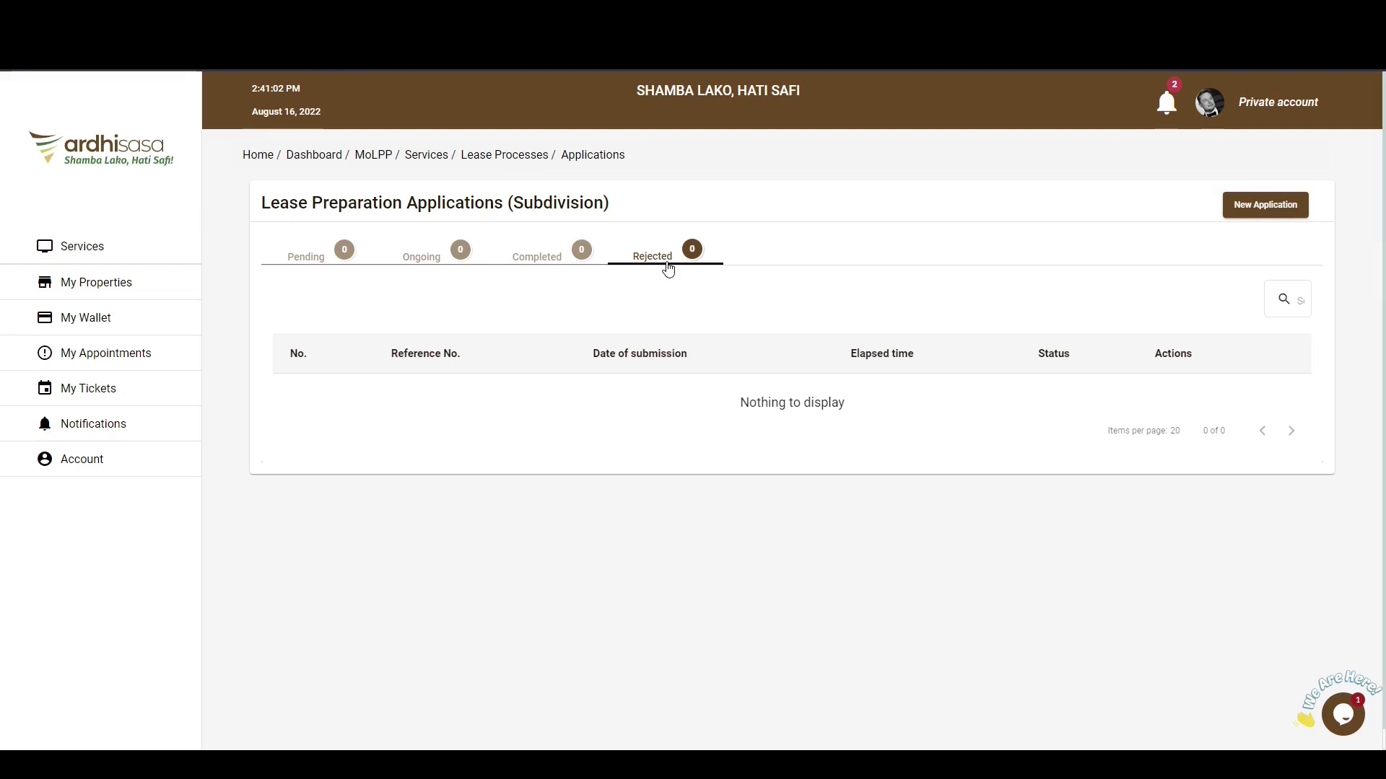
Start a new subdivision application and continue past the FAQs to Application Details
{"action": "left_click", "coordinate": [1276, 206]}
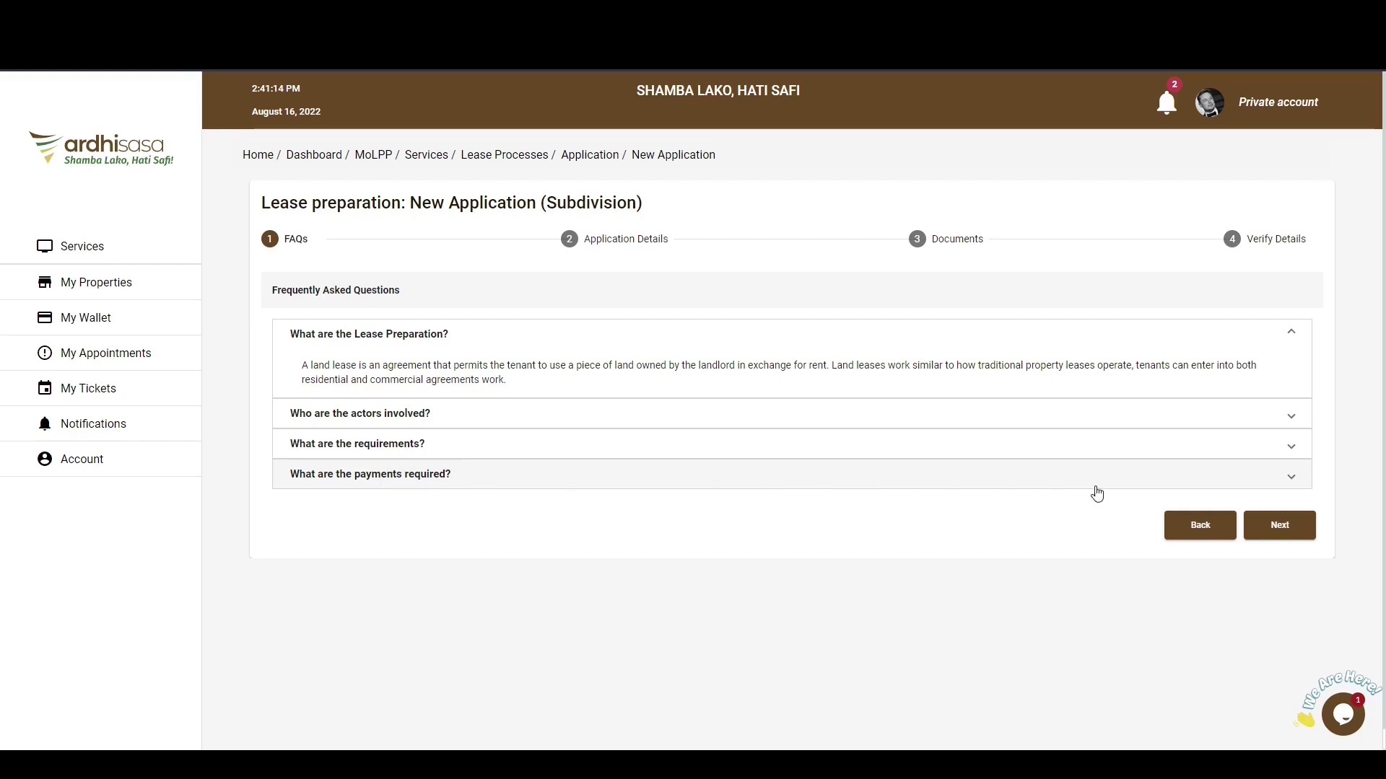
{"action": "left_click", "coordinate": [1278, 527]}
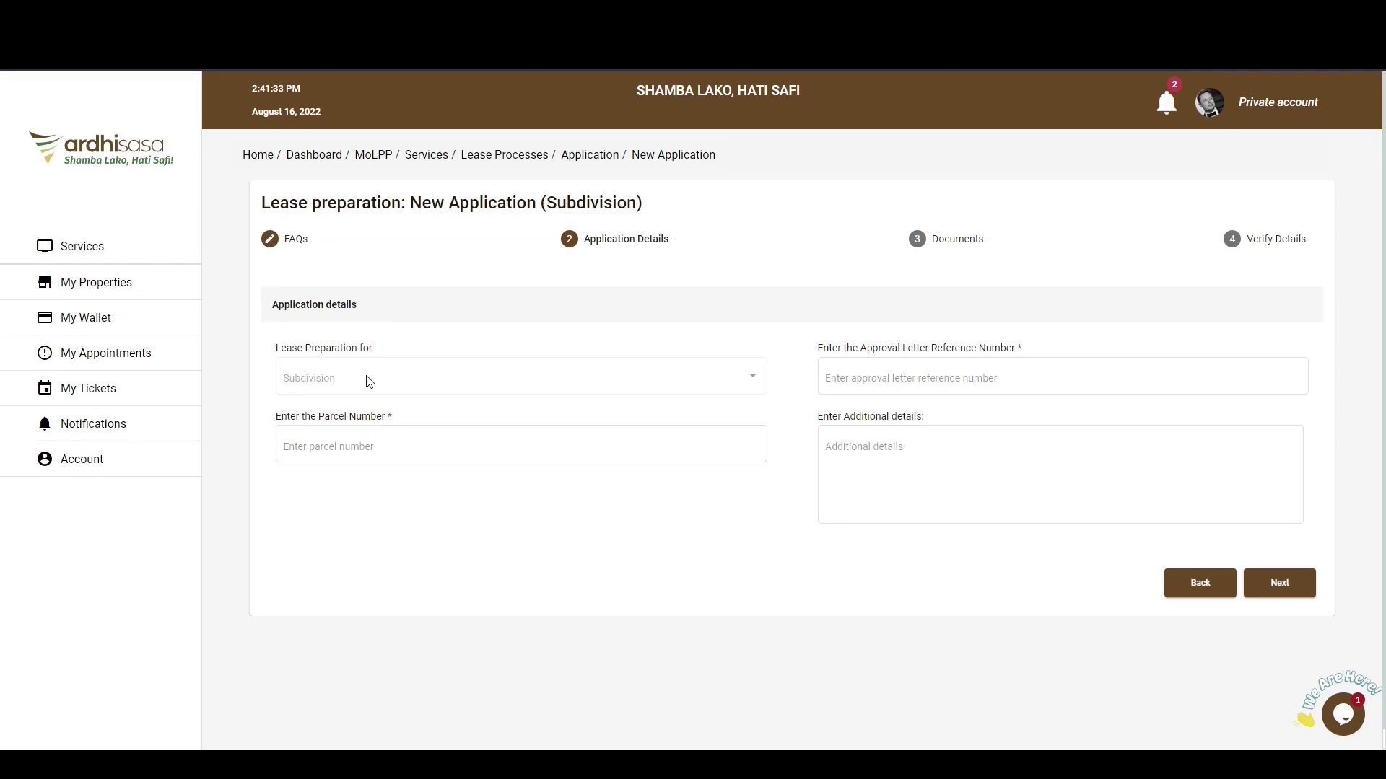
{"action": "left_click", "coordinate": [379, 433]}
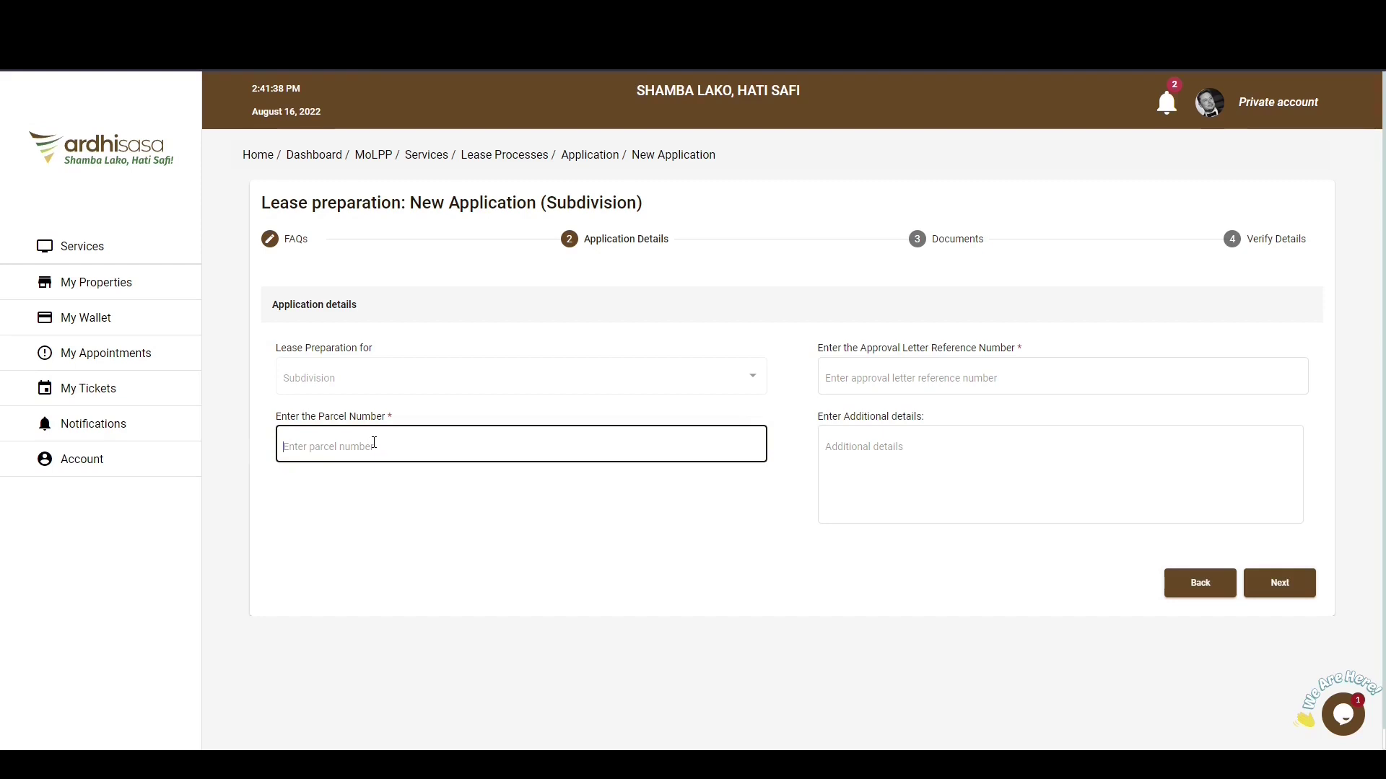
{"action": "type", "text": "NAIROBI/BLOCK118"}
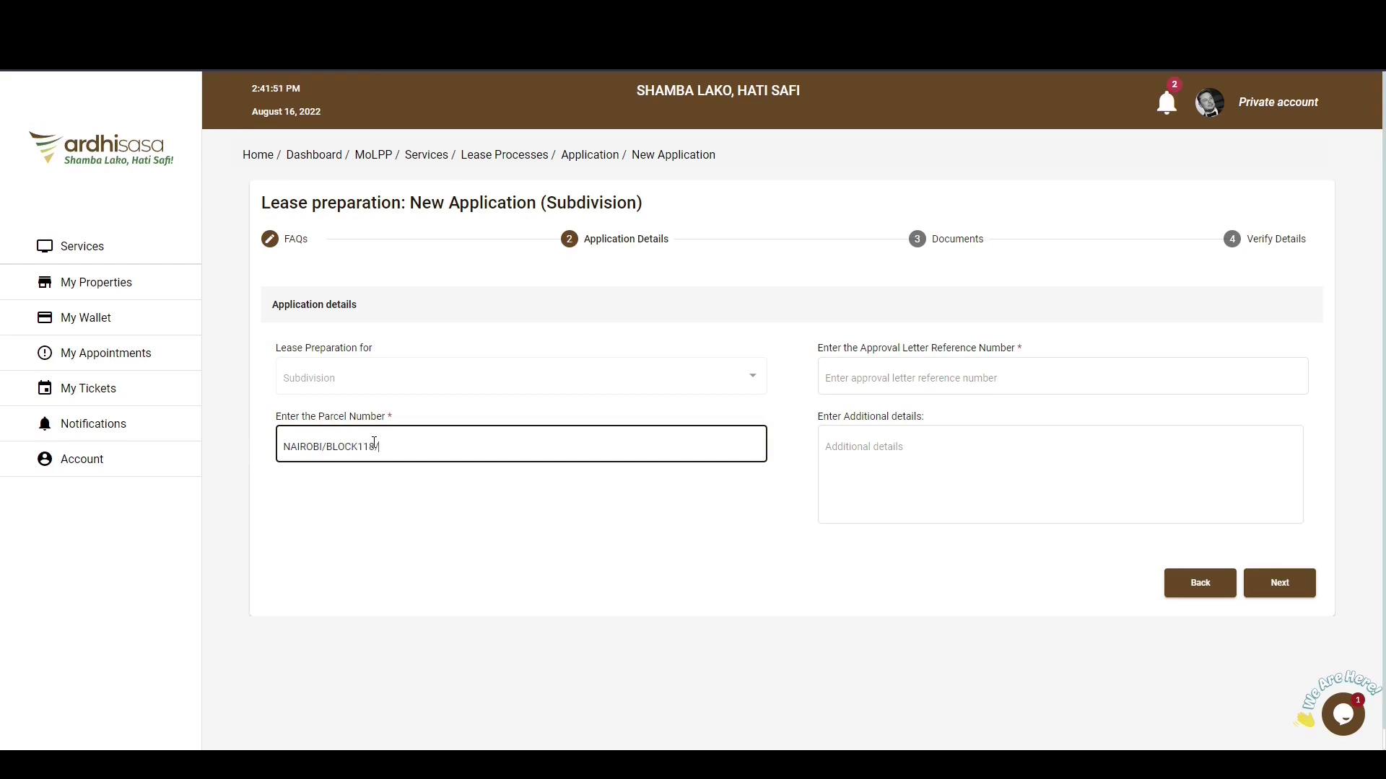
{"action": "type", "text": "/"}
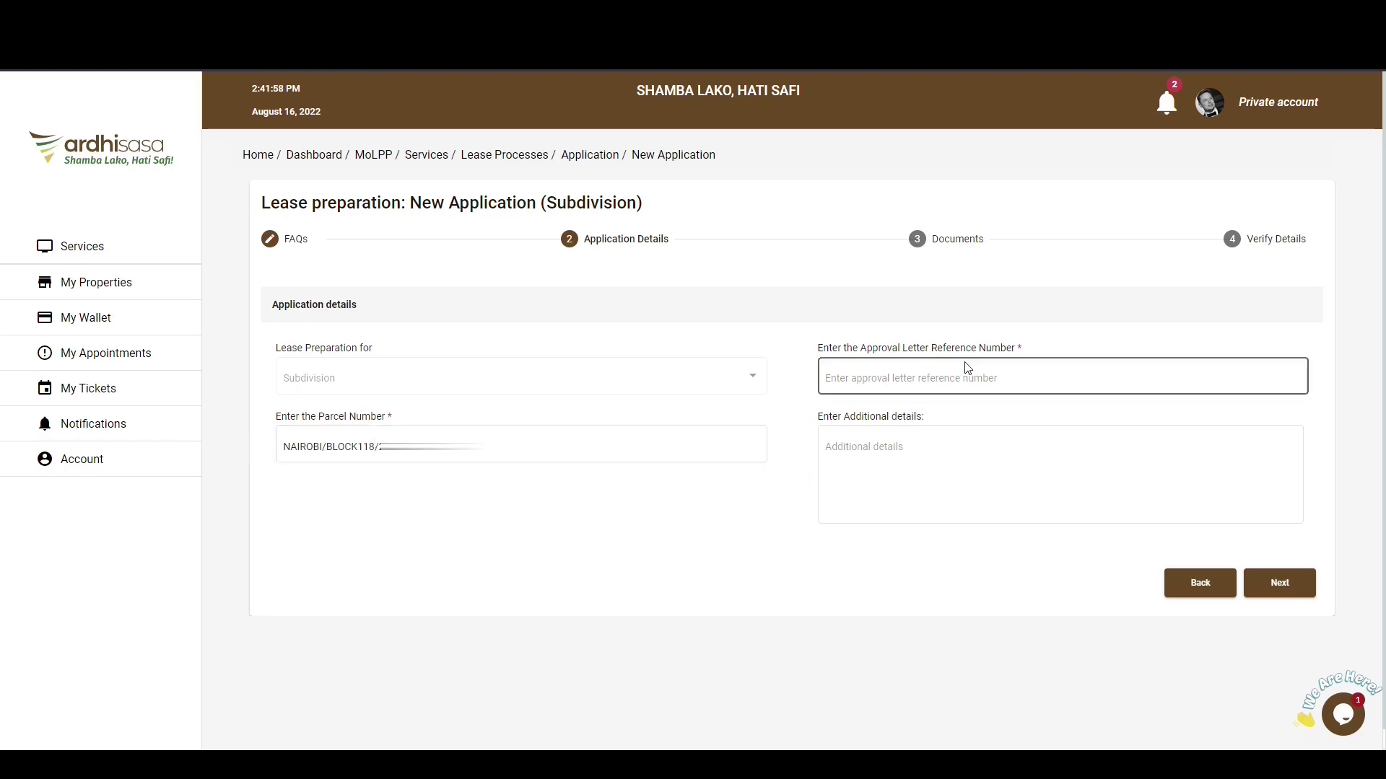
{"action": "left_click", "coordinate": [866, 378]}
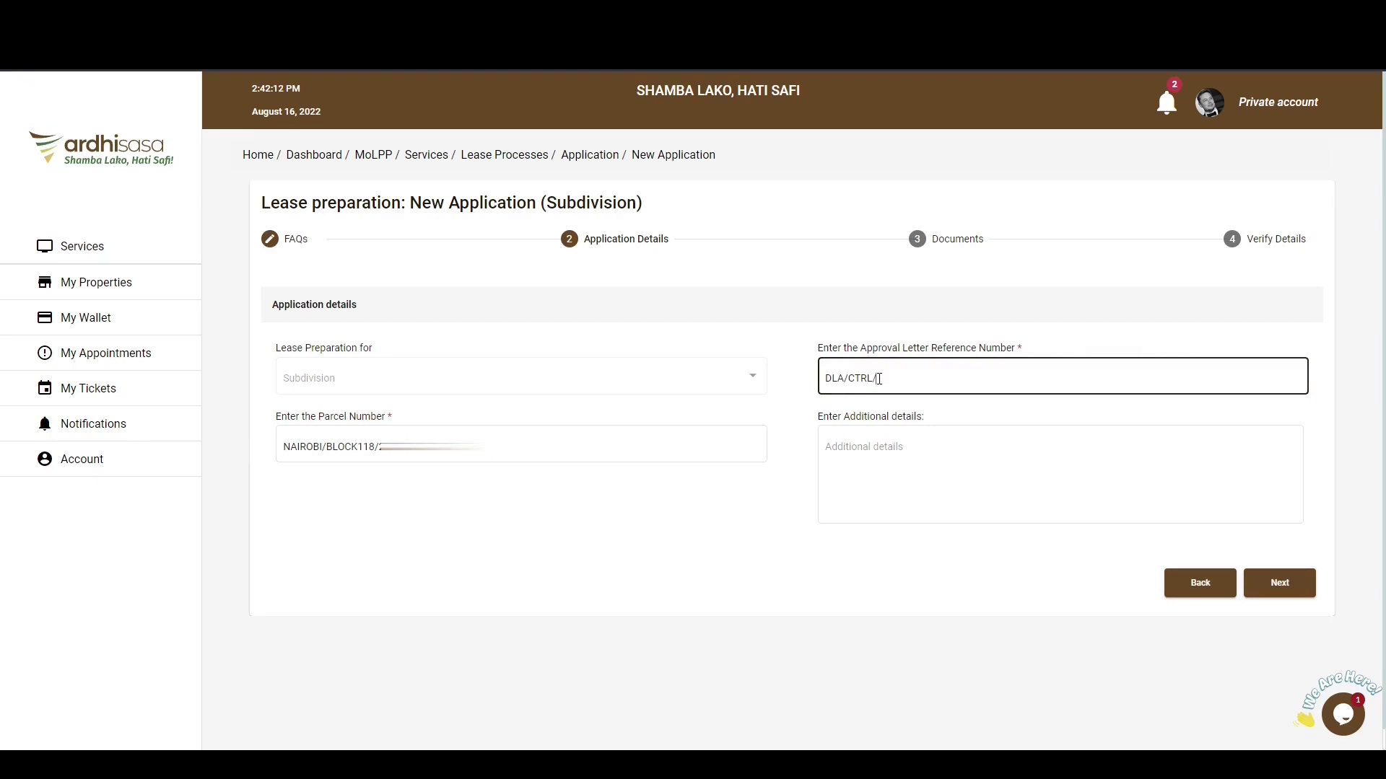
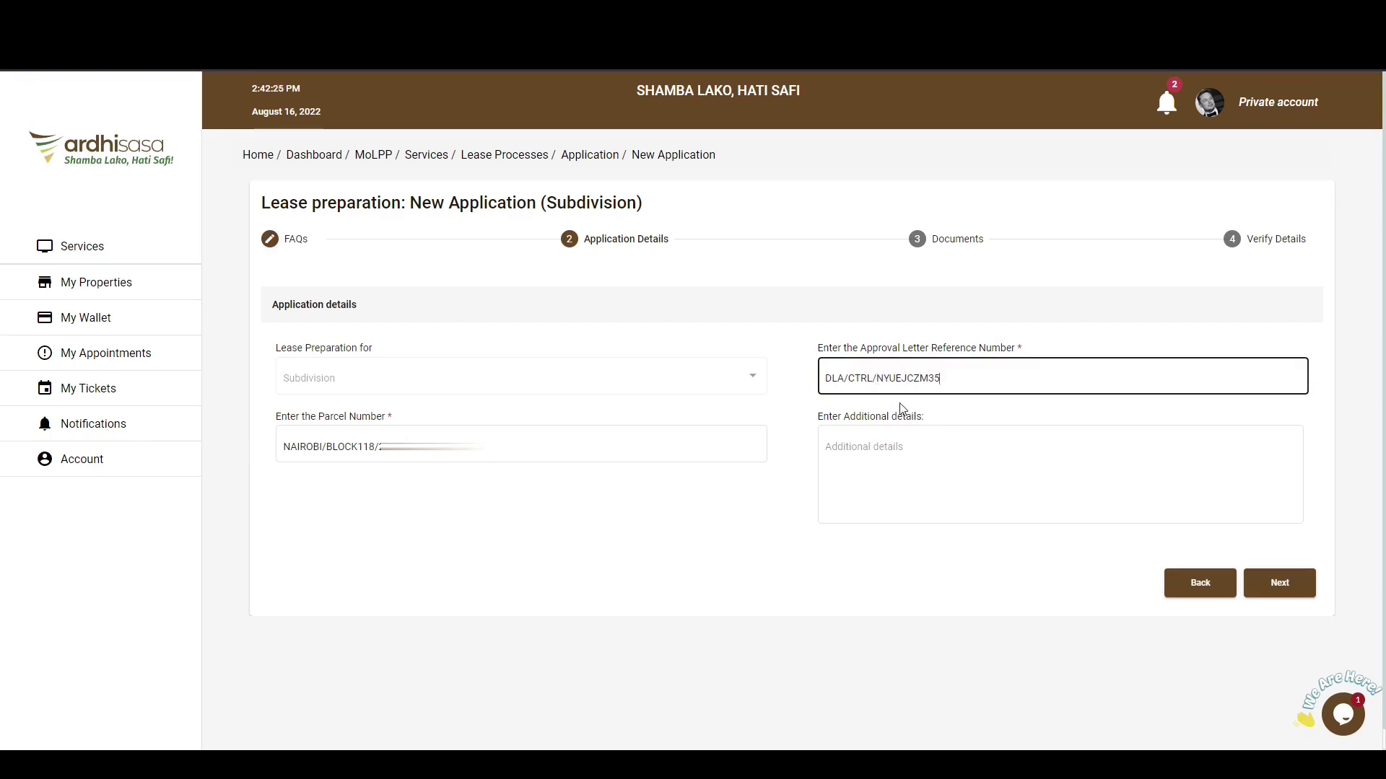
{"action": "left_click", "coordinate": [903, 428]}
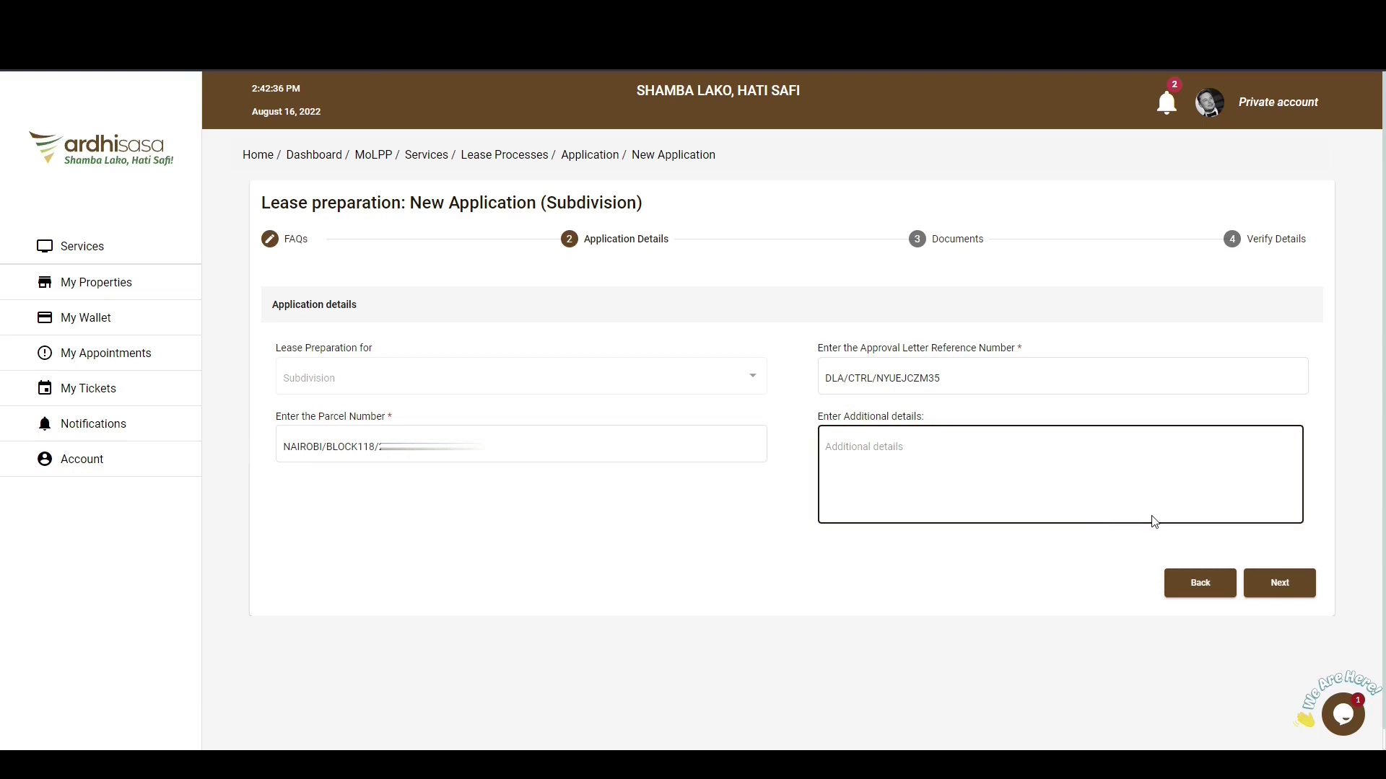
{"action": "left_click", "coordinate": [1288, 596]}
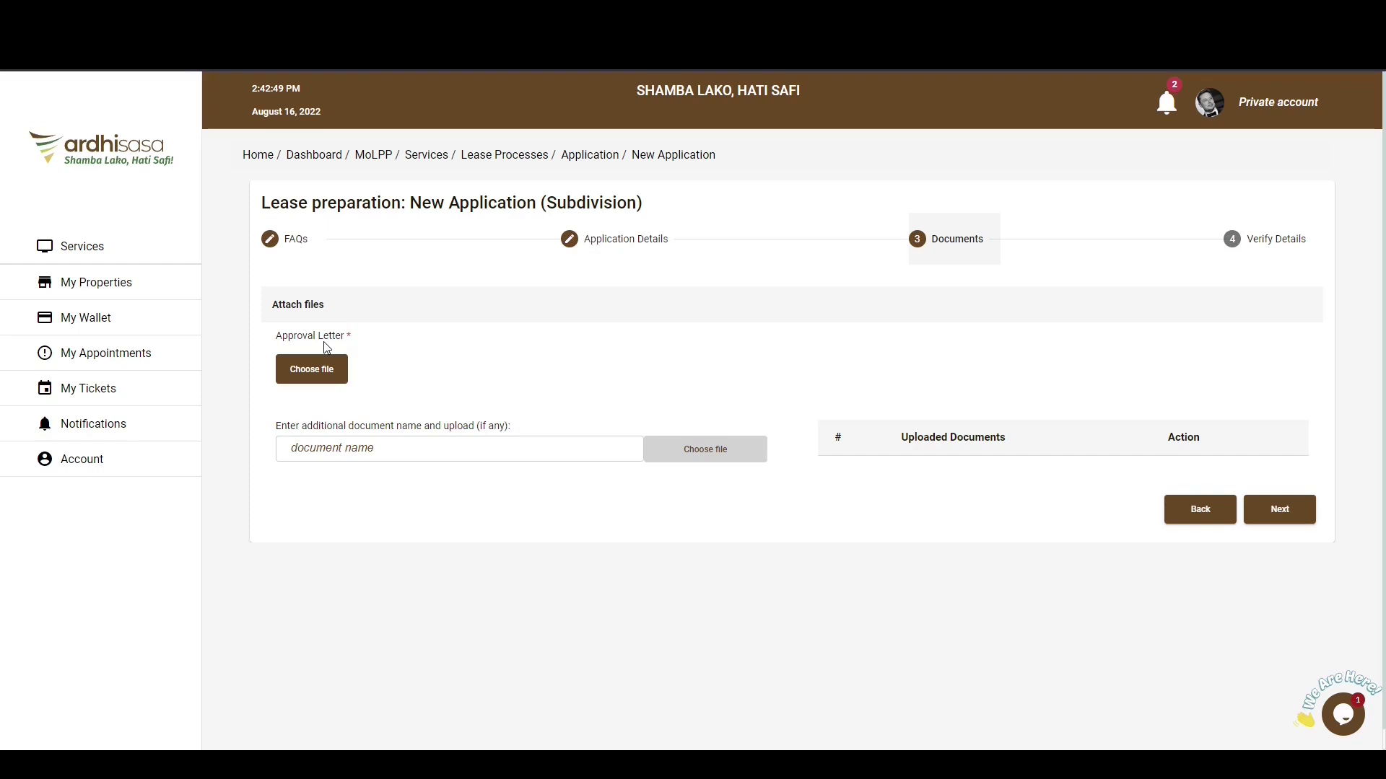
Attach APPROVAL LETTER.pdf as the approval letter
{"action": "left_click", "coordinate": [340, 376]}
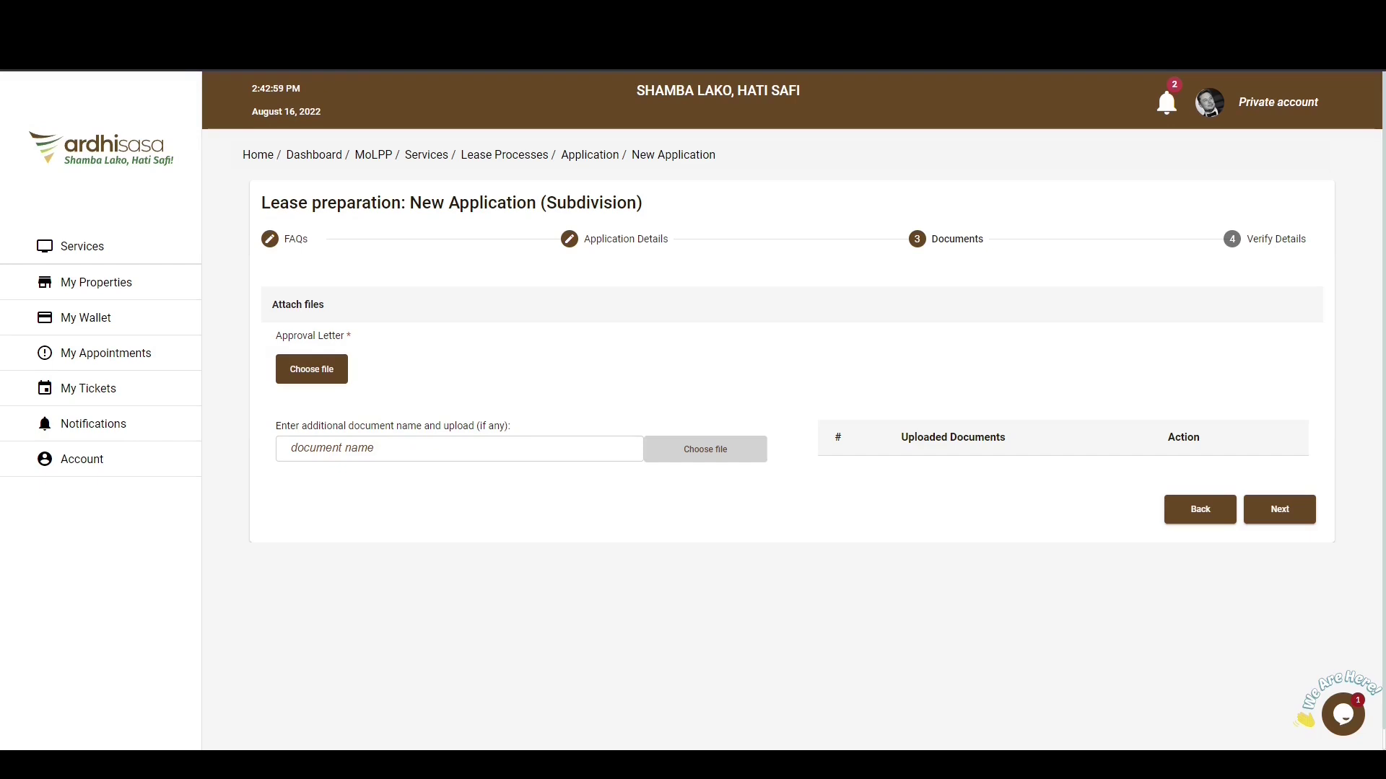
{"action": "left_click", "coordinate": [581, 393]}
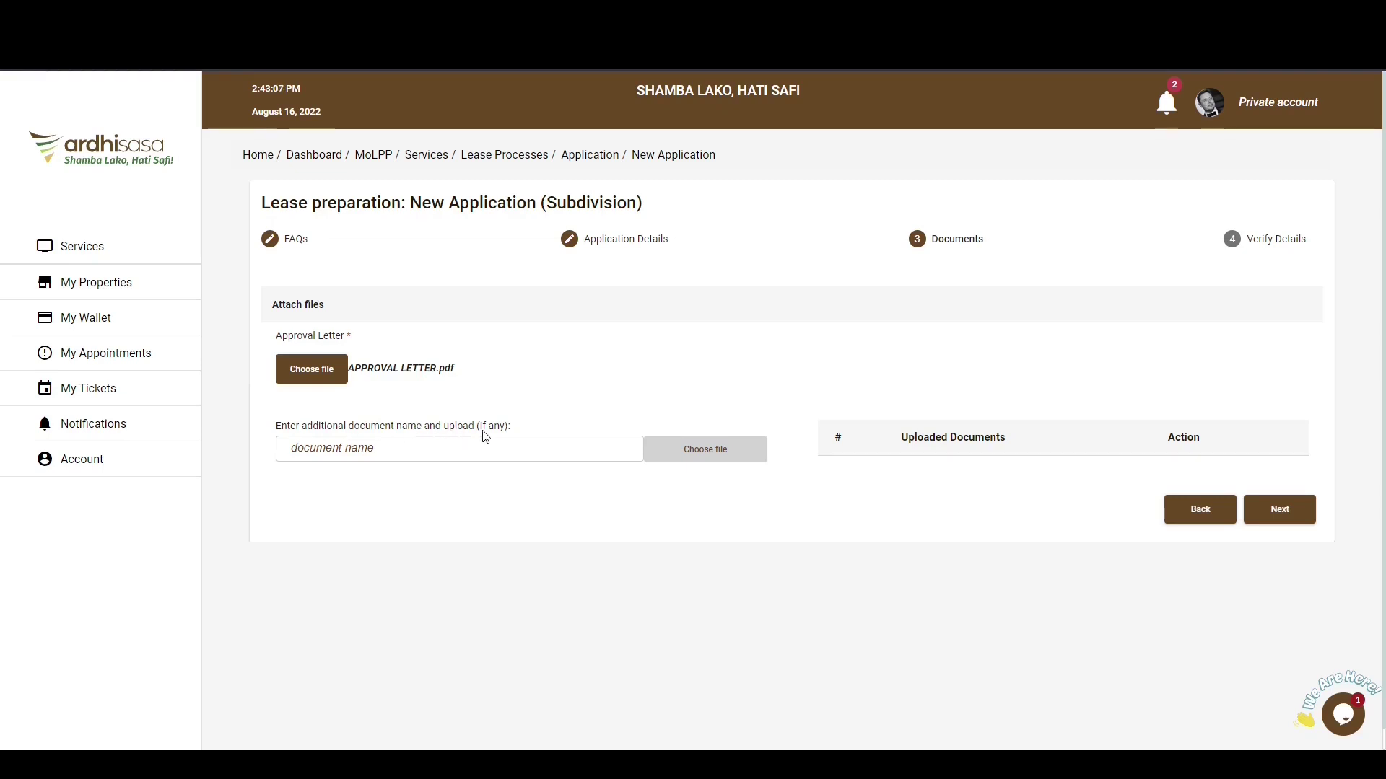
Upload NATIONAL I.D.pdf as a 'NATIONAL I.D' document and proceed to Verify Details
{"action": "left_click", "coordinate": [419, 448]}
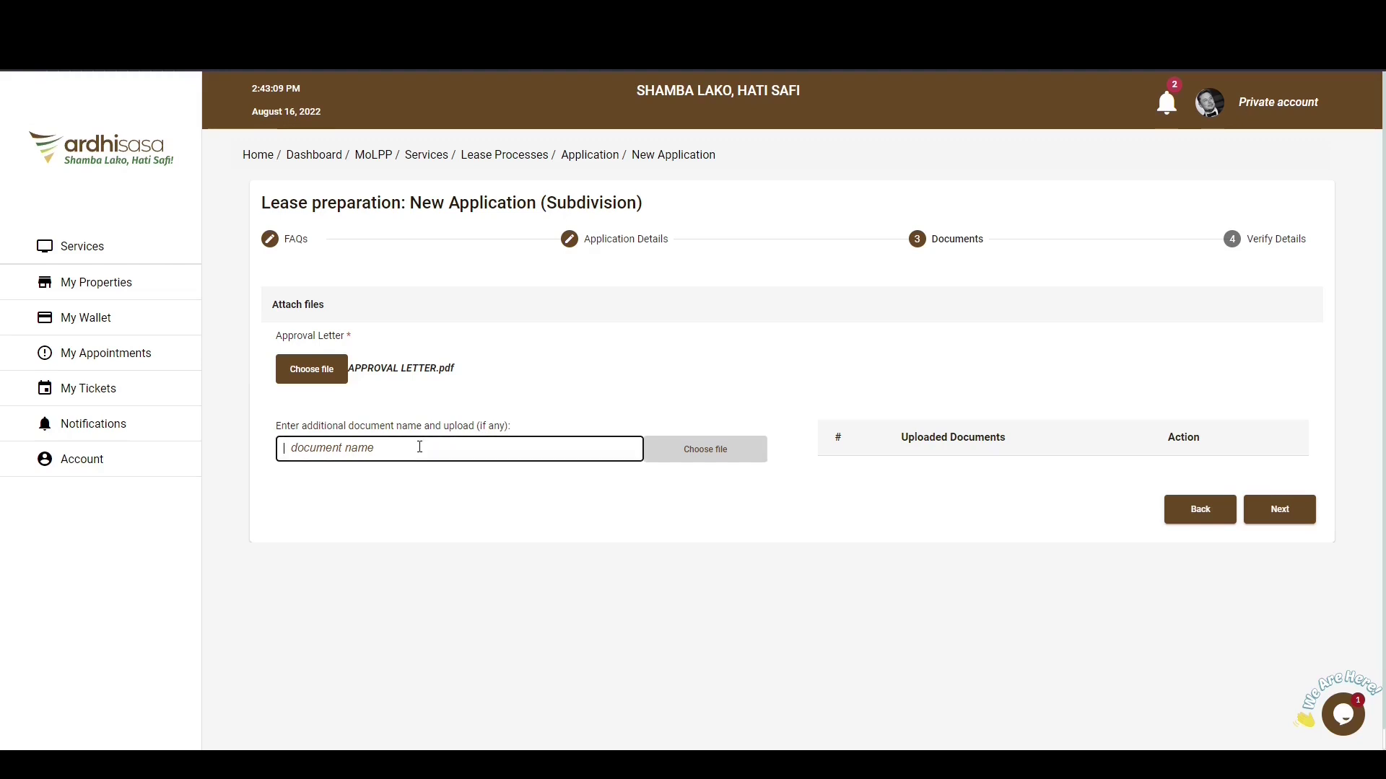
{"action": "type", "text": "NATIONAL I.D"}
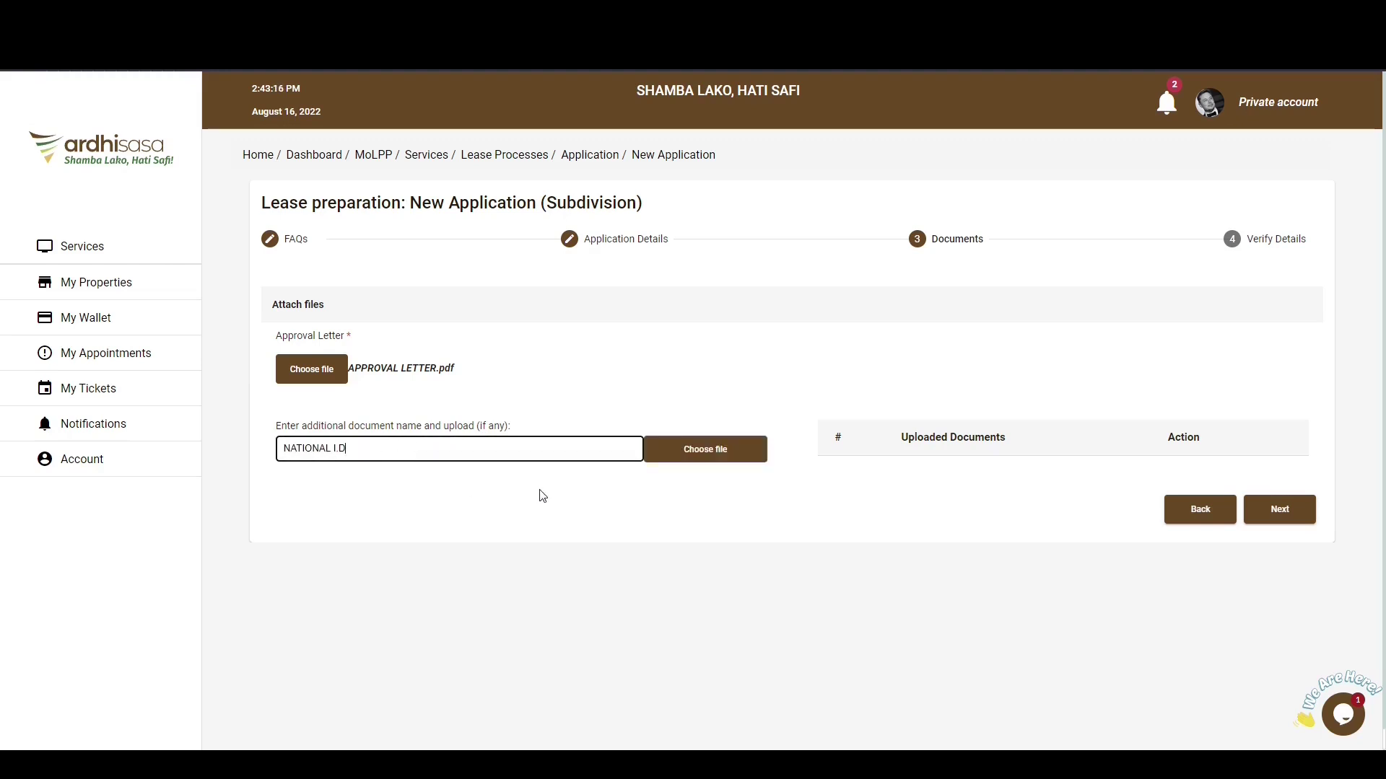
{"action": "left_click", "coordinate": [717, 452]}
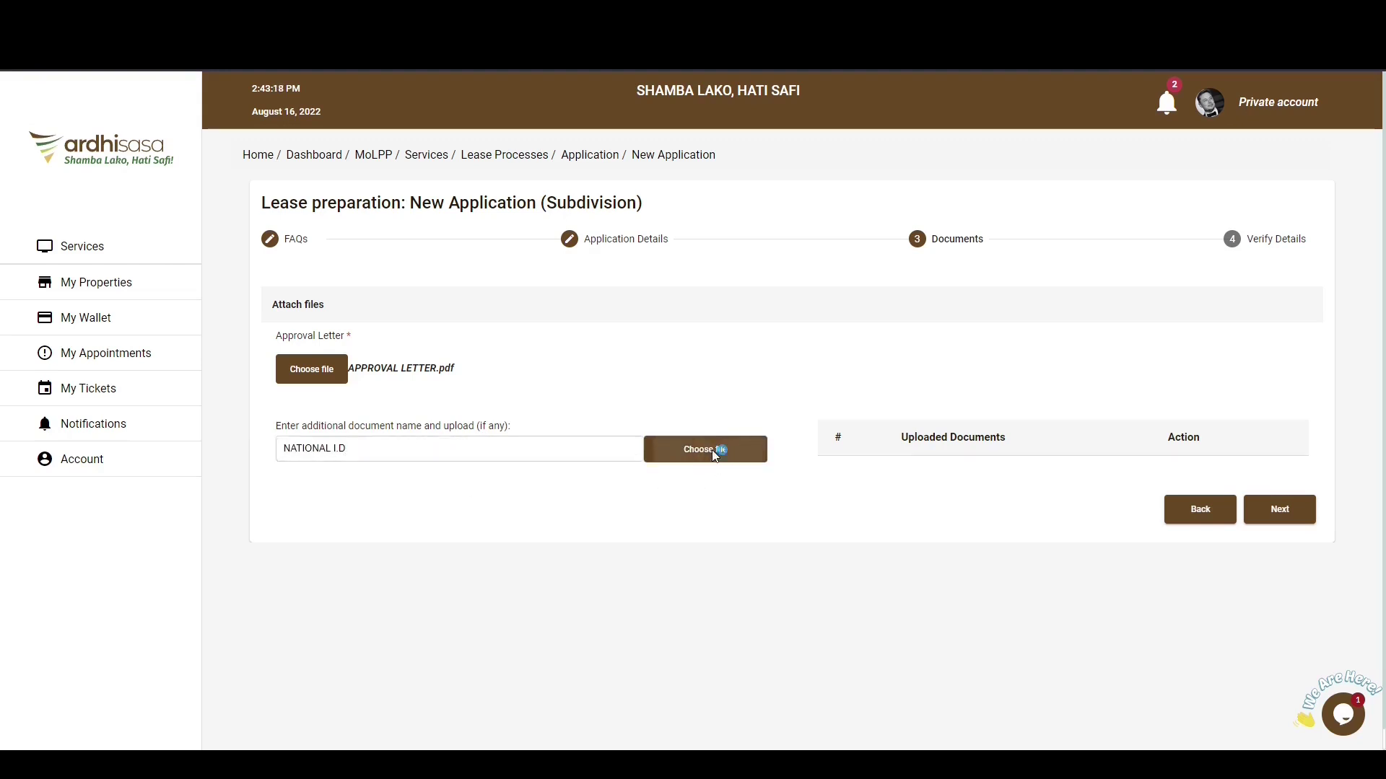
{"action": "double_click", "coordinate": [560, 394]}
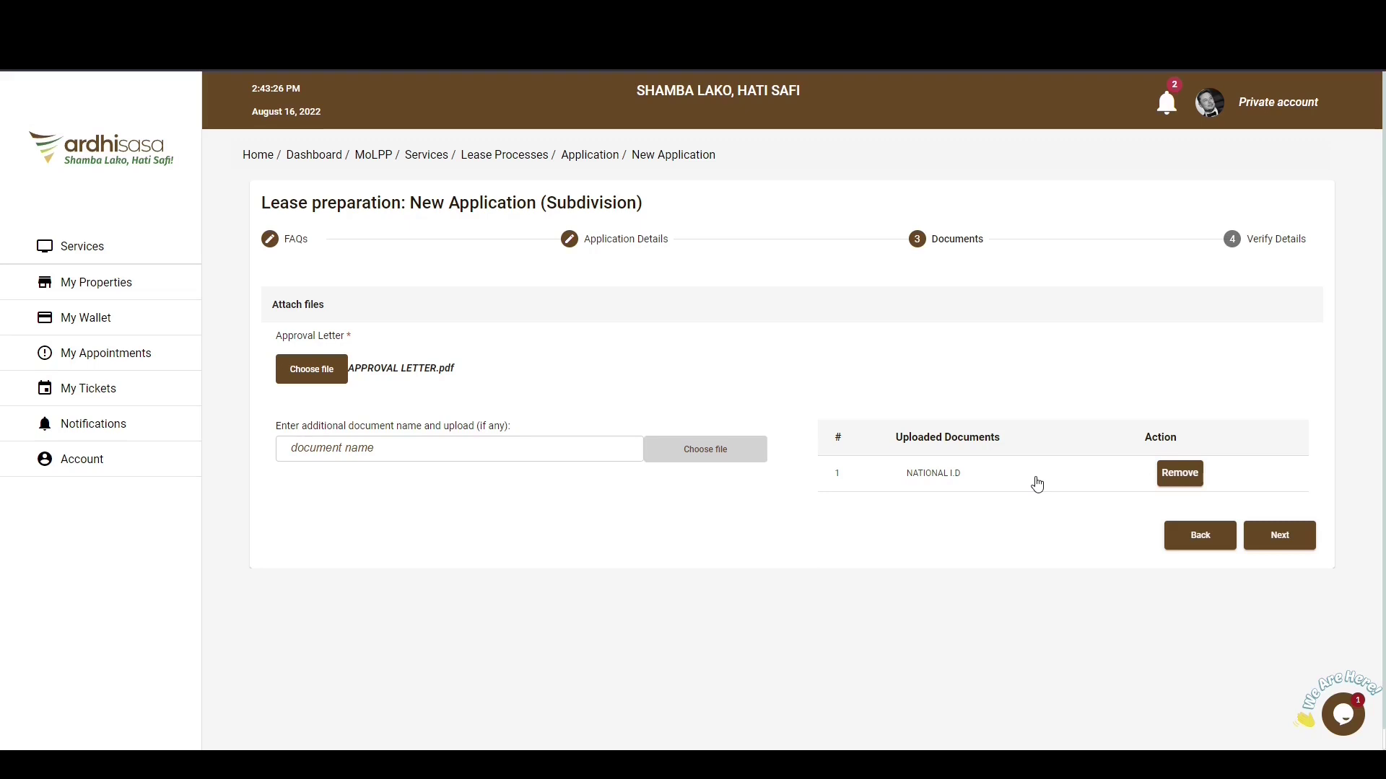
{"action": "left_click", "coordinate": [1287, 547]}
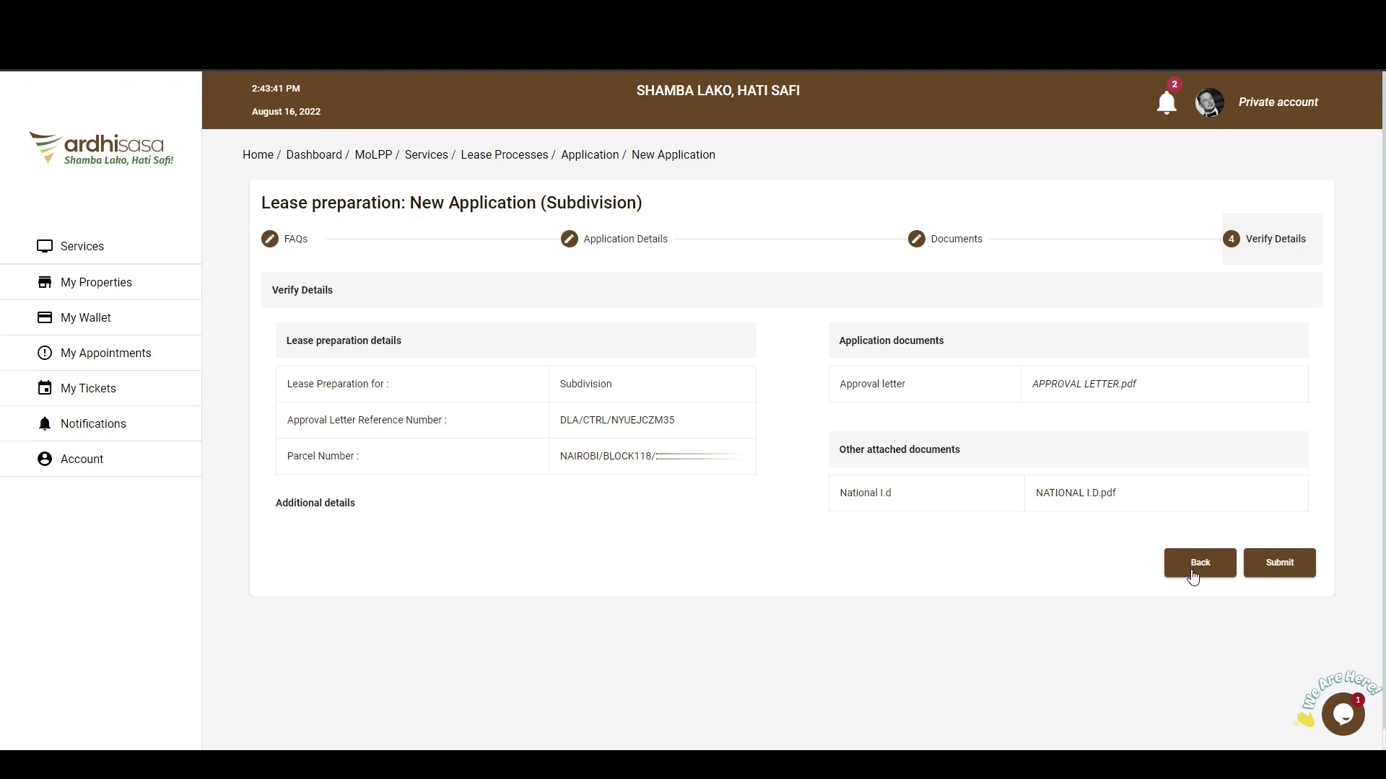
Submit the subdivision lease preparation application and confirm with Yes
{"action": "left_click", "coordinate": [1279, 570]}
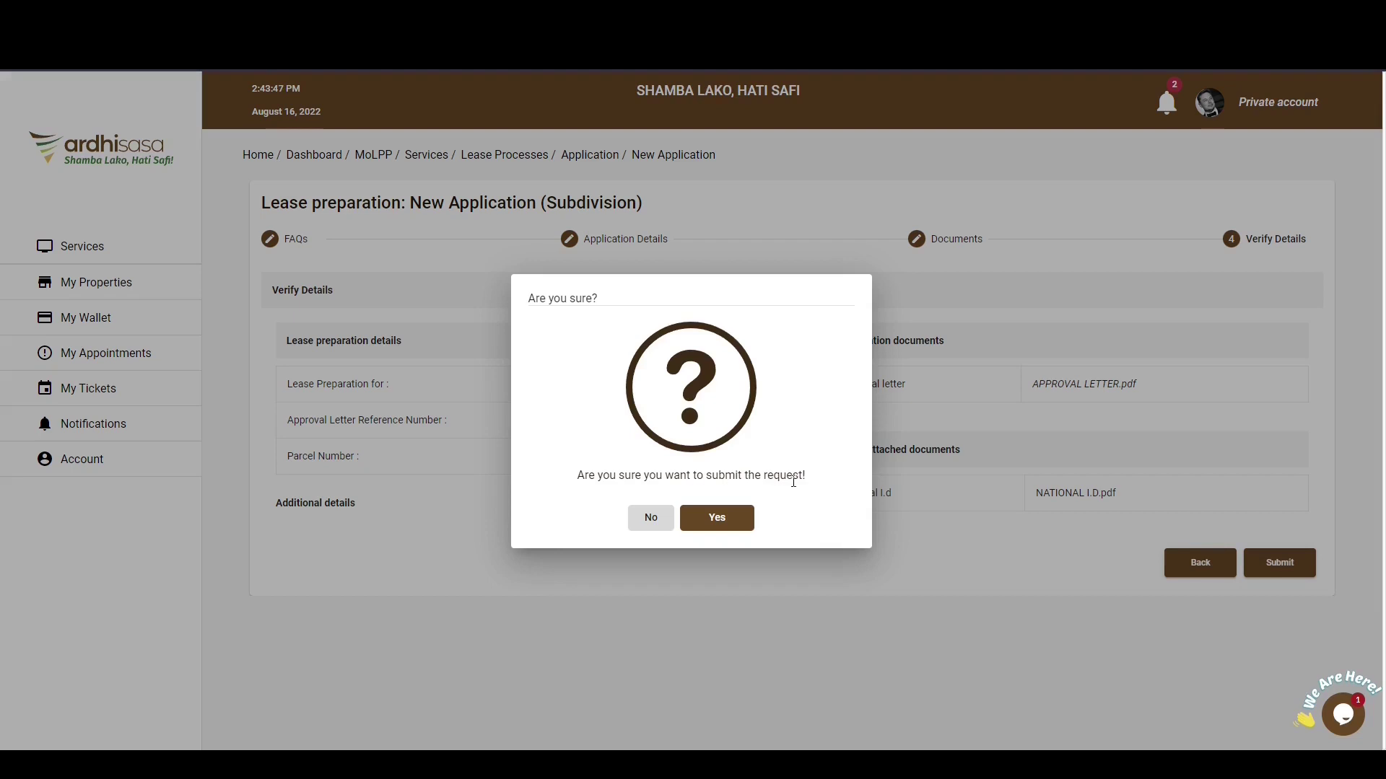
{"action": "left_click", "coordinate": [731, 531]}
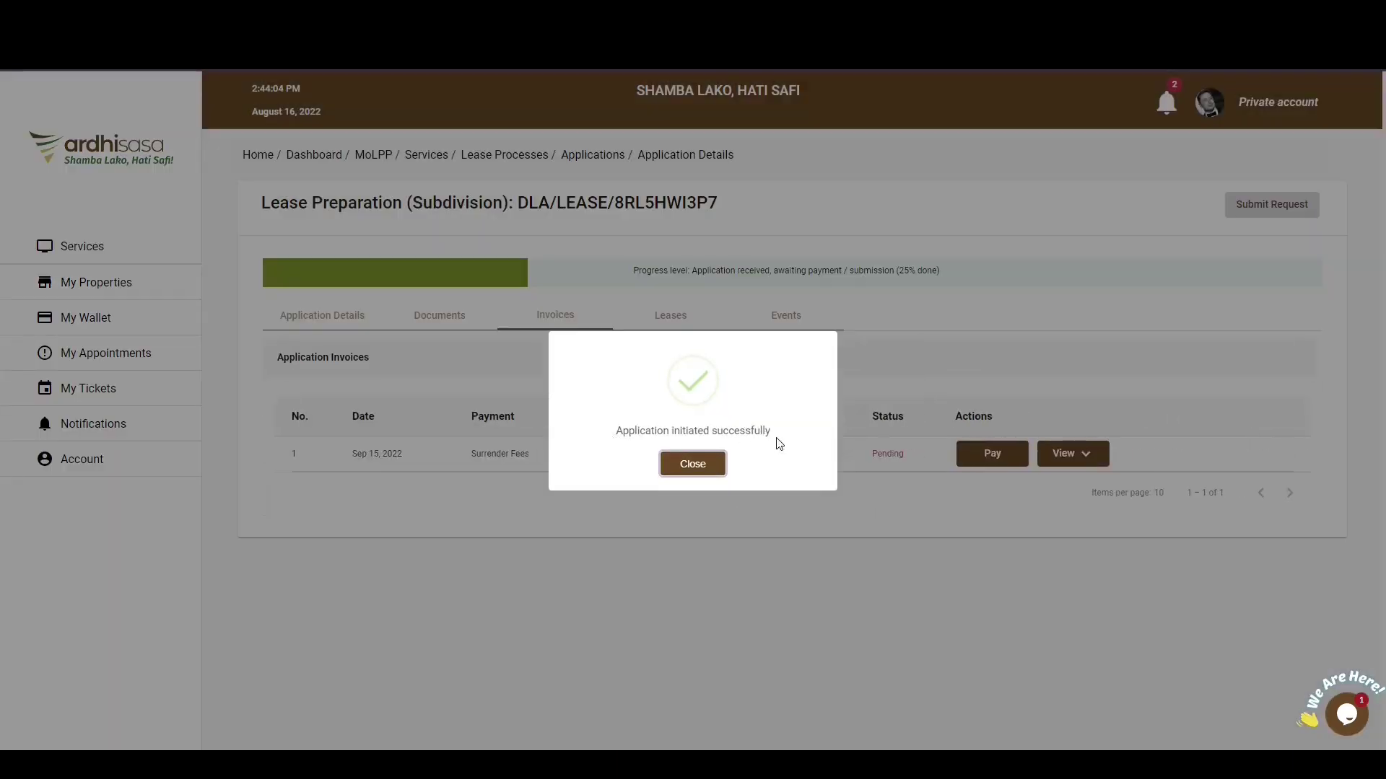
Close the success dialog to view the Ksh. 1,350.00 Surrender Fees invoice
{"action": "left_click", "coordinate": [720, 472]}
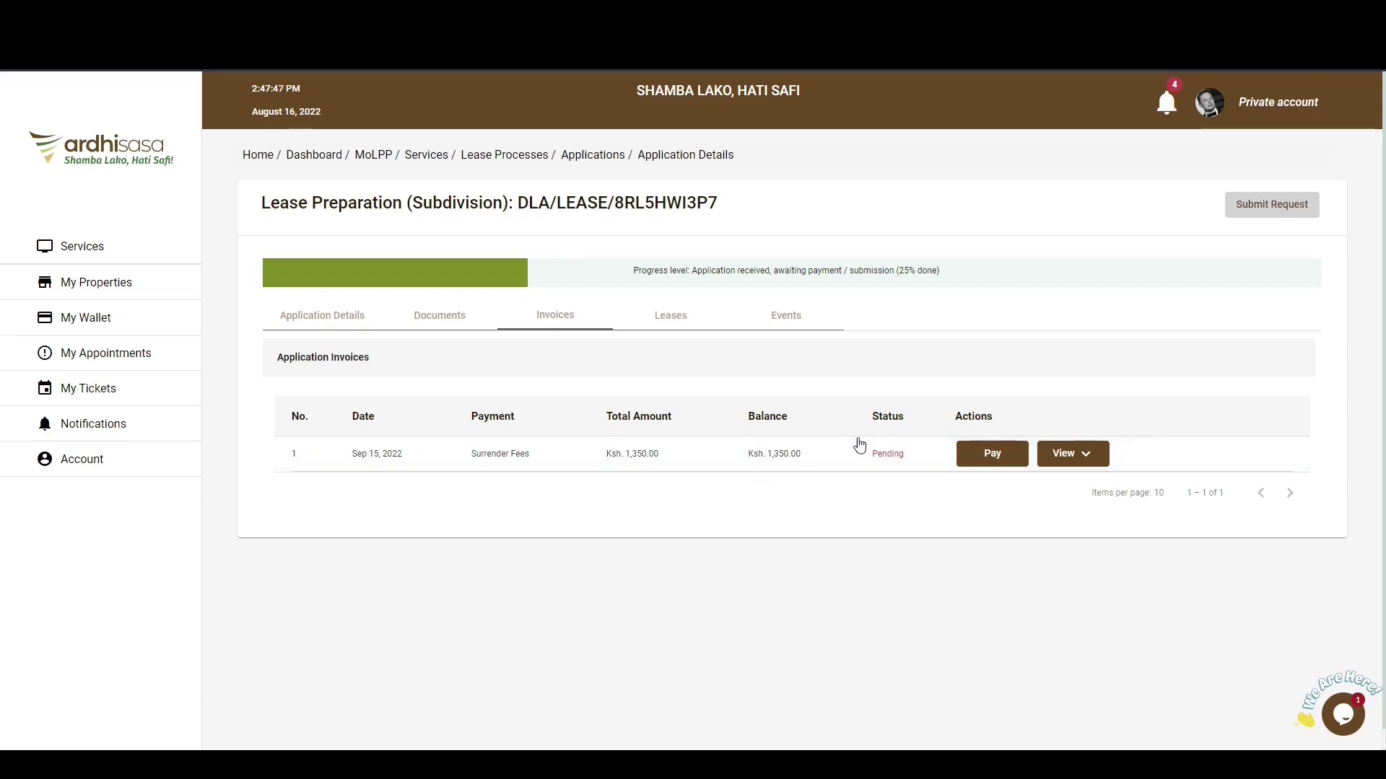
Pay the Ksh. 1,350.00 Surrender Fees invoice, then view the Application Details tab
{"action": "left_click", "coordinate": [986, 467]}
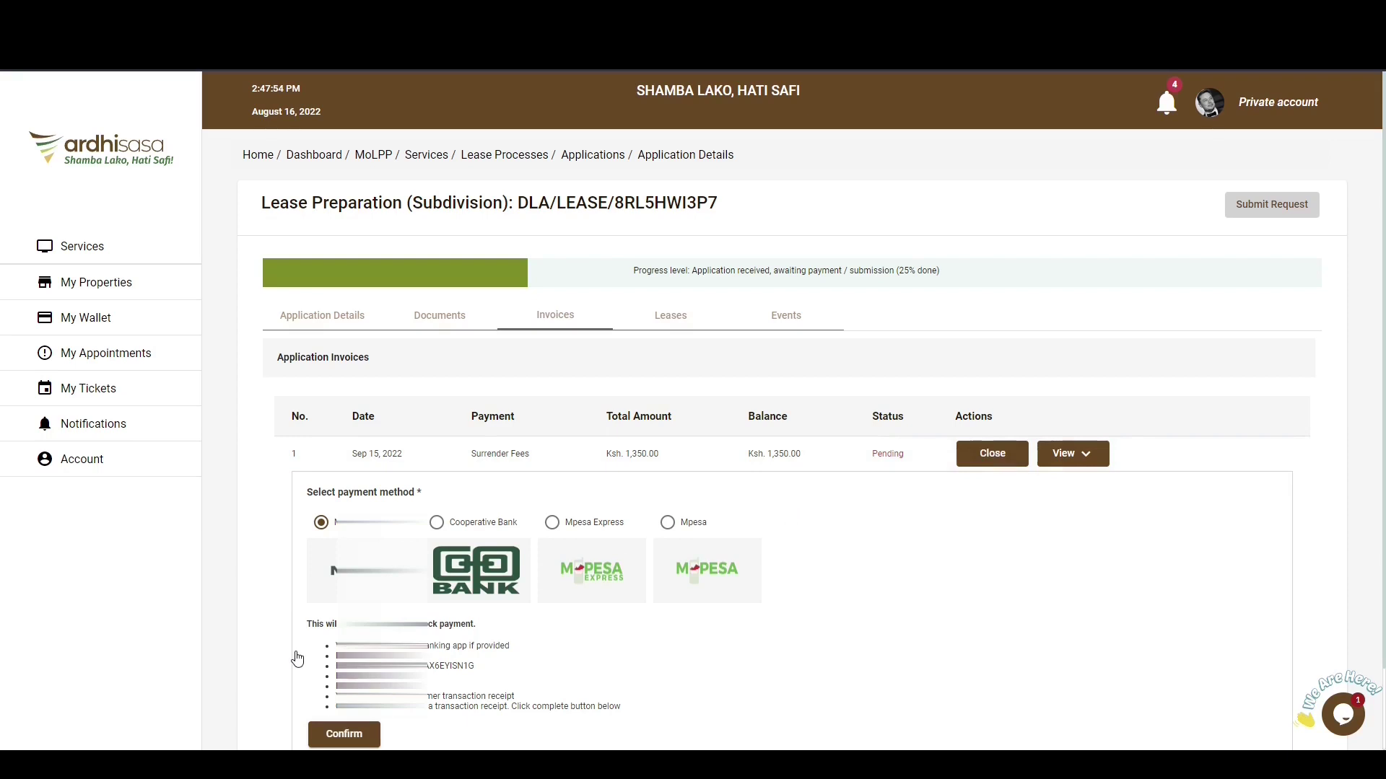
{"action": "left_click", "coordinate": [362, 734]}
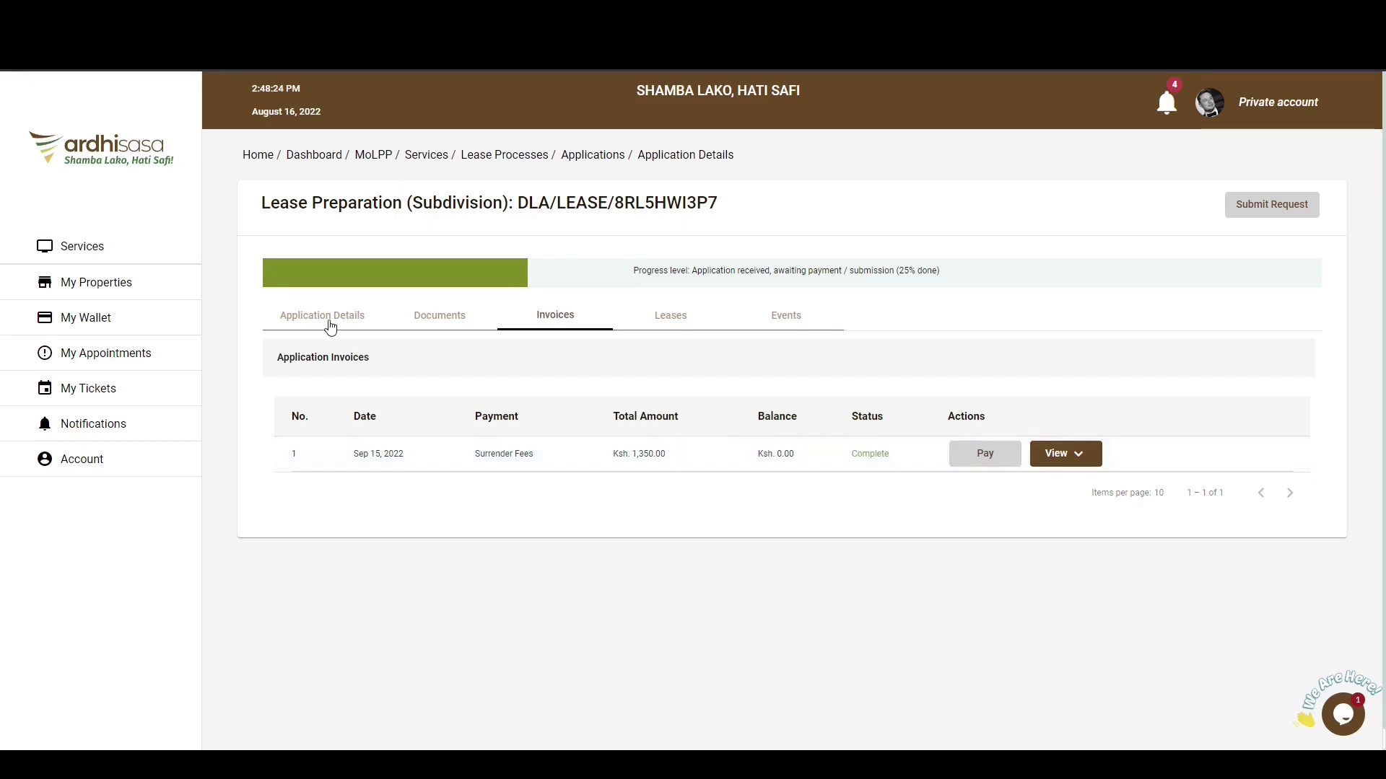
{"action": "left_click", "coordinate": [330, 325]}
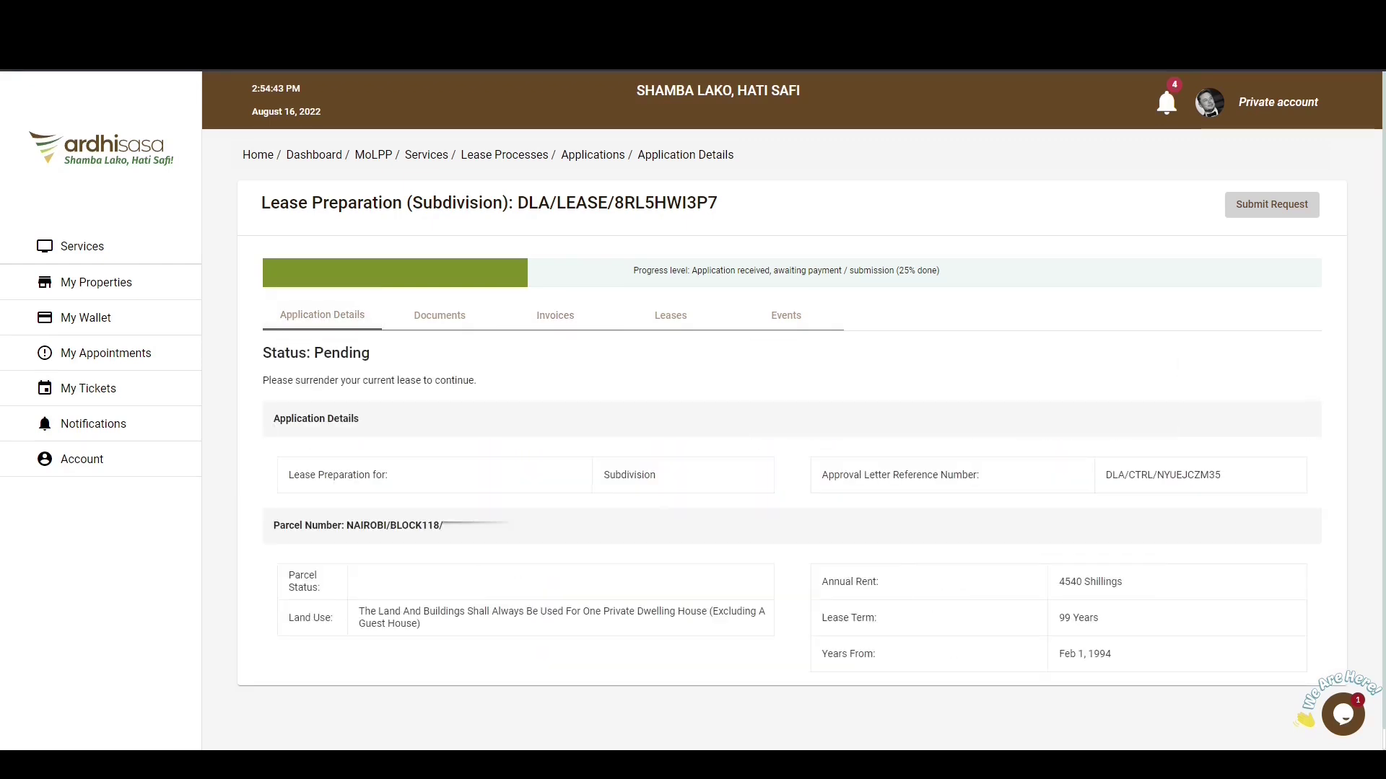
After reviewing the lease-surrender note, view the single Department of Land Administration invitation under My Appointments
{"action": "left_click_drag", "start_coordinate": [262, 381], "coordinate": [522, 393]}
{"action": "left_click", "coordinate": [524, 396]}
{"action": "left_click", "coordinate": [137, 354]}
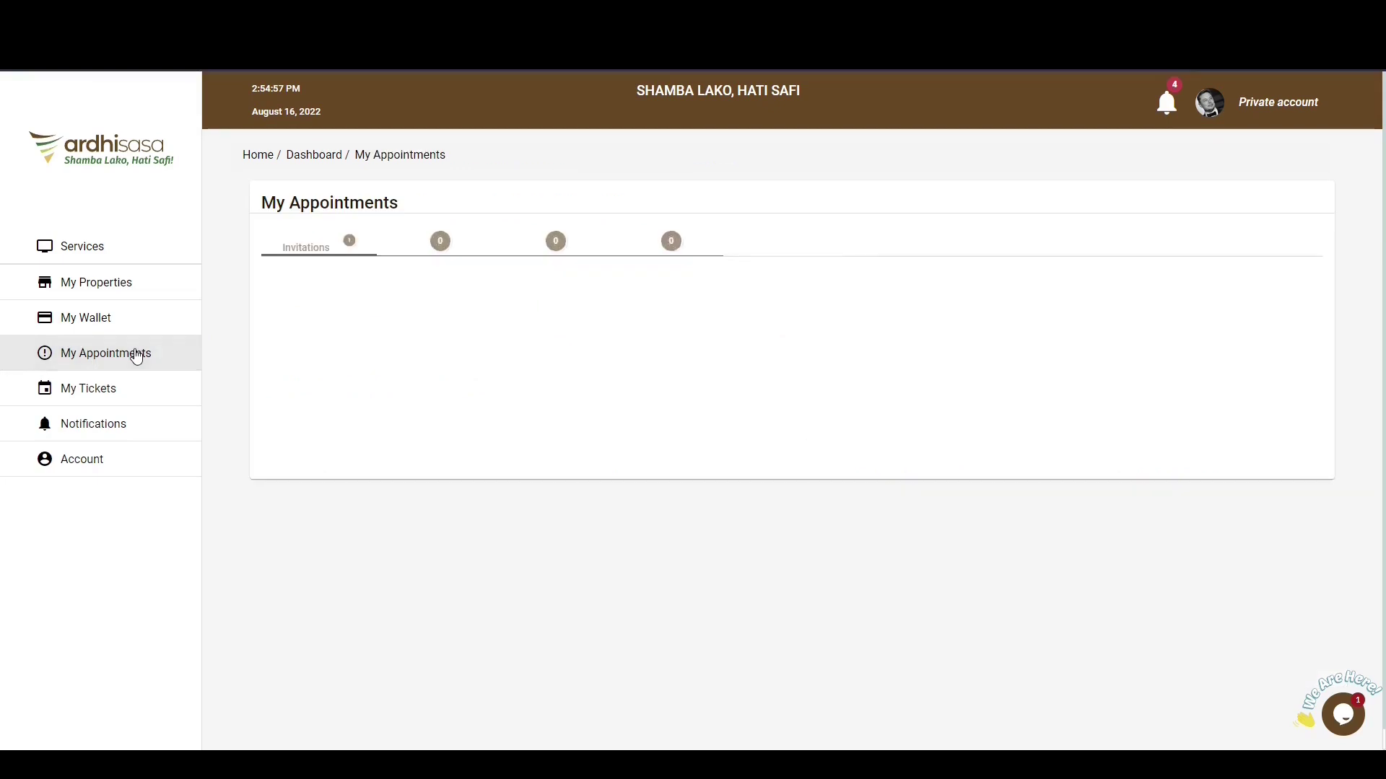
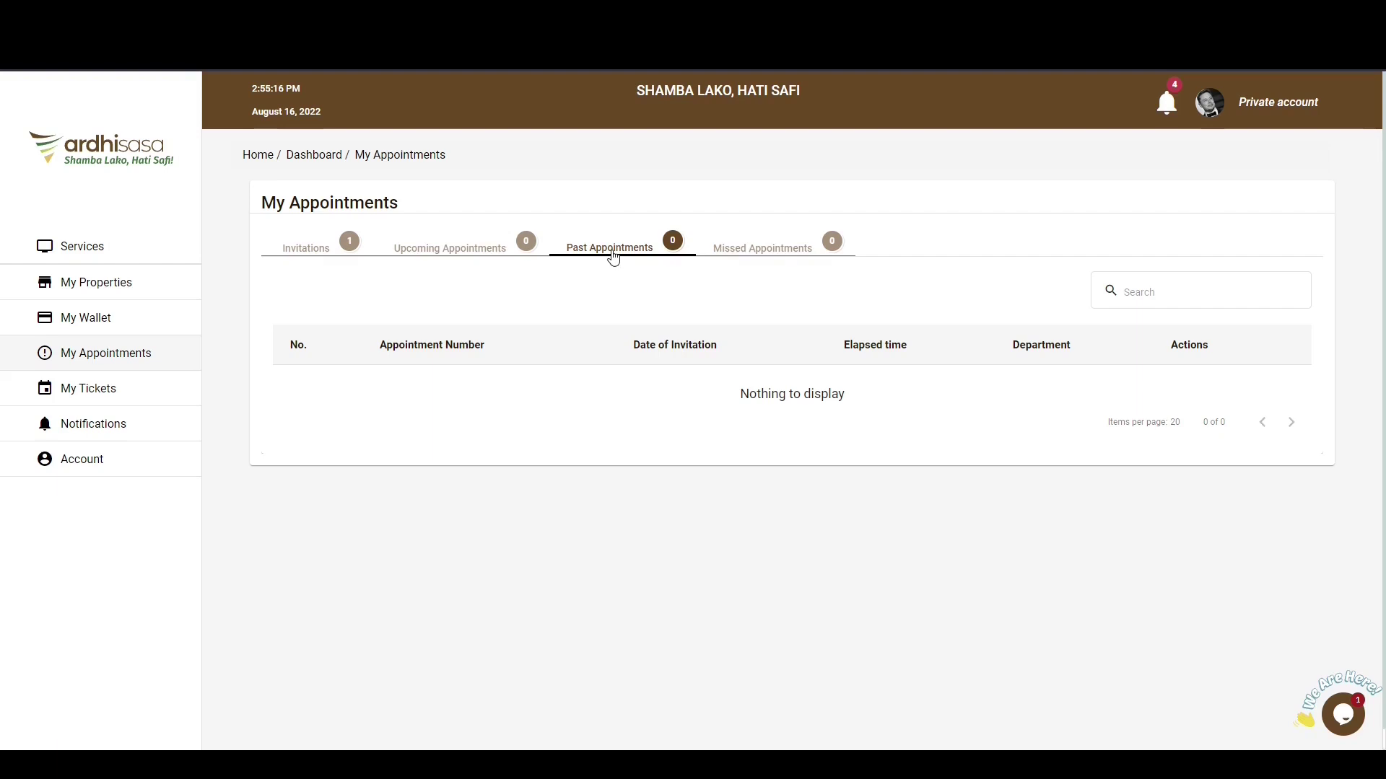
Open the pending Document Surrender appointment invitation from the appointments page
{"action": "left_click", "coordinate": [783, 254]}
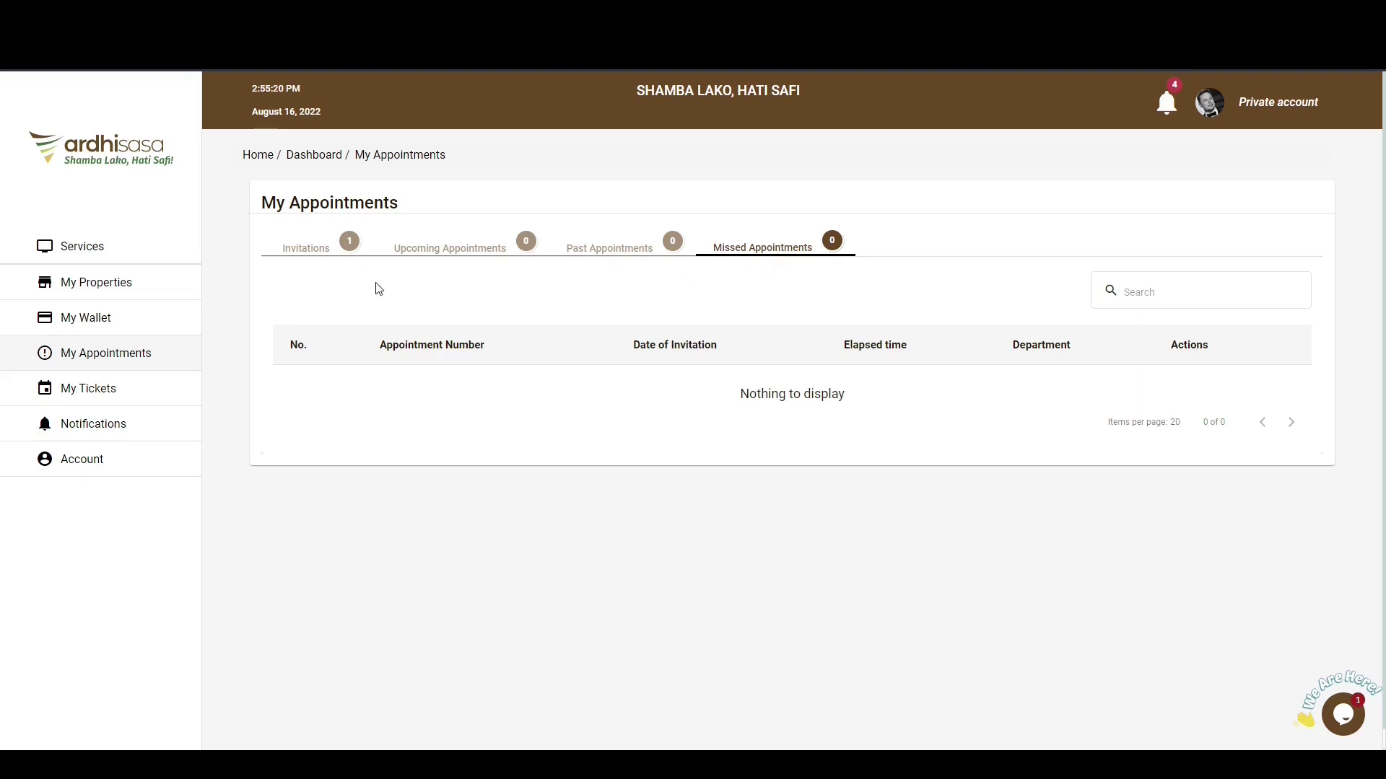
{"action": "left_click", "coordinate": [306, 253]}
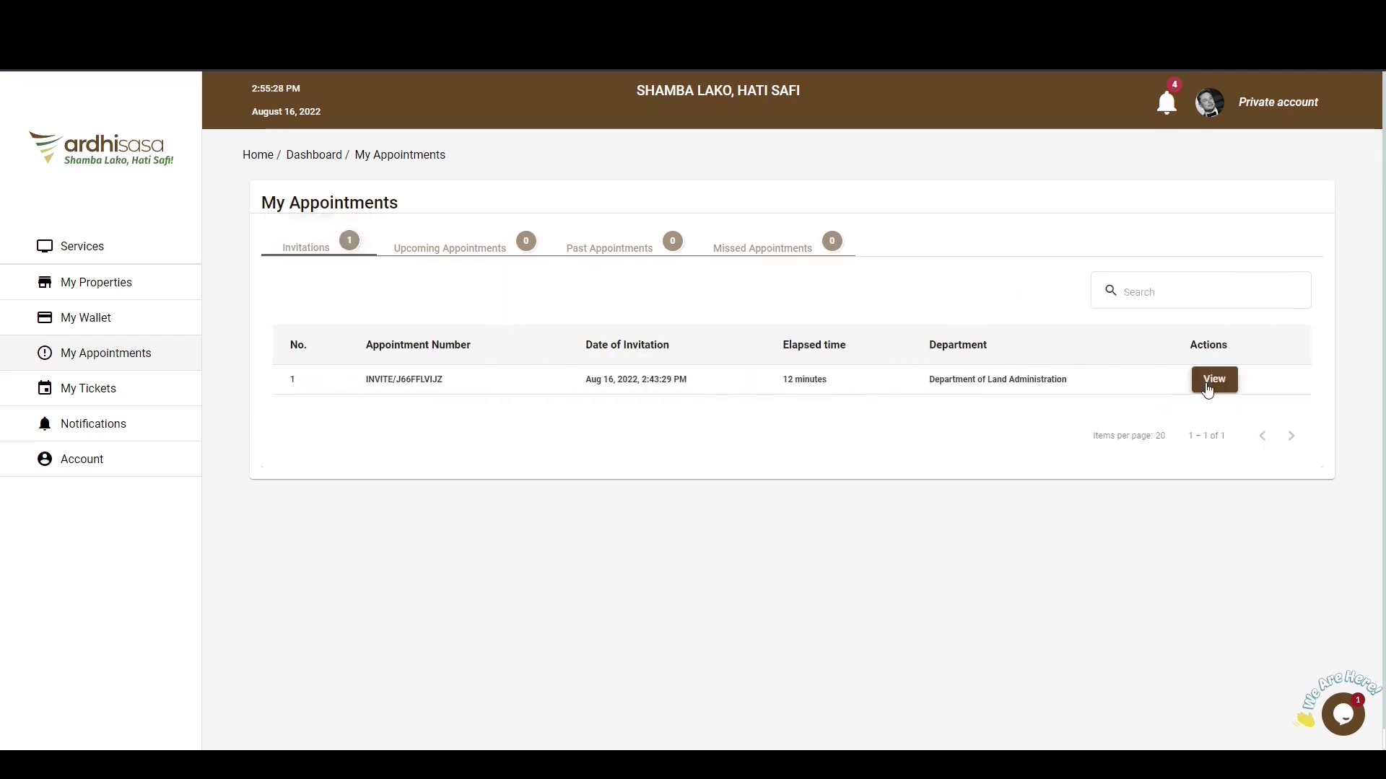
{"action": "left_click", "coordinate": [1206, 381]}
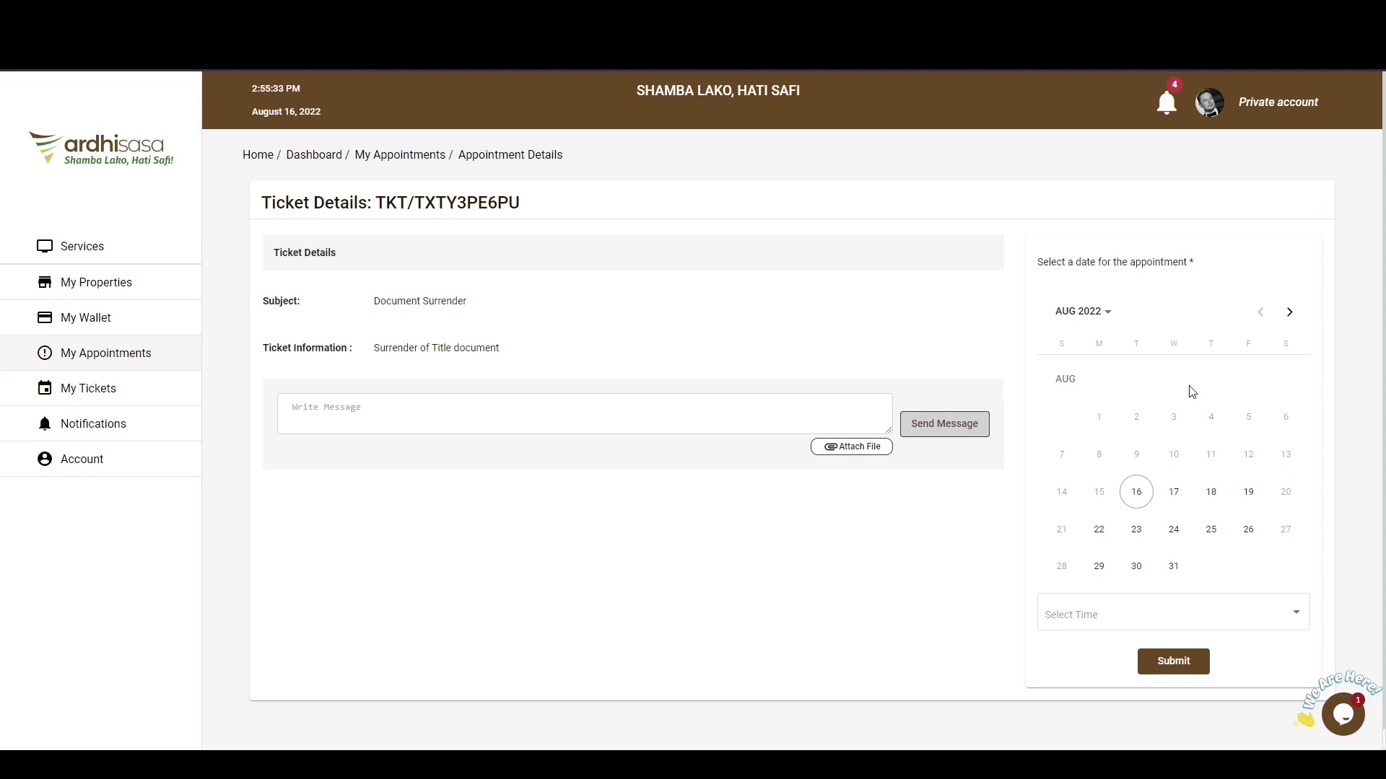
Schedule the appointment for 19 August 2022 at 10:00:00 and check Upcoming Appointments
{"action": "left_click", "coordinate": [1250, 495]}
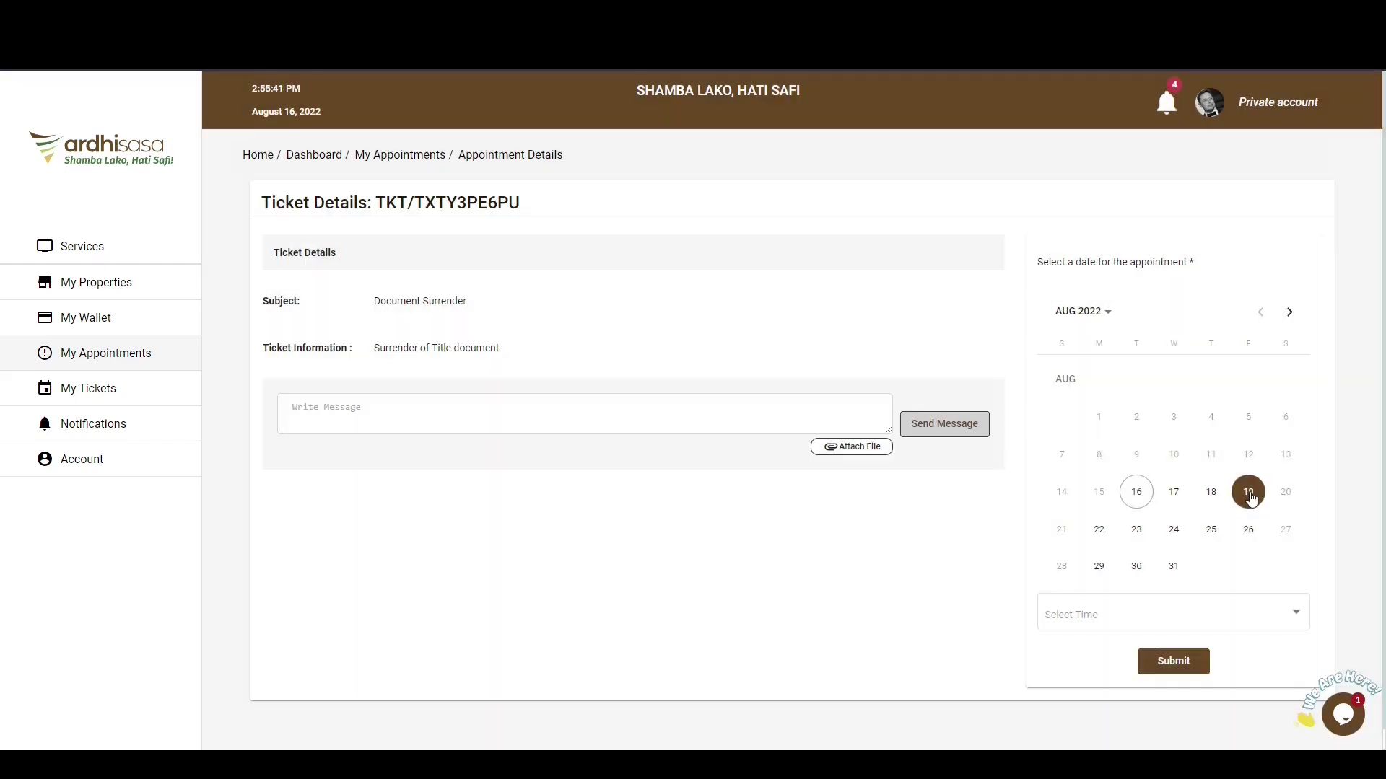
{"action": "left_click", "coordinate": [1166, 622]}
{"action": "left_click", "coordinate": [1071, 517]}
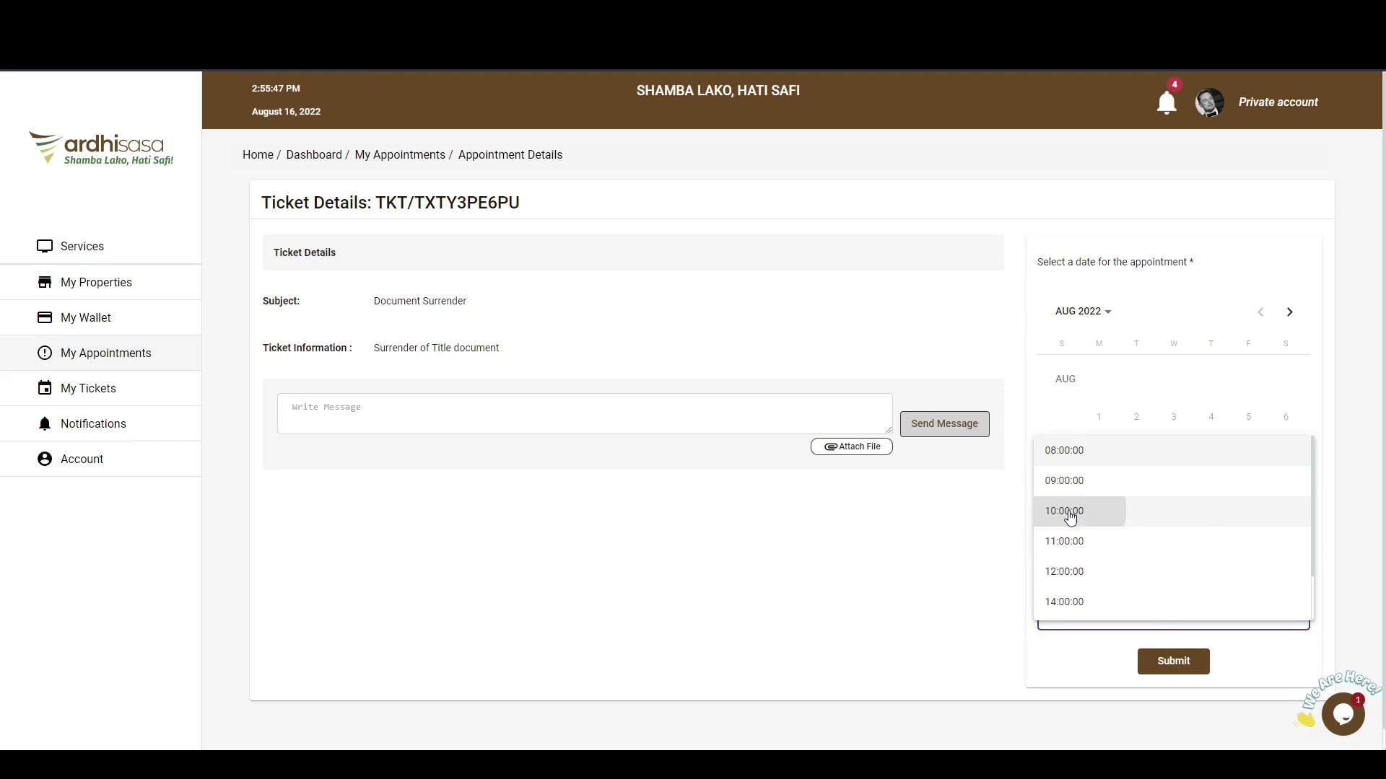
{"action": "left_click", "coordinate": [1166, 670]}
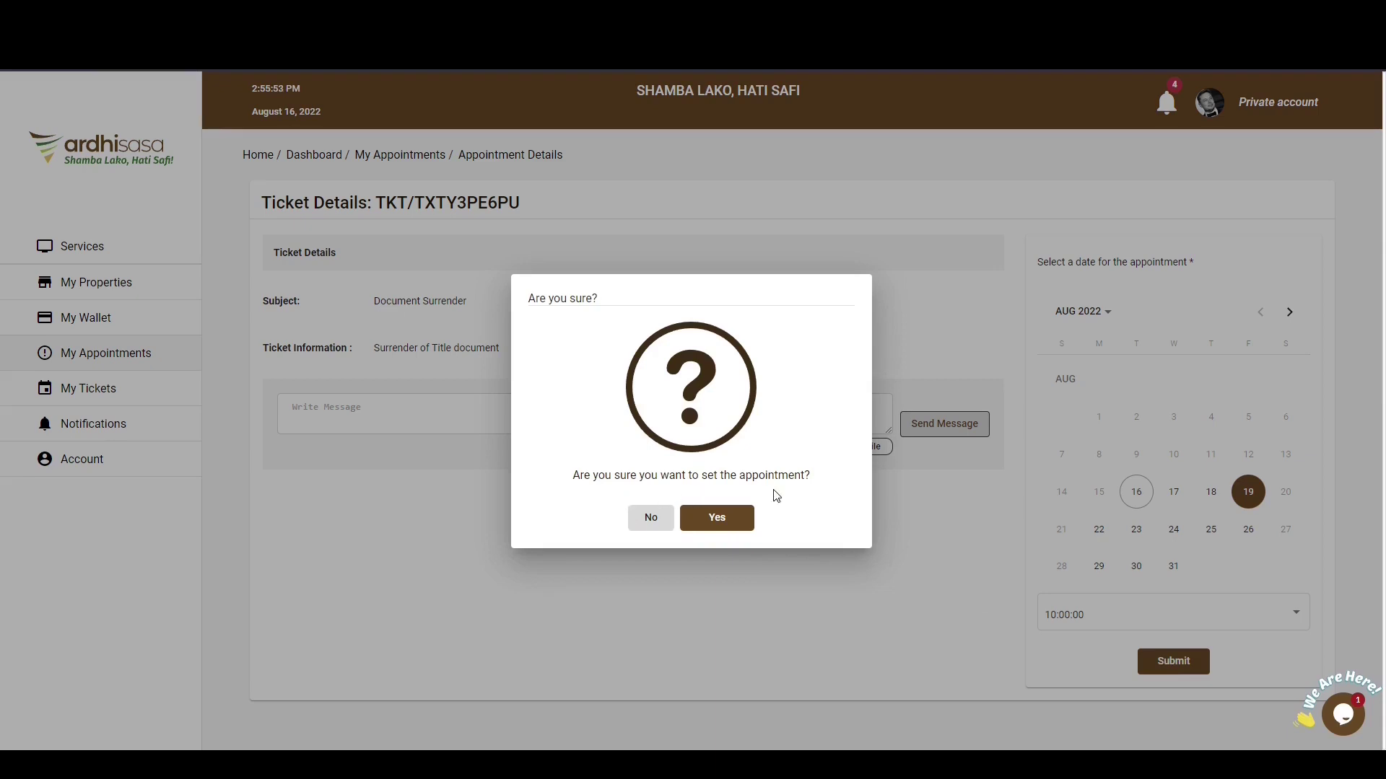
{"action": "left_click", "coordinate": [739, 519]}
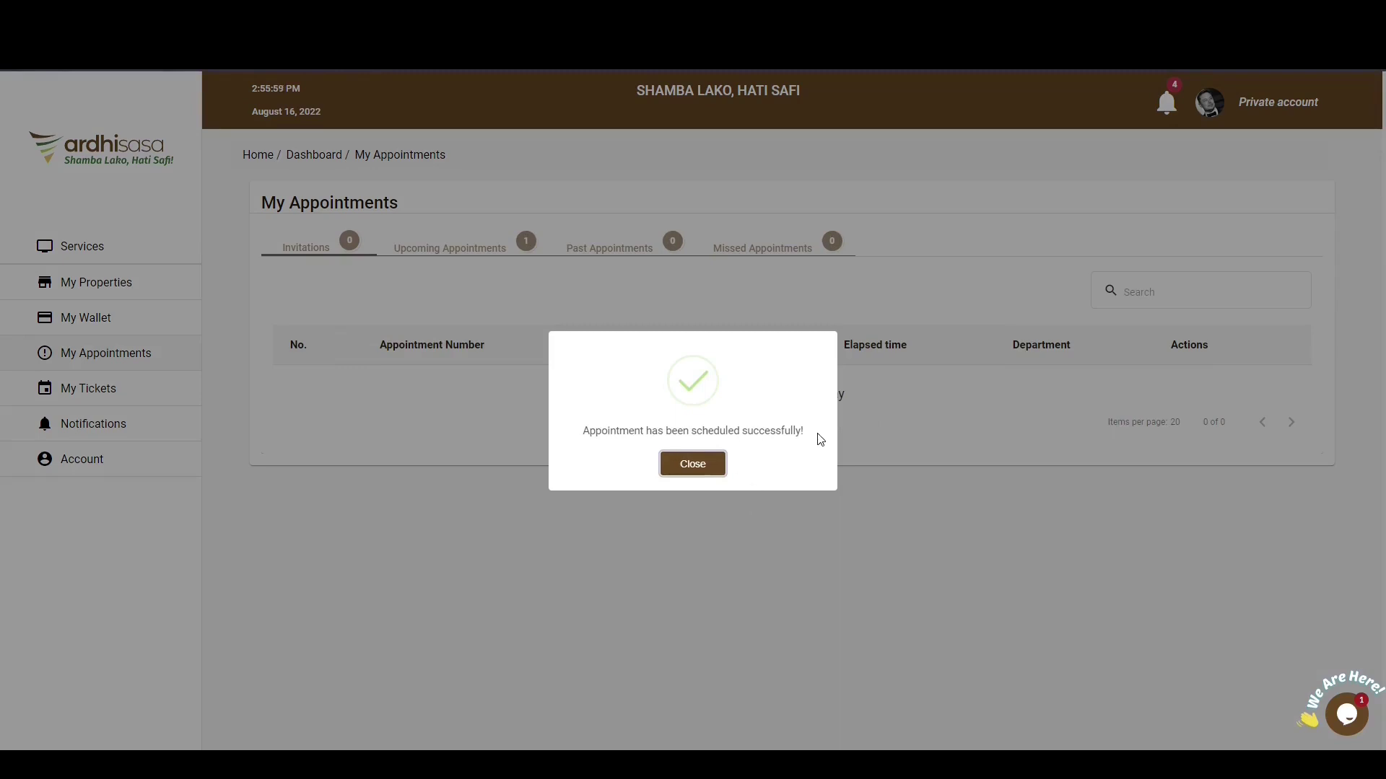
{"action": "left_click", "coordinate": [698, 465]}
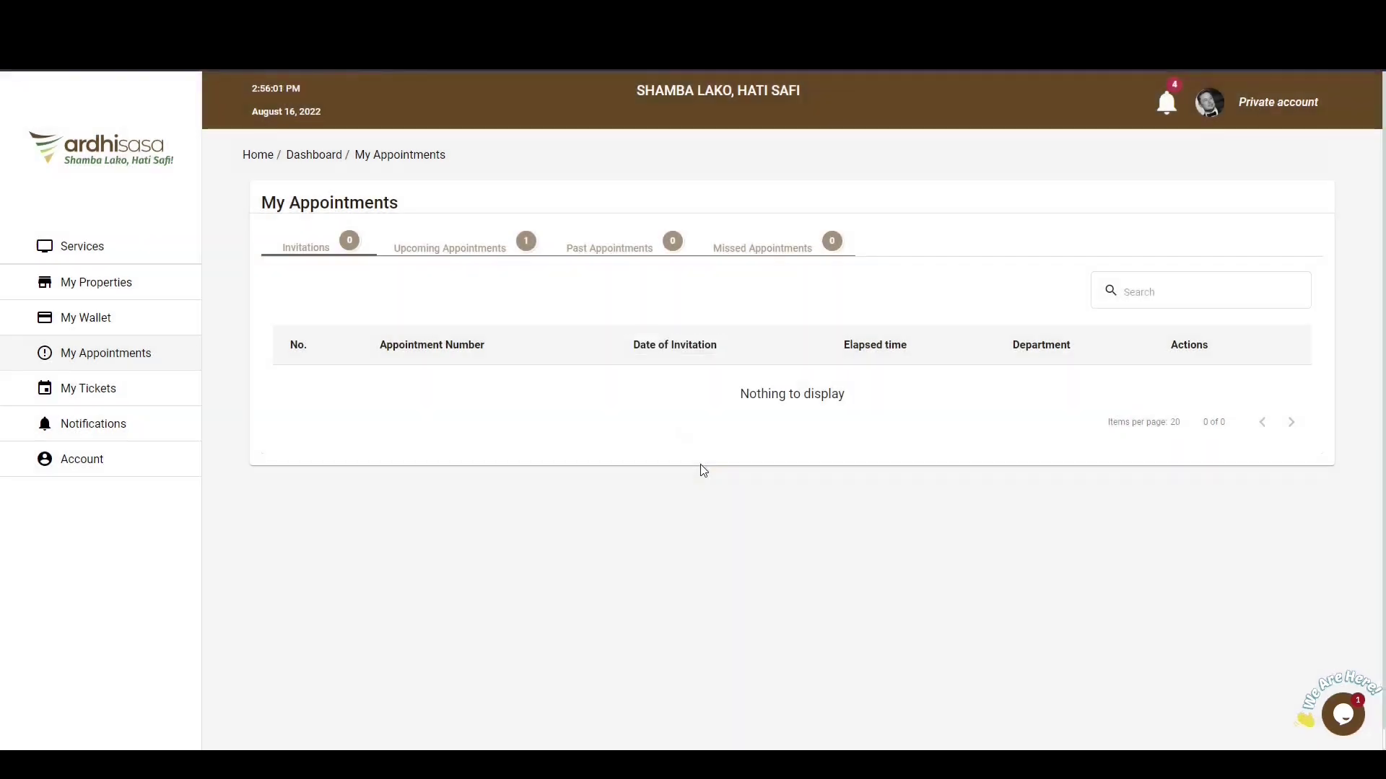
{"action": "left_click", "coordinate": [459, 248]}
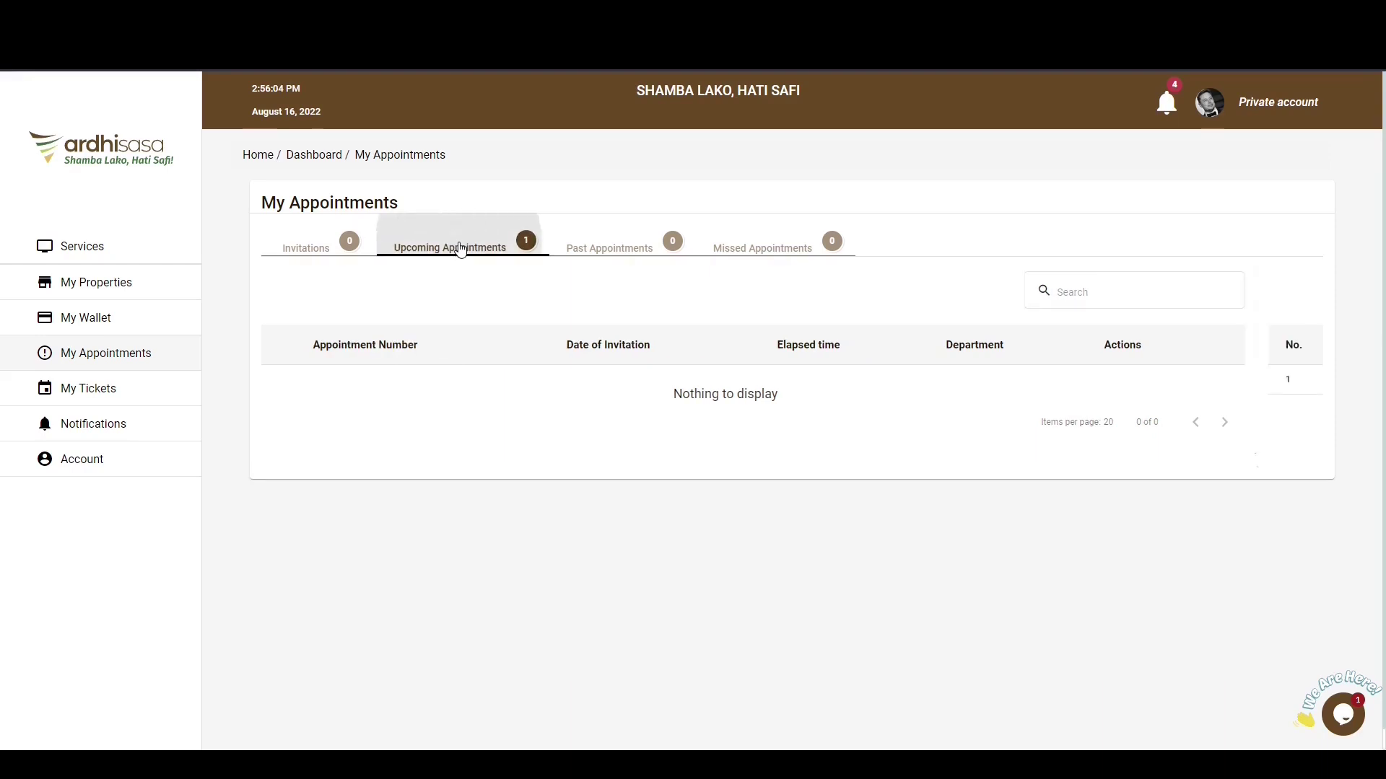
View the scheduled appointment's gate pass, then close it
{"action": "left_click", "coordinate": [1197, 379]}
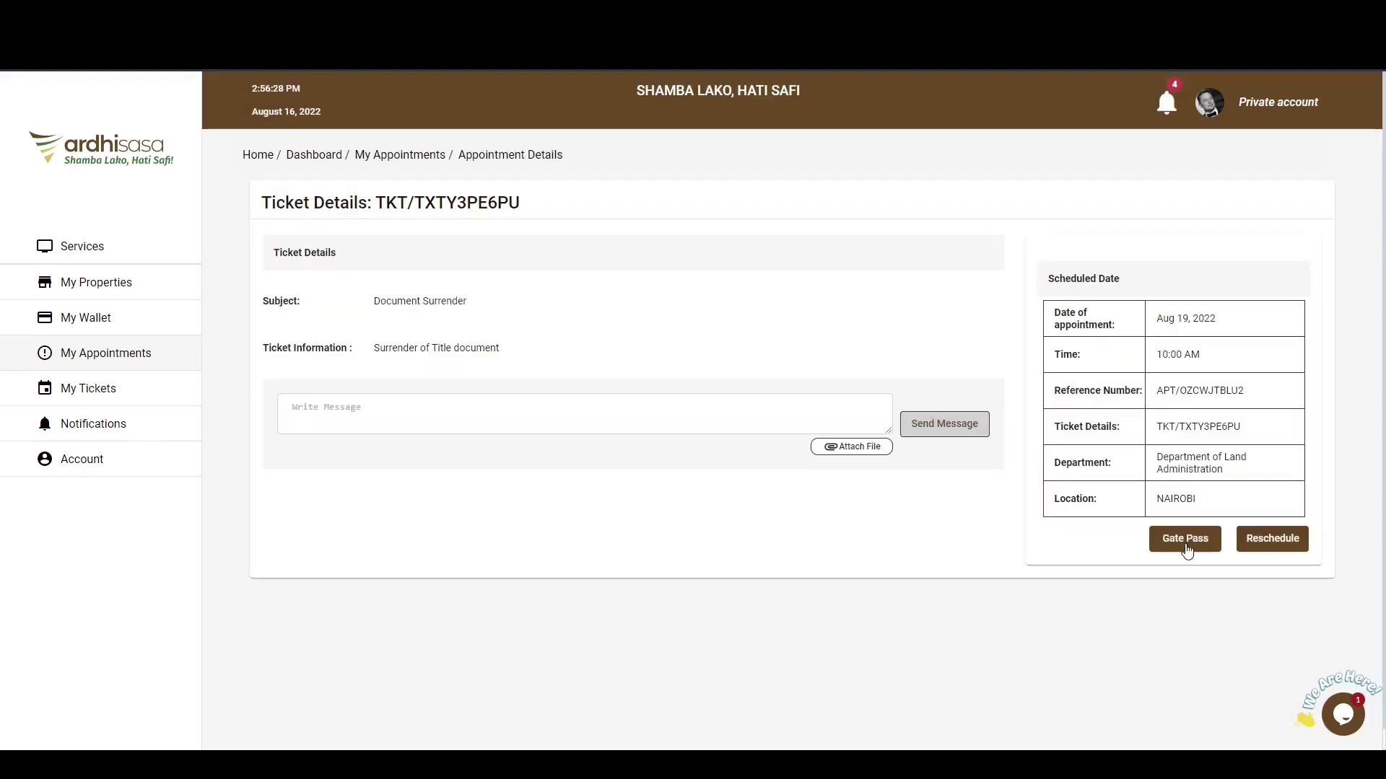
{"action": "left_click", "coordinate": [1187, 547]}
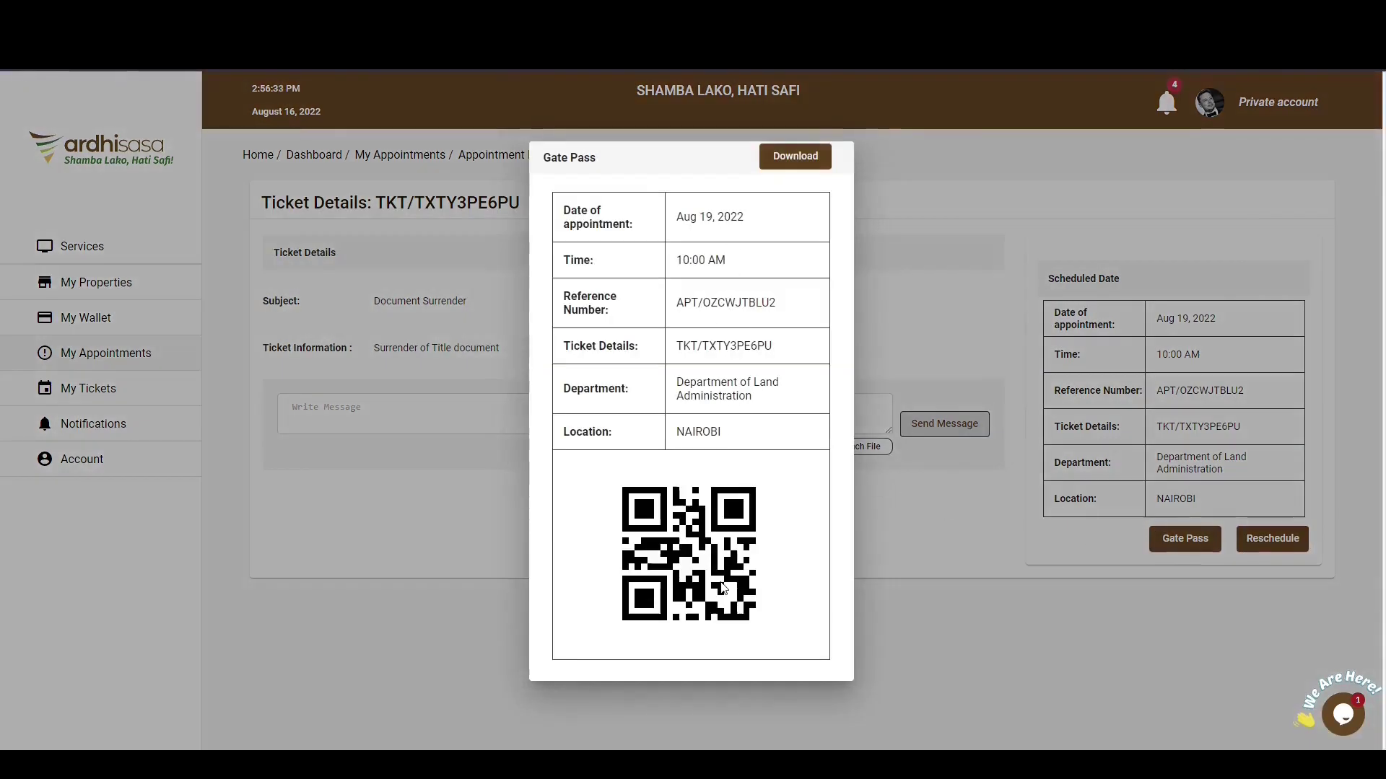
{"action": "left_click", "coordinate": [886, 163]}
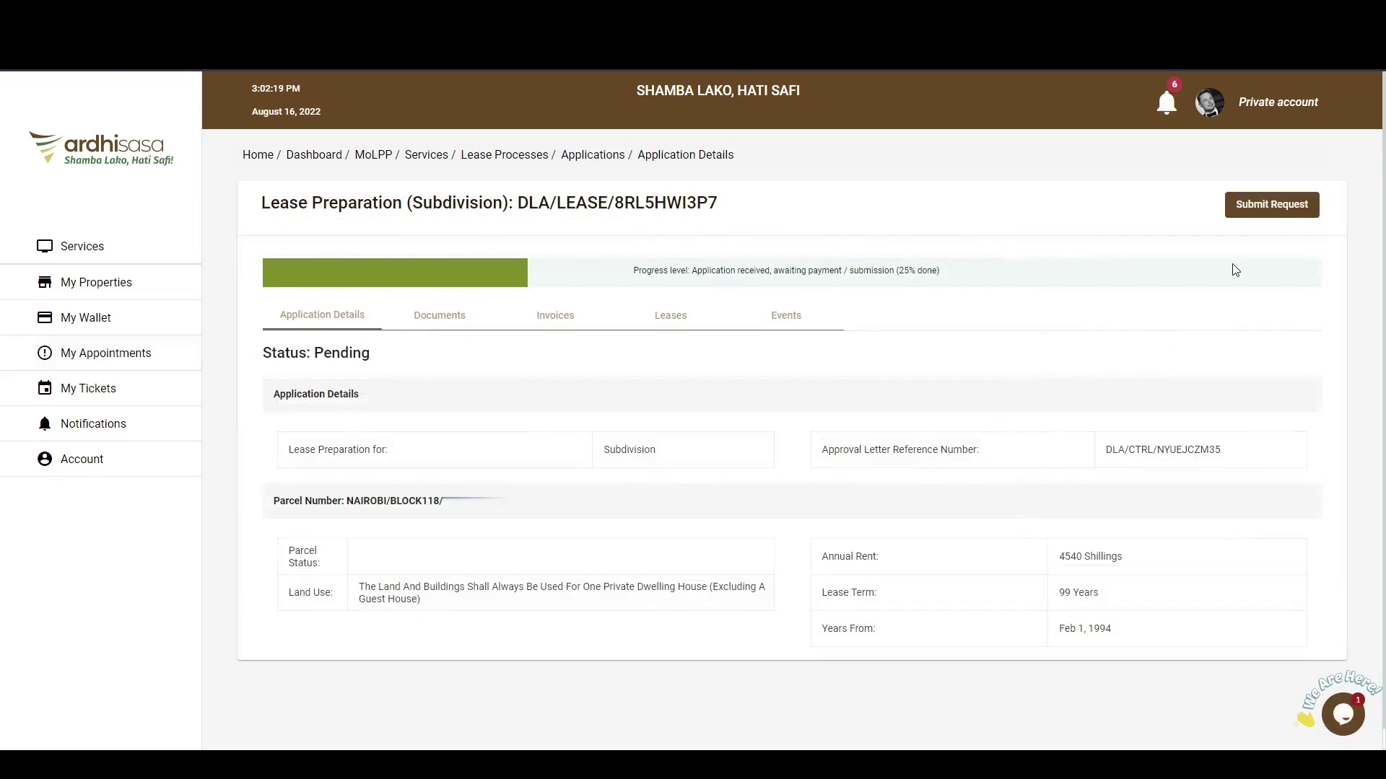
Submit and confirm the subdivision lease request, then open it from Ongoing applications
{"action": "left_click", "coordinate": [1272, 210]}
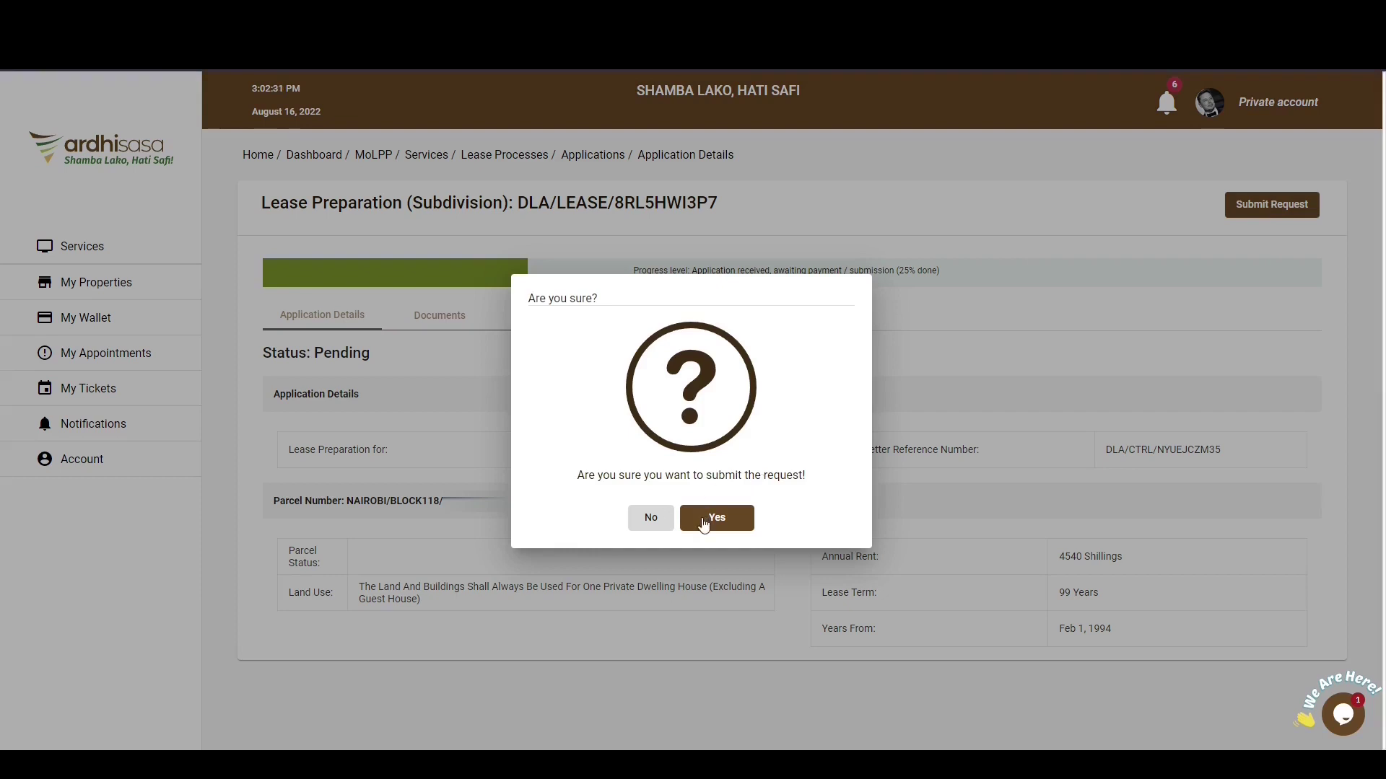
{"action": "left_click", "coordinate": [728, 524]}
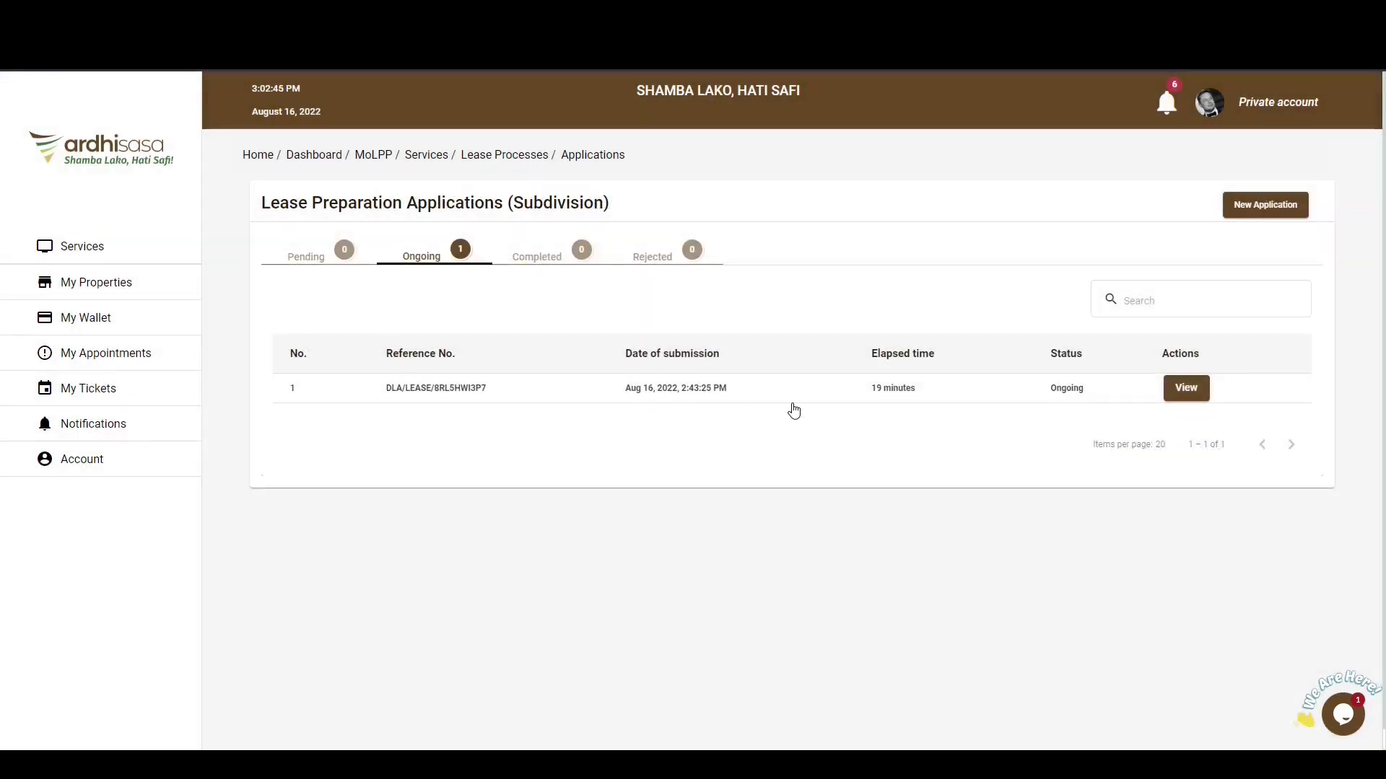
{"action": "left_click", "coordinate": [1186, 387]}
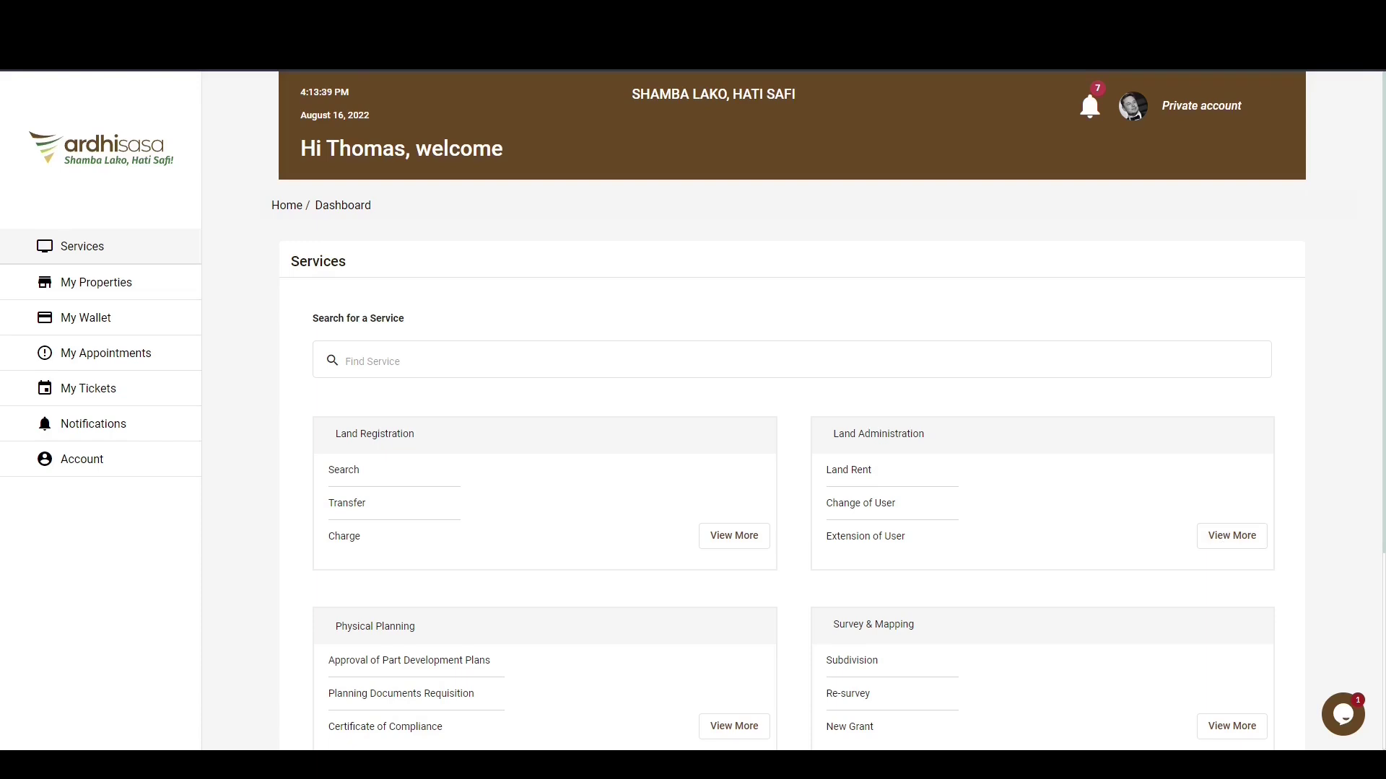
Open the Subdivision lease application through Land Administration > Lease Preparation
{"action": "left_click", "coordinate": [1231, 535]}
{"action": "left_click", "coordinate": [334, 376]}
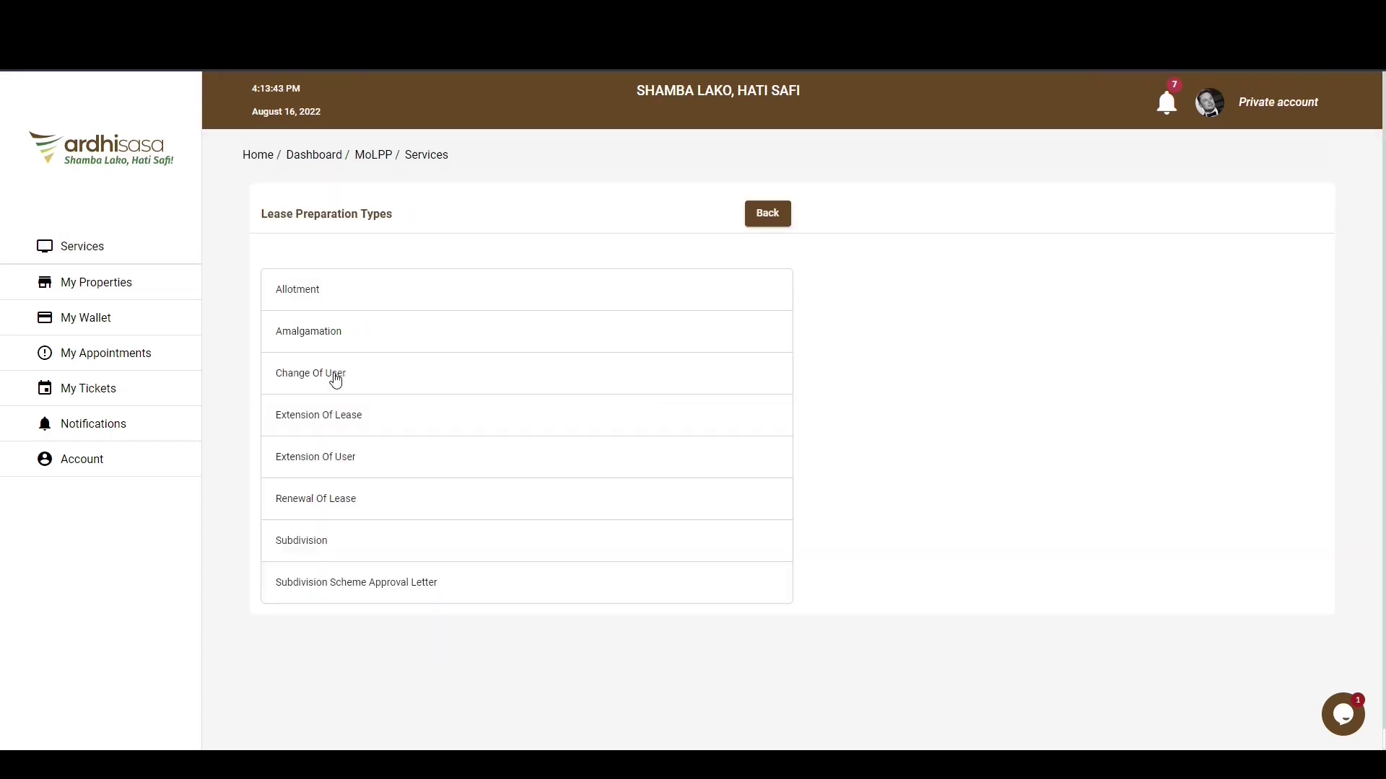
{"action": "left_click", "coordinate": [298, 542]}
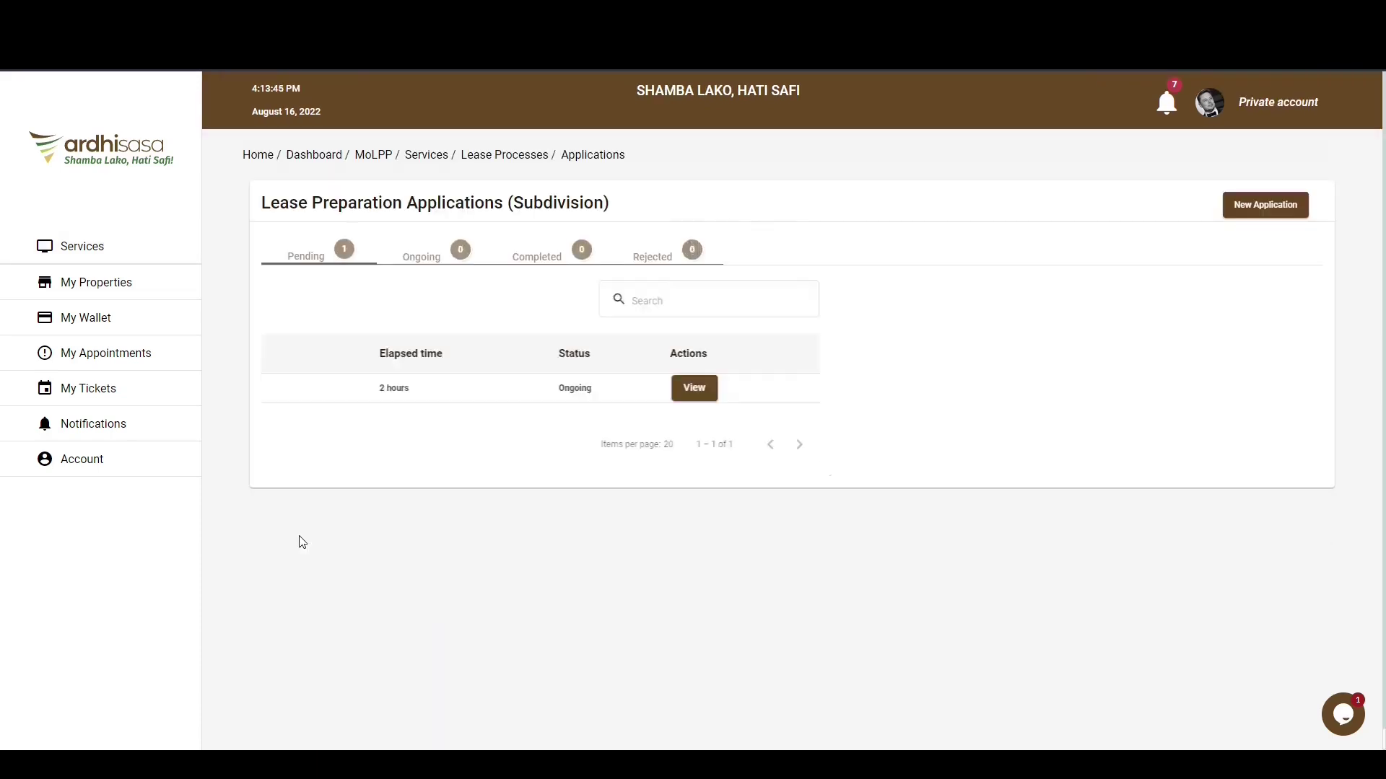
{"action": "left_click", "coordinate": [1200, 394]}
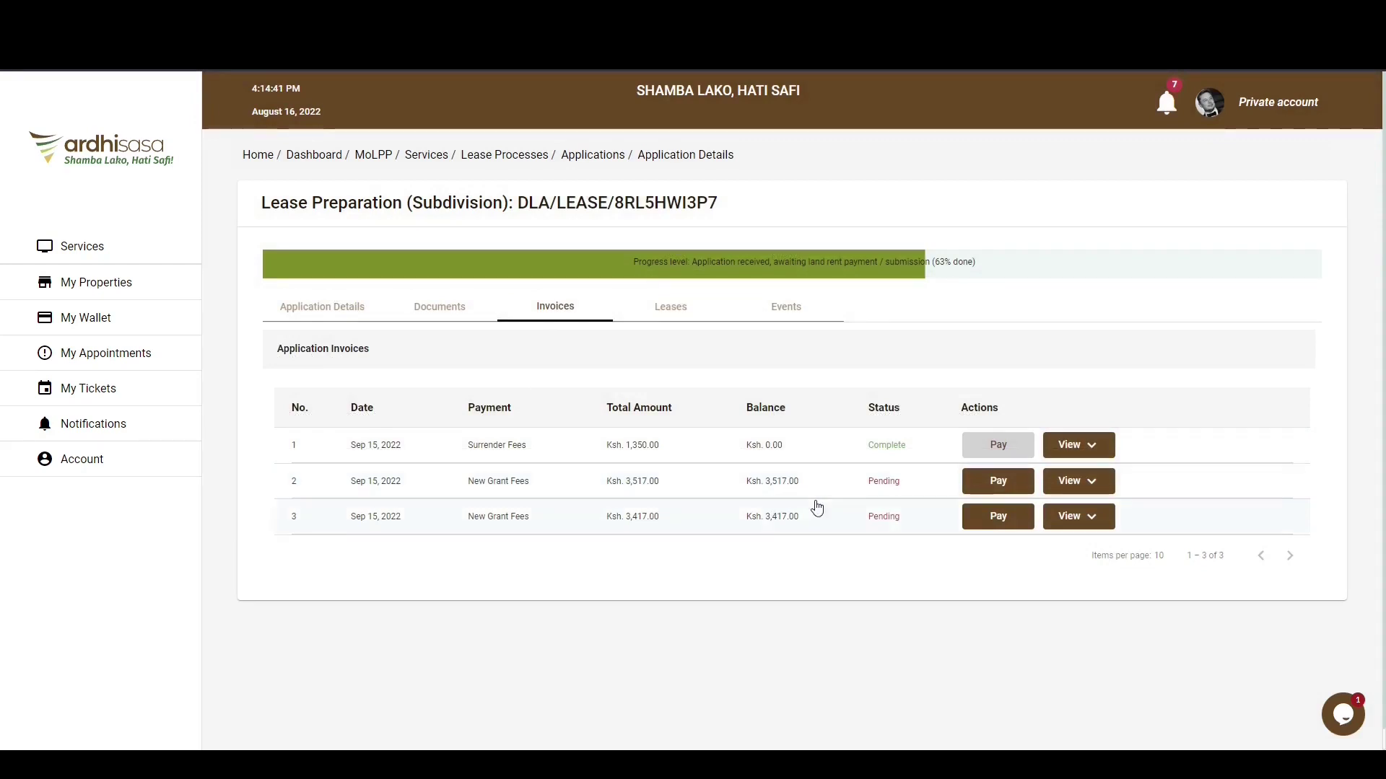
Pay the Ksh 3,517 and Ksh 3,417 New Grant Fees invoices
{"action": "left_click", "coordinate": [993, 476]}
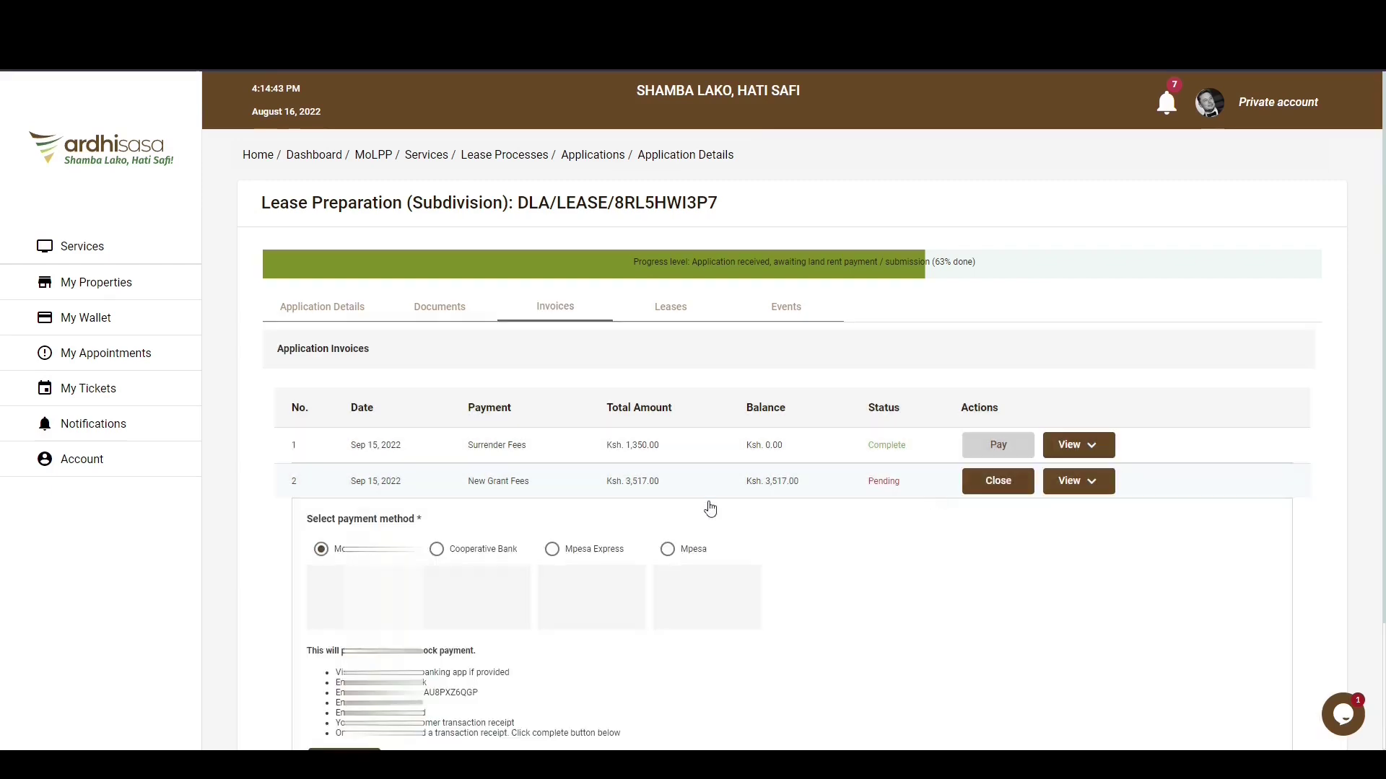
{"action": "scroll", "coordinate": [346, 707], "scroll_direction": "down", "scroll_amount": 1}
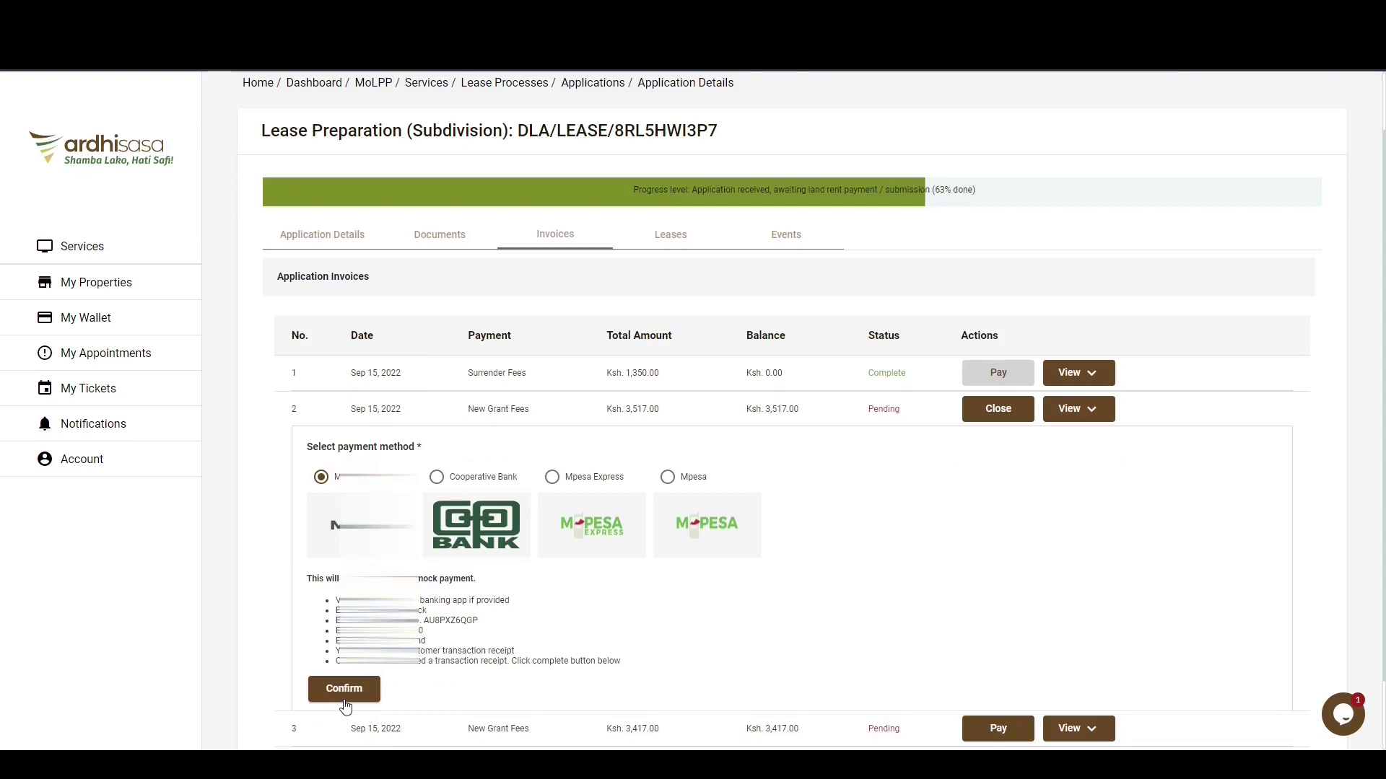
{"action": "left_click", "coordinate": [347, 694]}
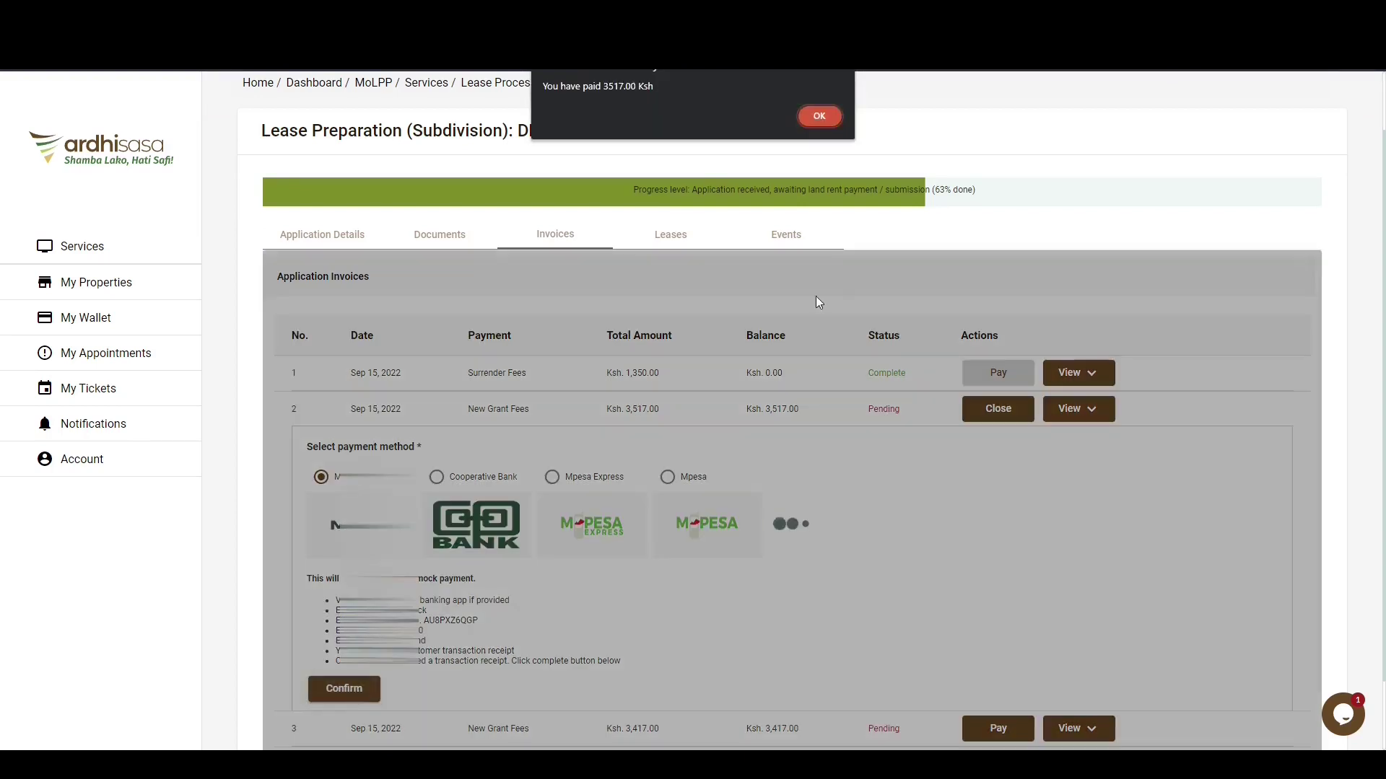
{"action": "left_click", "coordinate": [821, 116]}
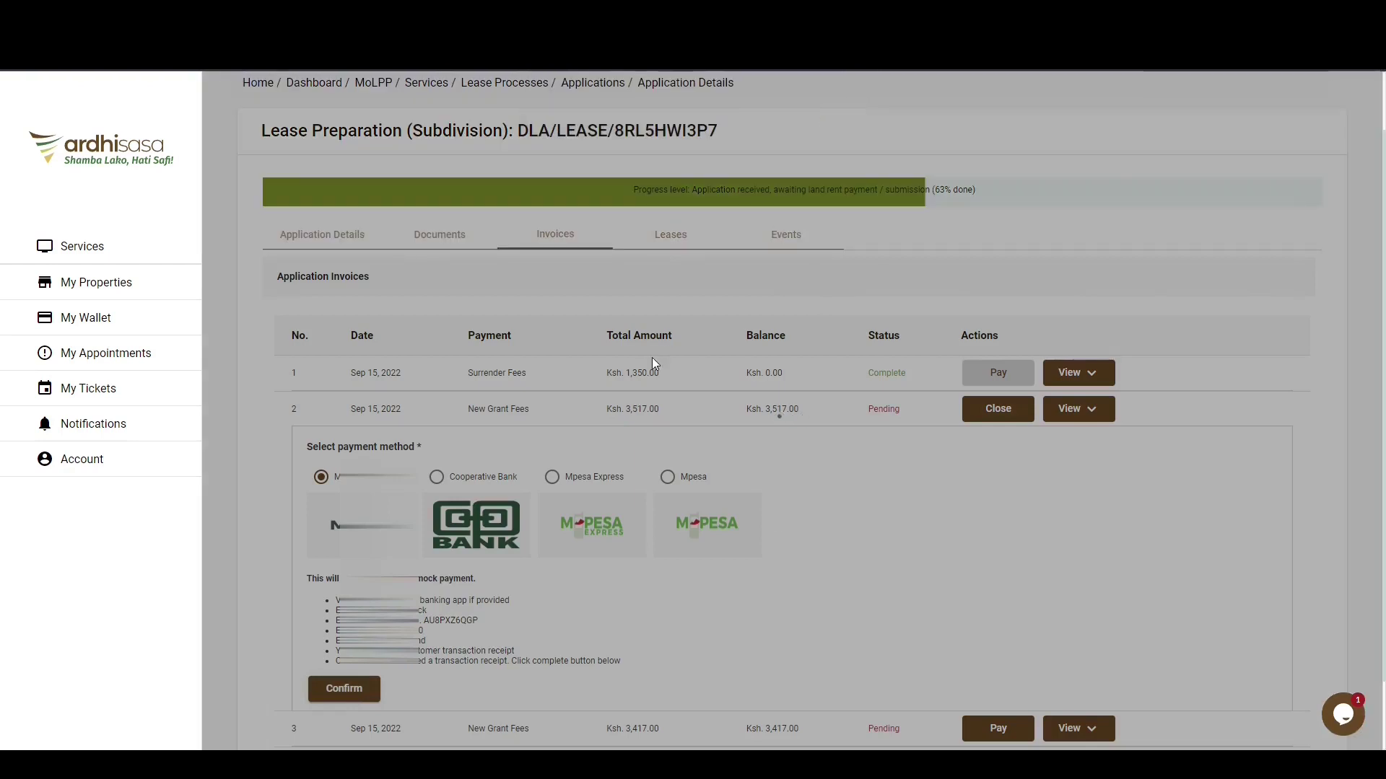
{"action": "left_click", "coordinate": [985, 464]}
{"action": "left_click", "coordinate": [345, 683]}
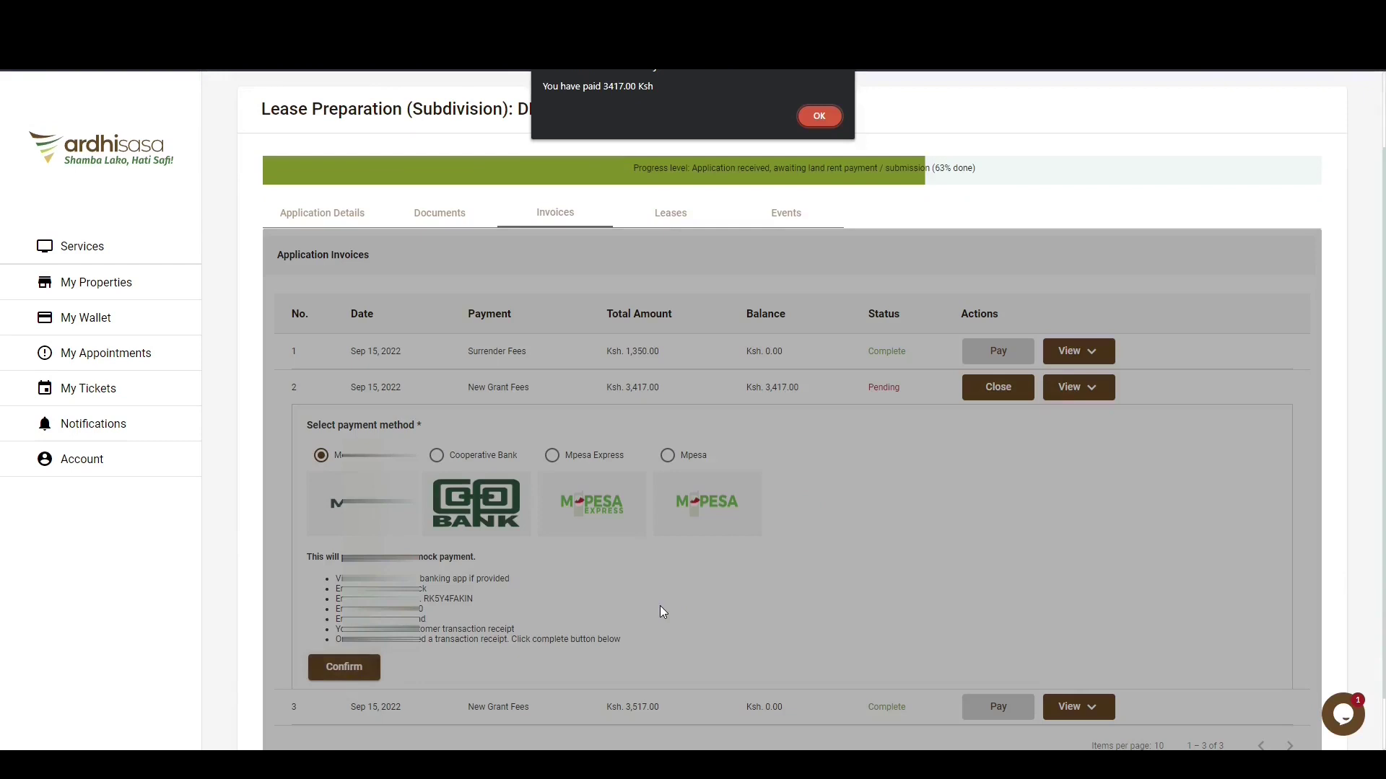
{"action": "left_click", "coordinate": [833, 112]}
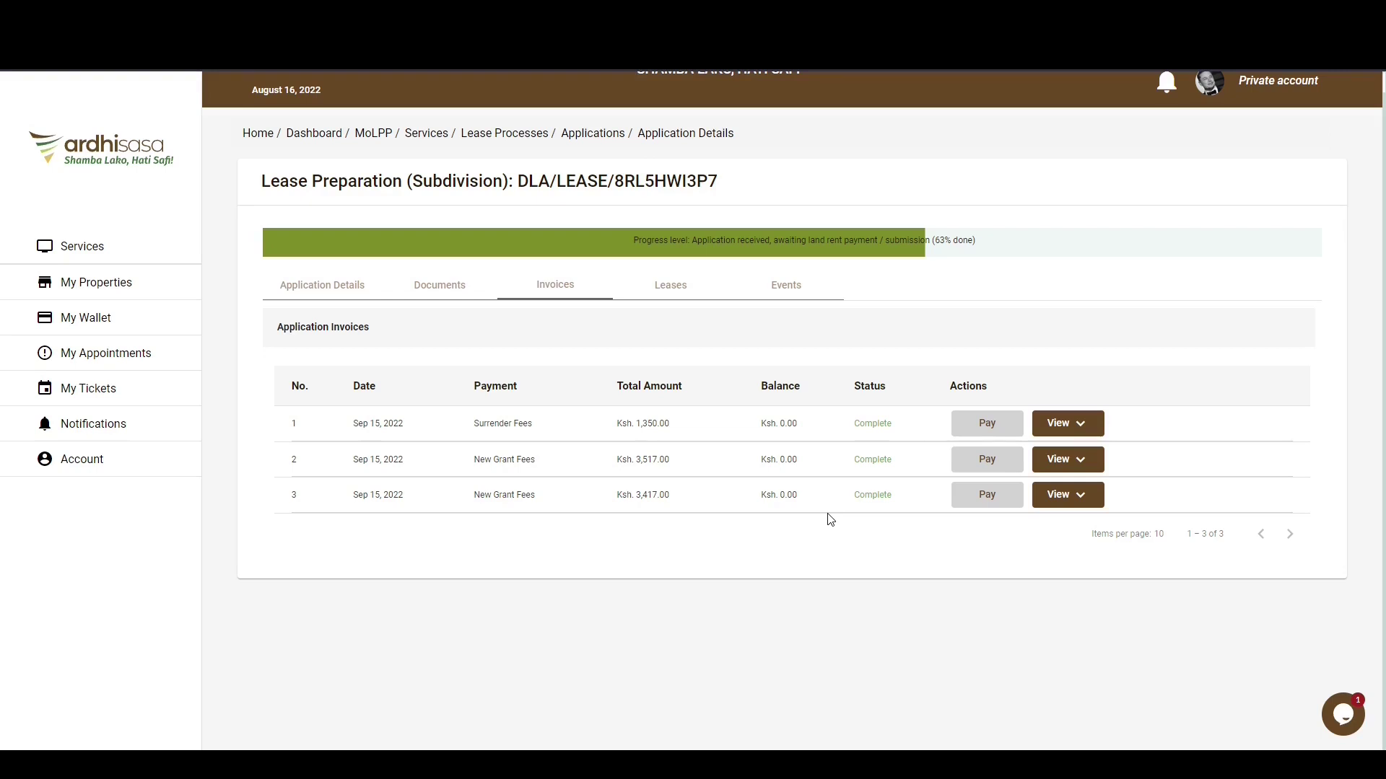
Open the first child parcel's lease details from the application's Leases
{"action": "scroll", "coordinate": [830, 520], "scroll_direction": "up", "scroll_amount": 1}
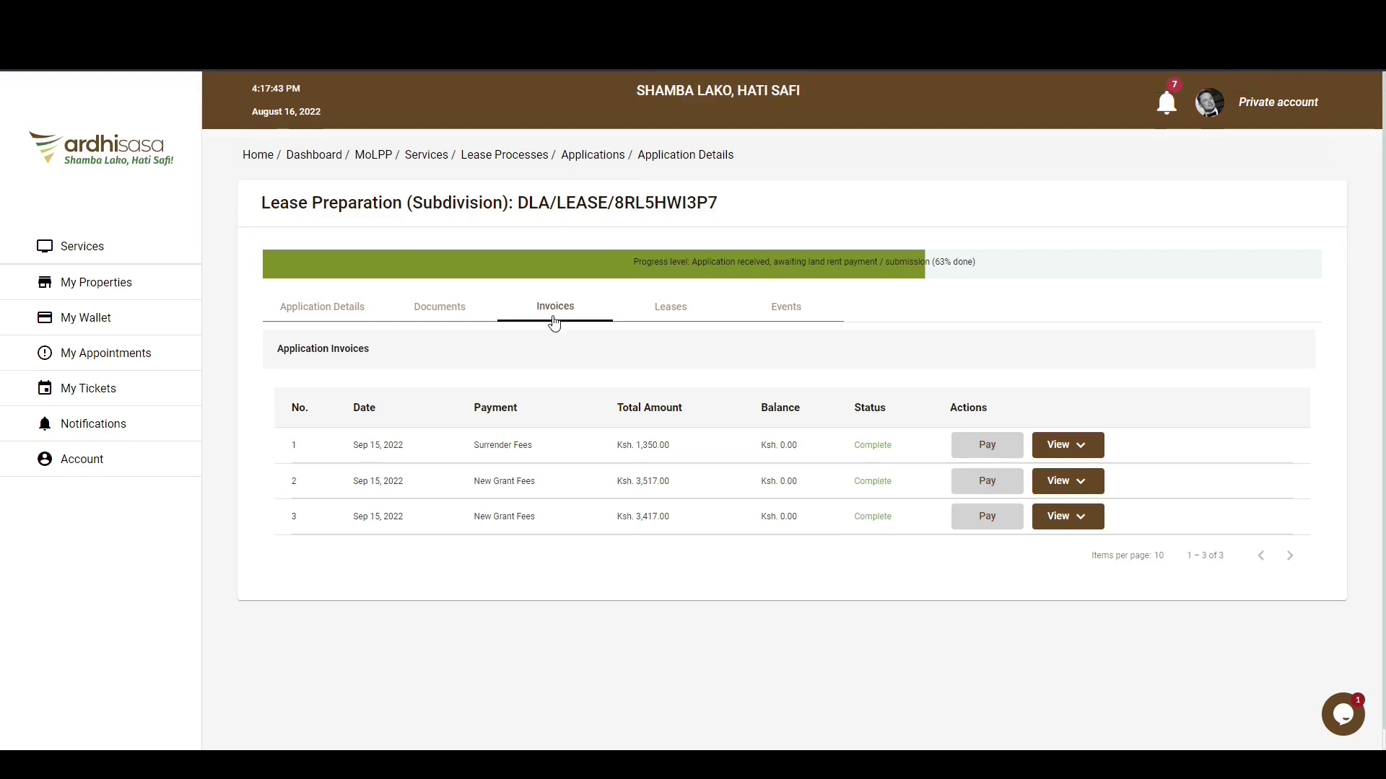
{"action": "left_click", "coordinate": [658, 294]}
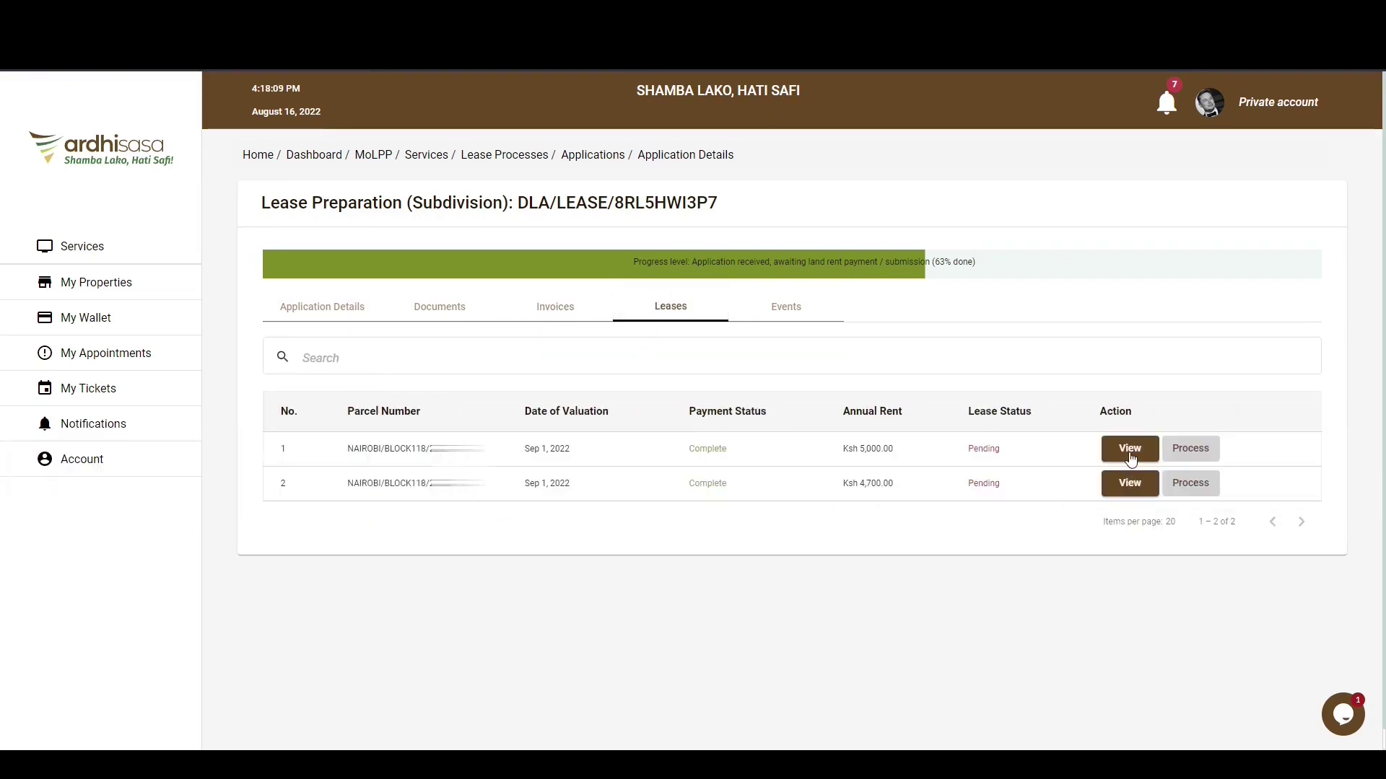
{"action": "left_click", "coordinate": [1129, 453]}
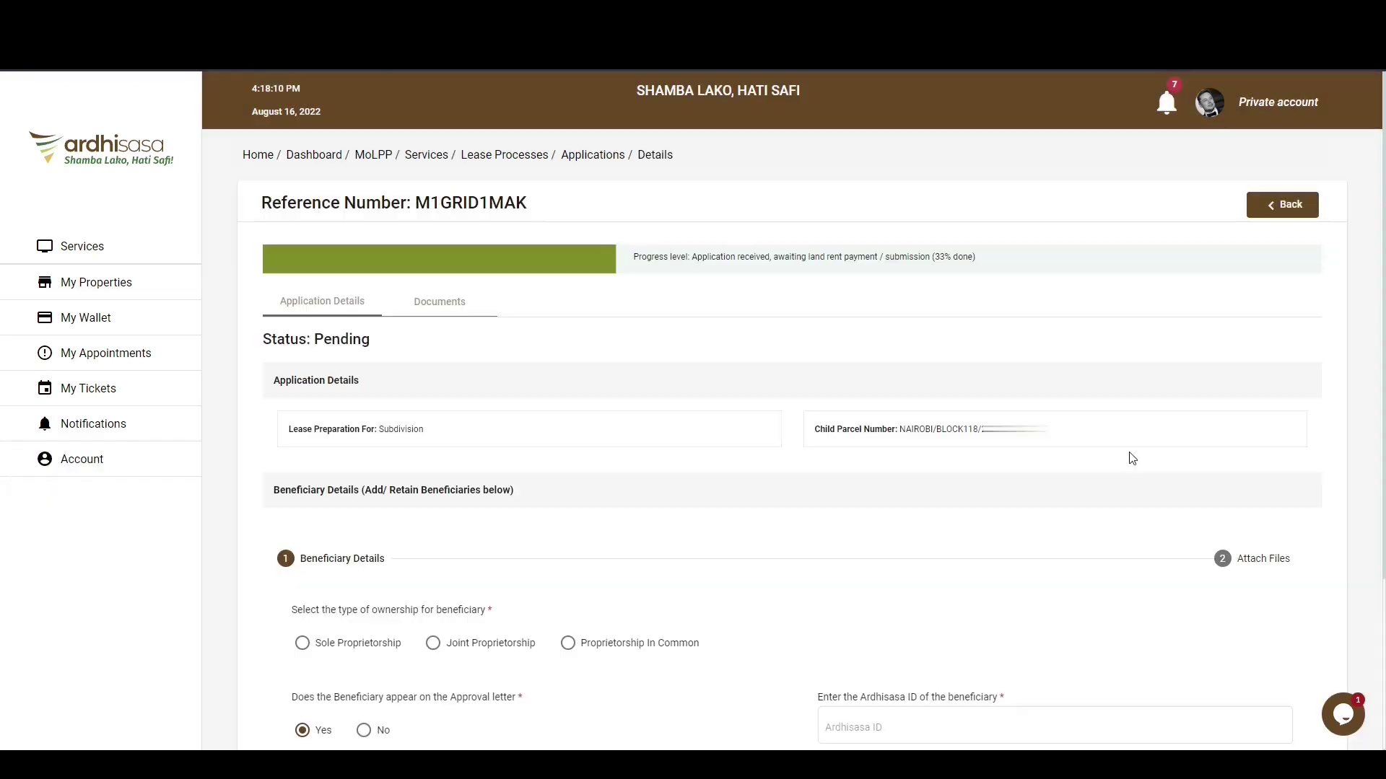
{"action": "scroll", "coordinate": [506, 388], "scroll_direction": "down", "scroll_amount": 3}
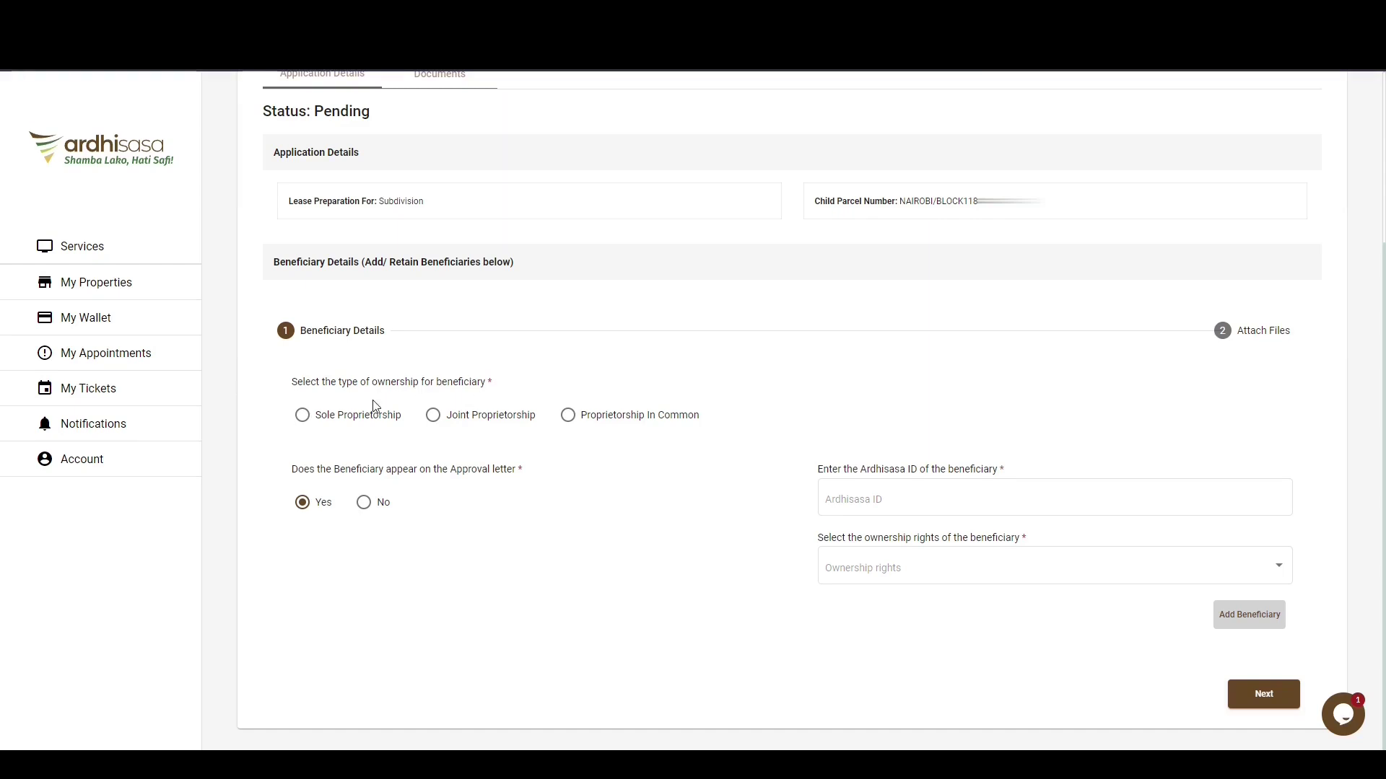
Choose Sole Proprietorship ownership and check the grounds for change on the approval-letter question
{"action": "left_click", "coordinate": [302, 418]}
{"action": "scroll", "coordinate": [510, 478], "scroll_direction": "up", "scroll_amount": 1}
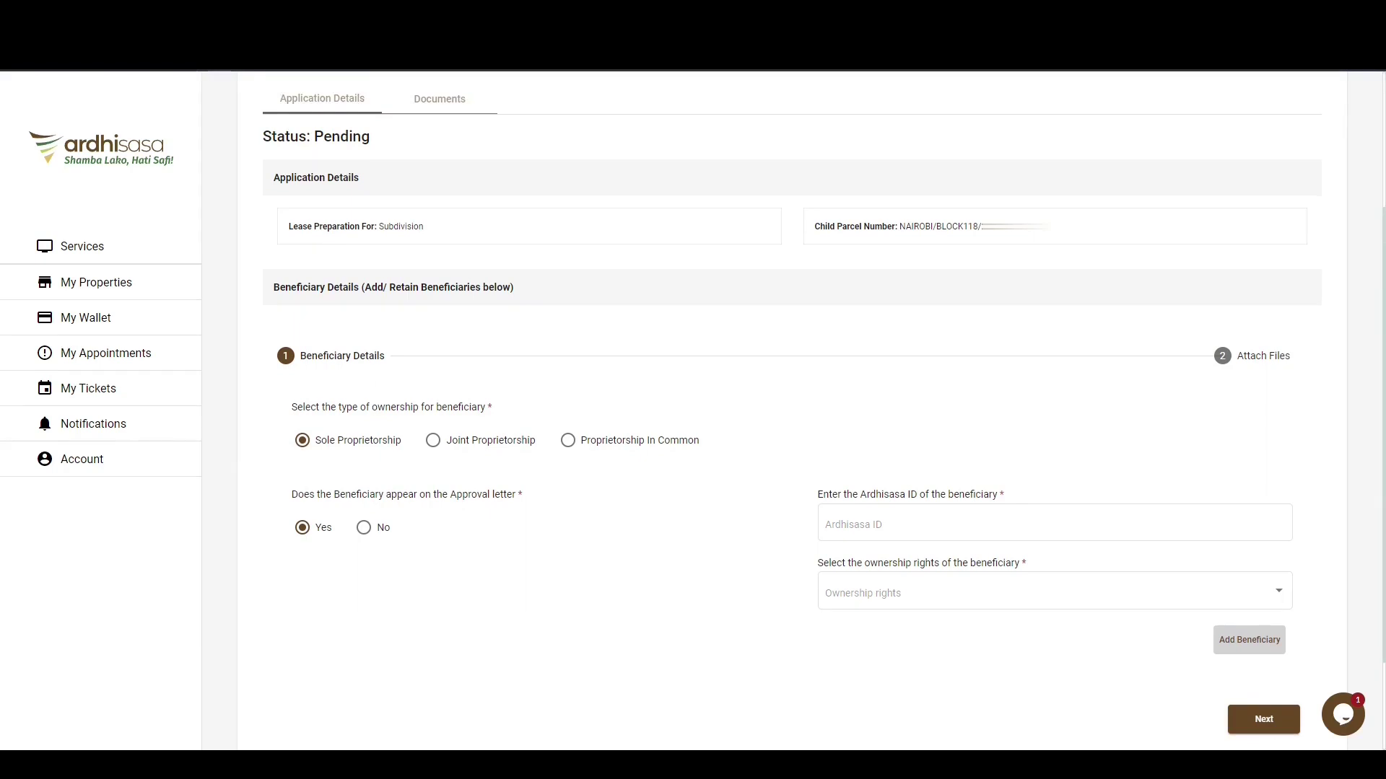
{"action": "left_click", "coordinate": [381, 534]}
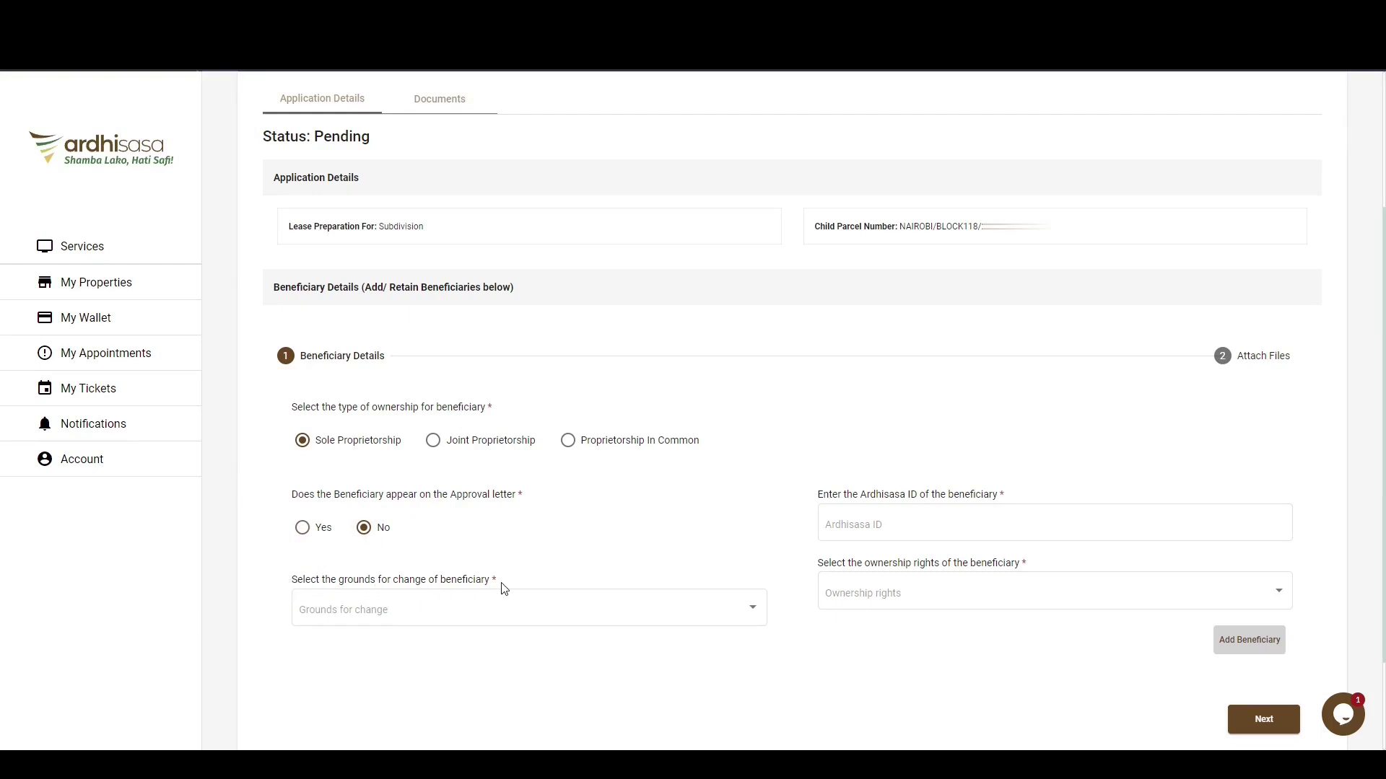
{"action": "left_click", "coordinate": [505, 614]}
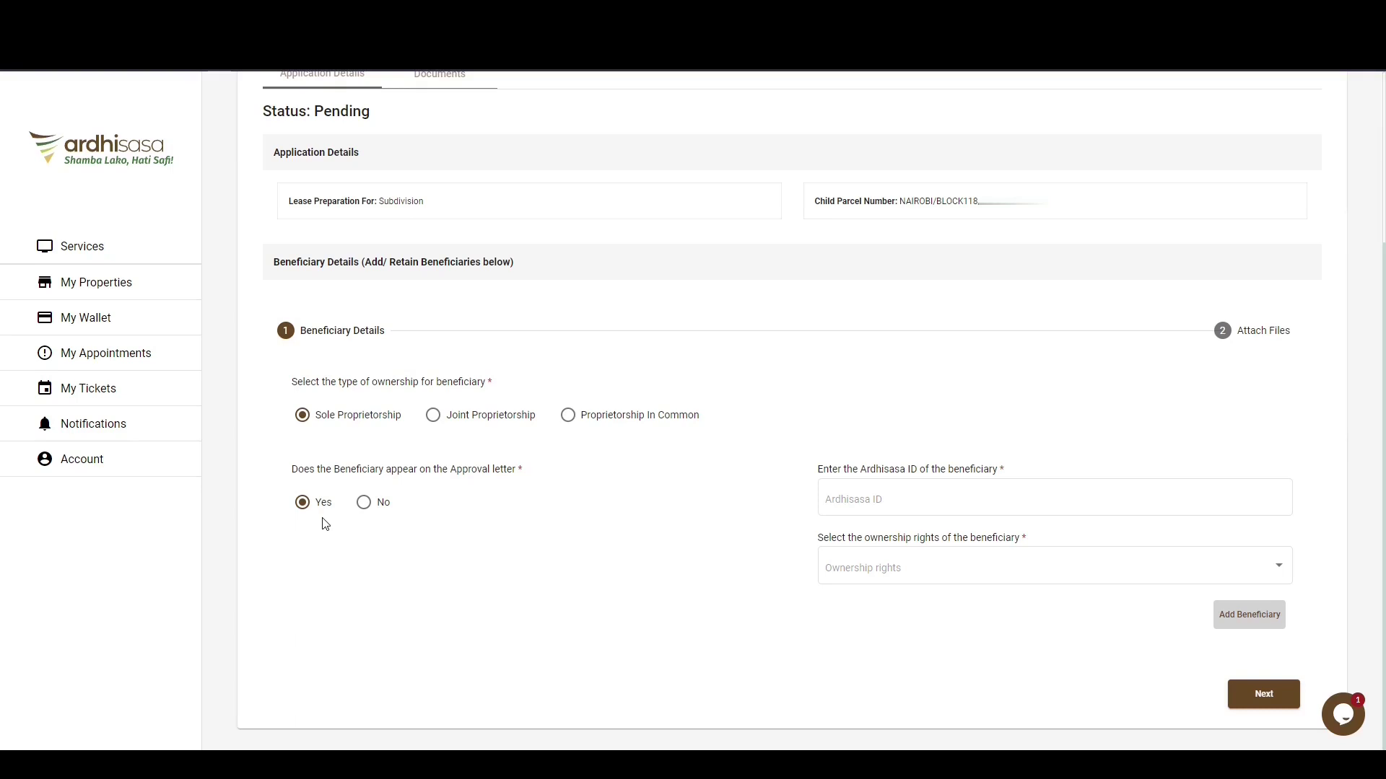
Add the beneficiary by Ardhisasa ID with Proprietor ownership rights and continue to Attach Files
{"action": "left_click", "coordinate": [913, 496]}
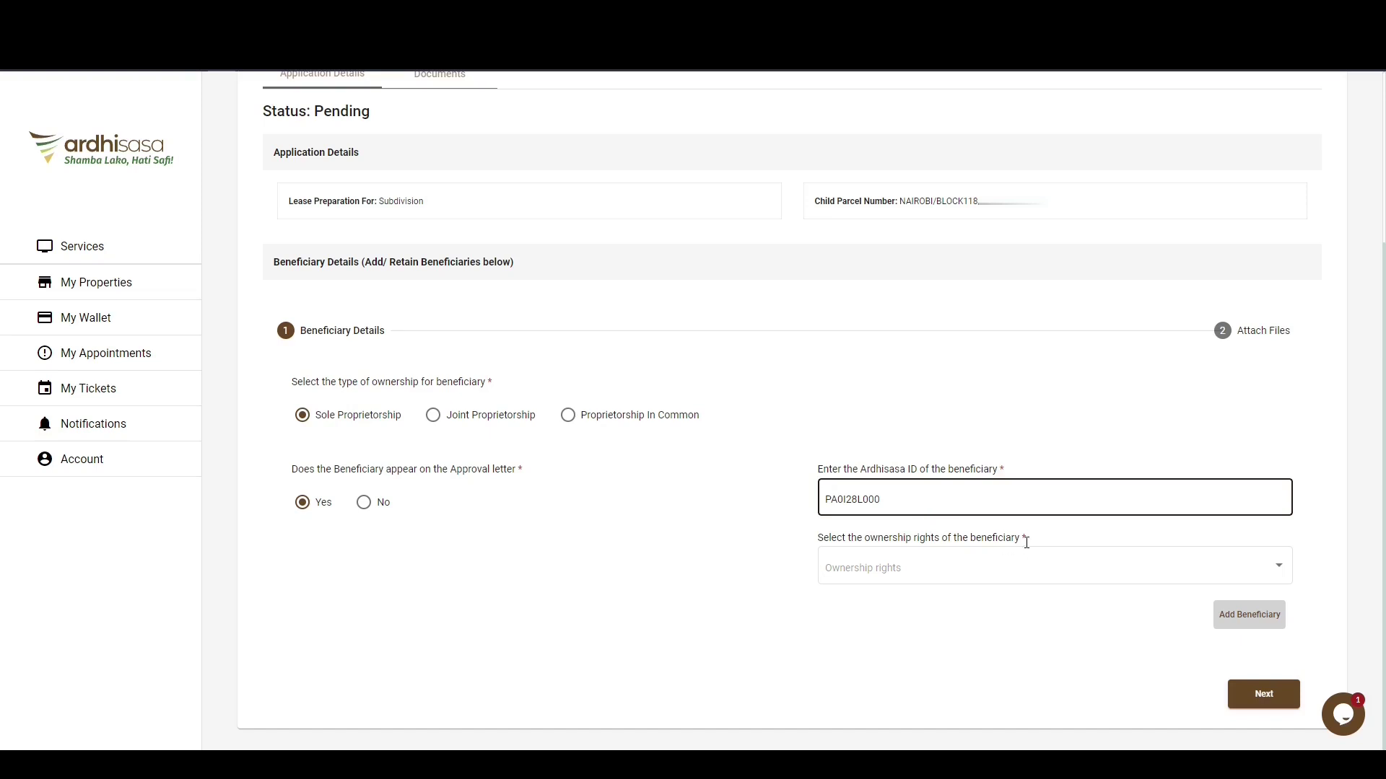
{"action": "left_click", "coordinate": [935, 570]}
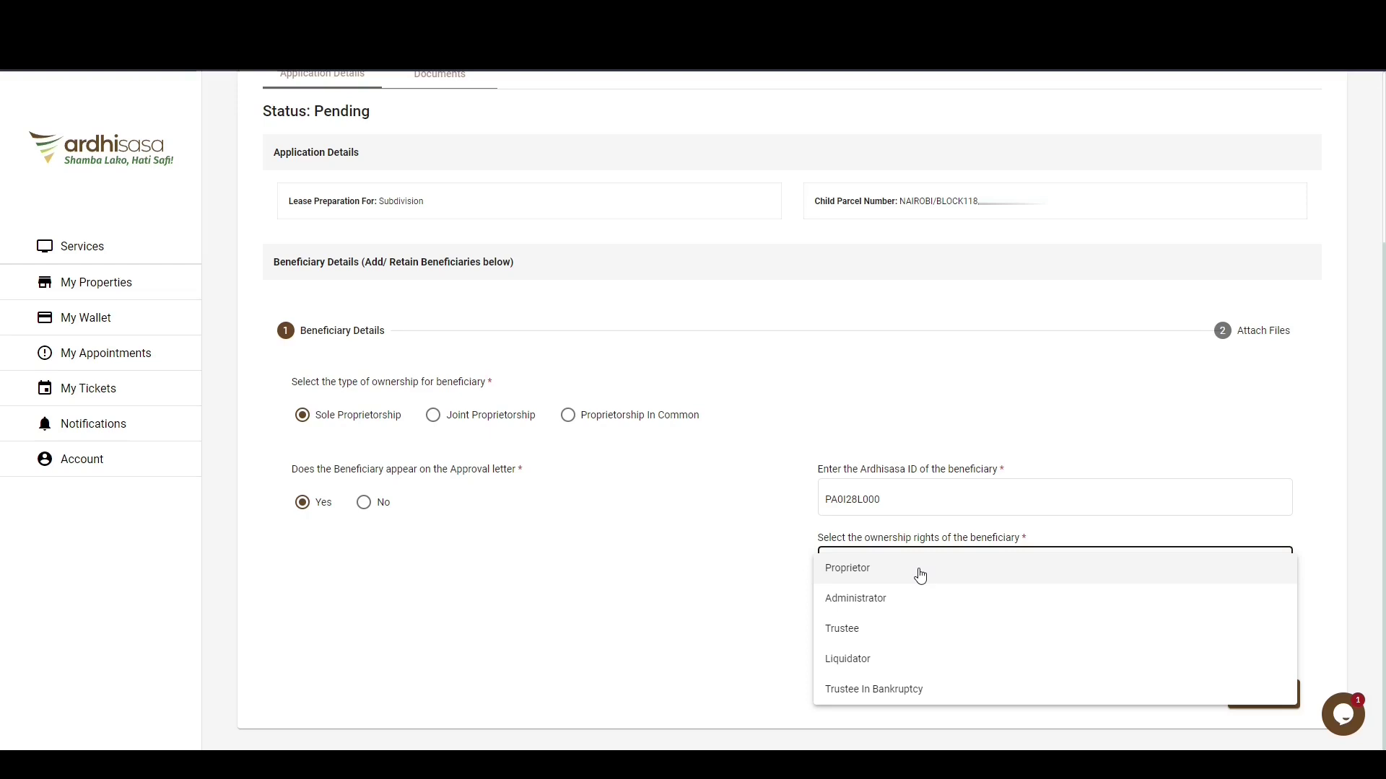
{"action": "left_click", "coordinate": [920, 575]}
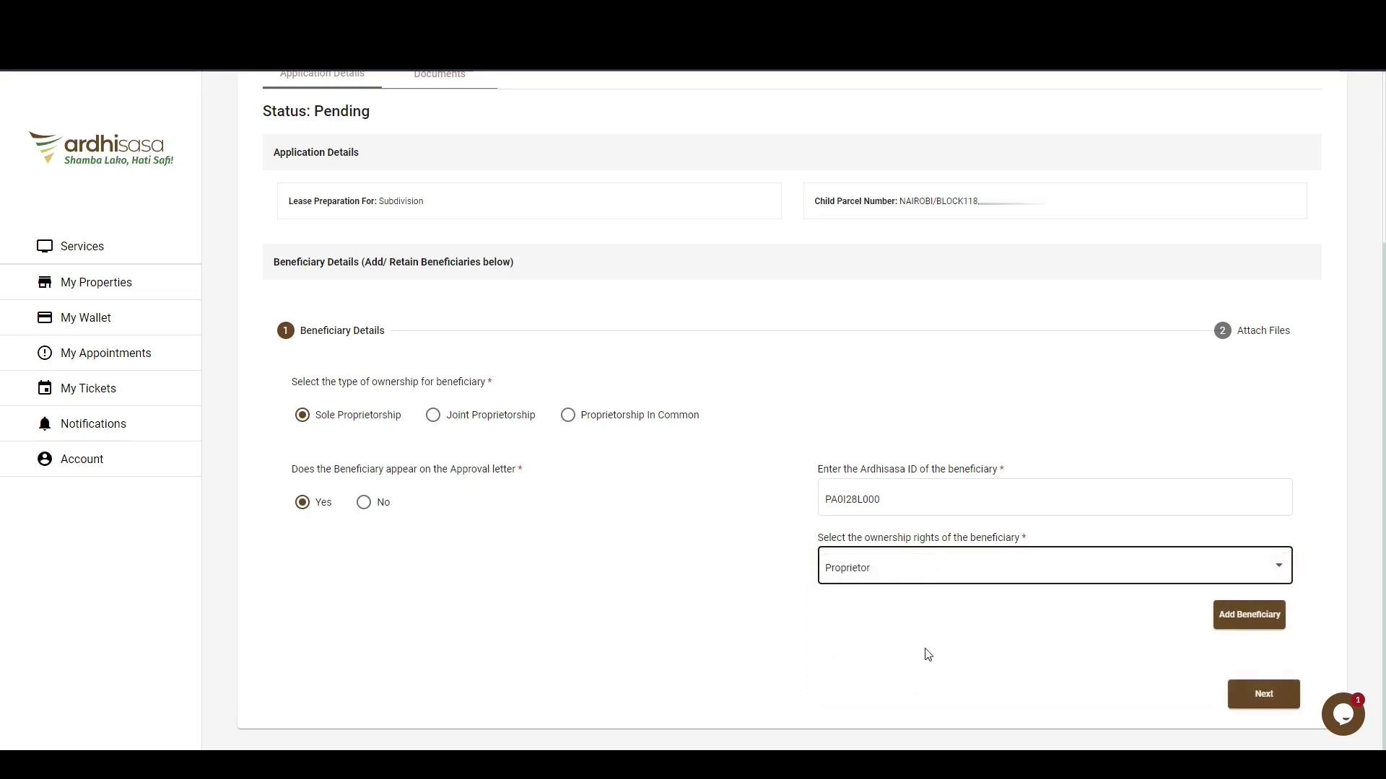
{"action": "left_click", "coordinate": [1248, 615]}
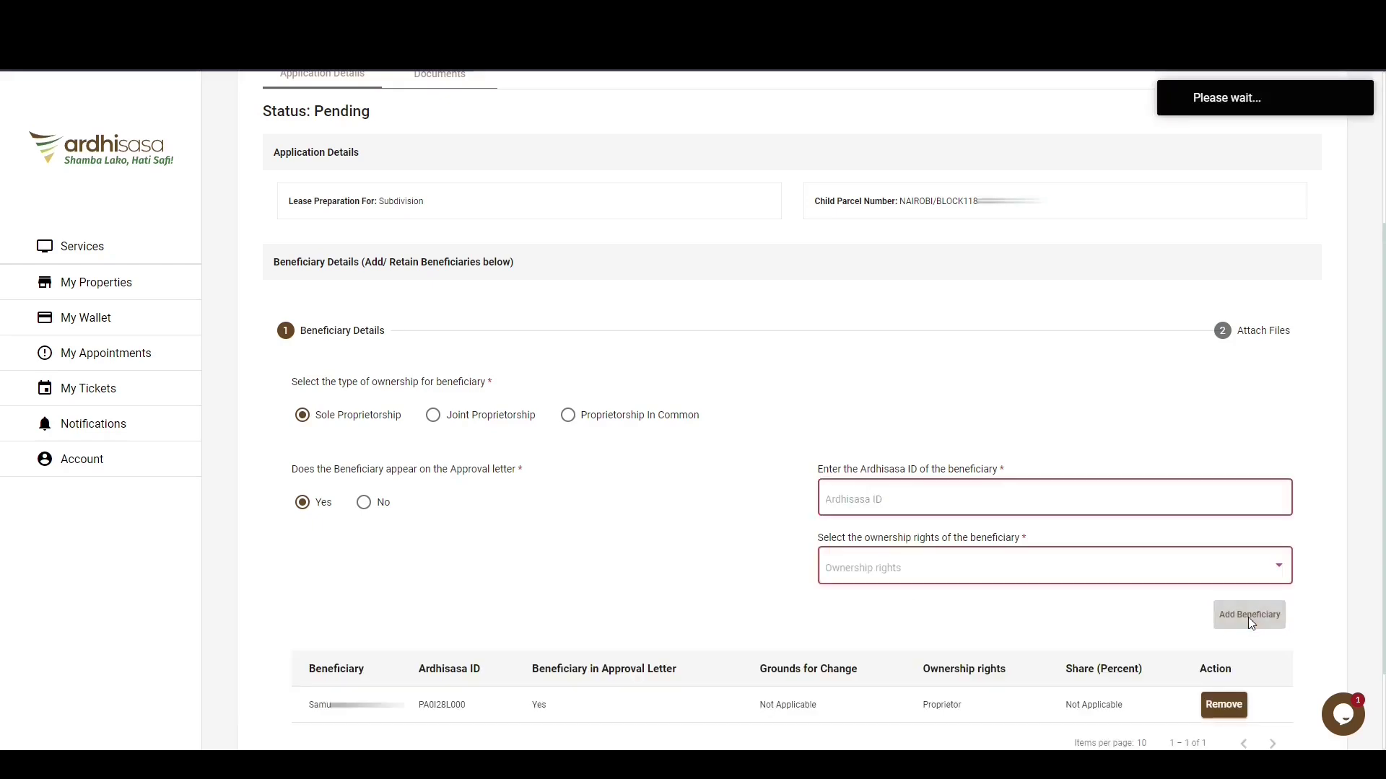
{"action": "scroll", "coordinate": [1175, 707], "scroll_direction": "down", "scroll_amount": 2}
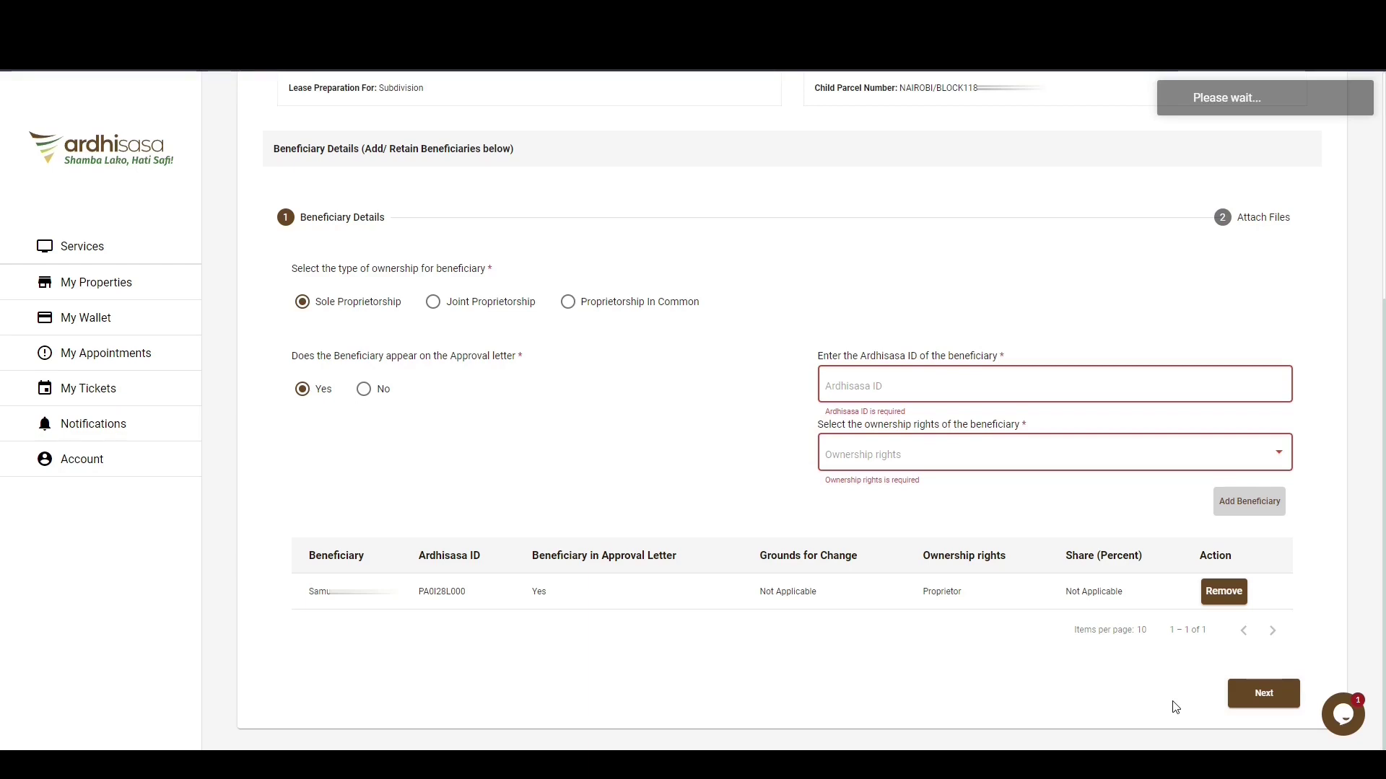
{"action": "left_click", "coordinate": [1288, 693]}
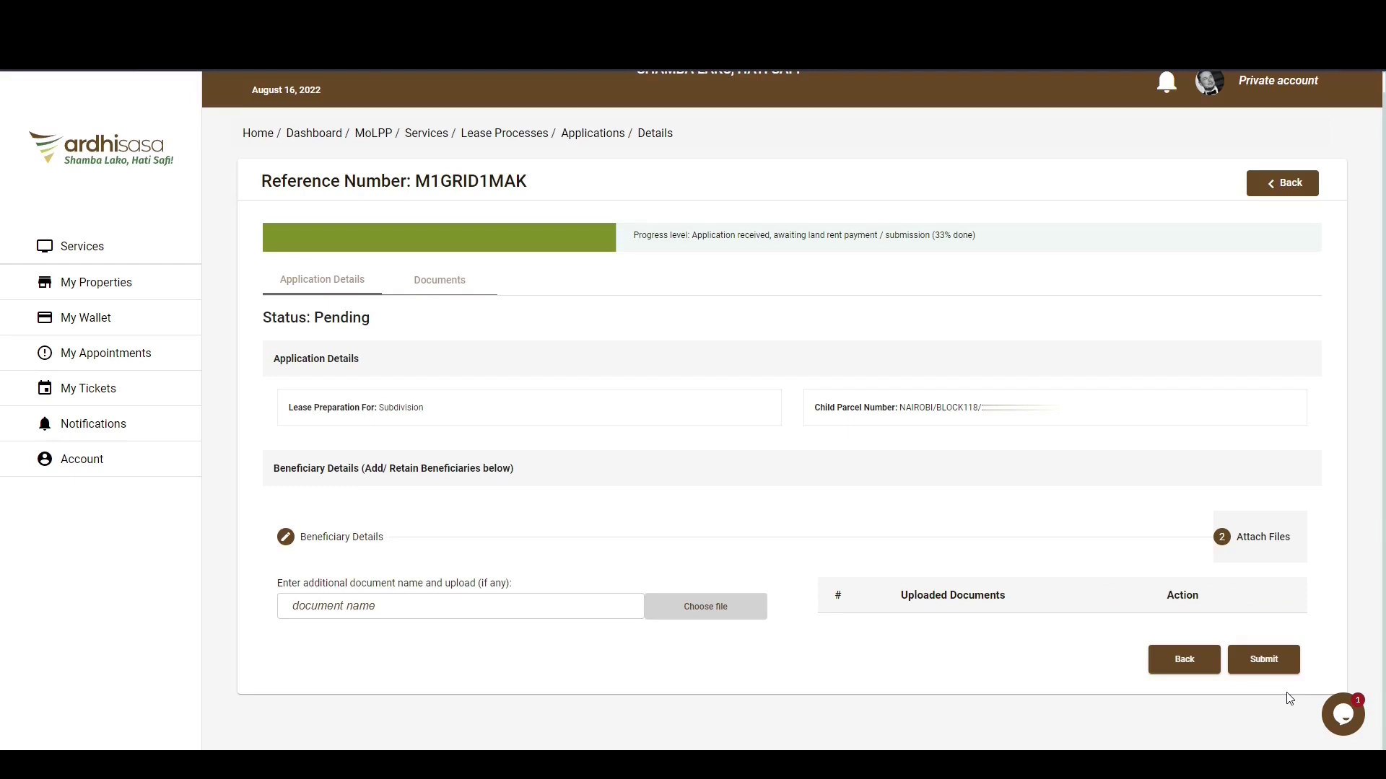
Upload a NATIONAL I.D document and submit the child-parcel lease application
{"action": "left_click", "coordinate": [426, 599]}
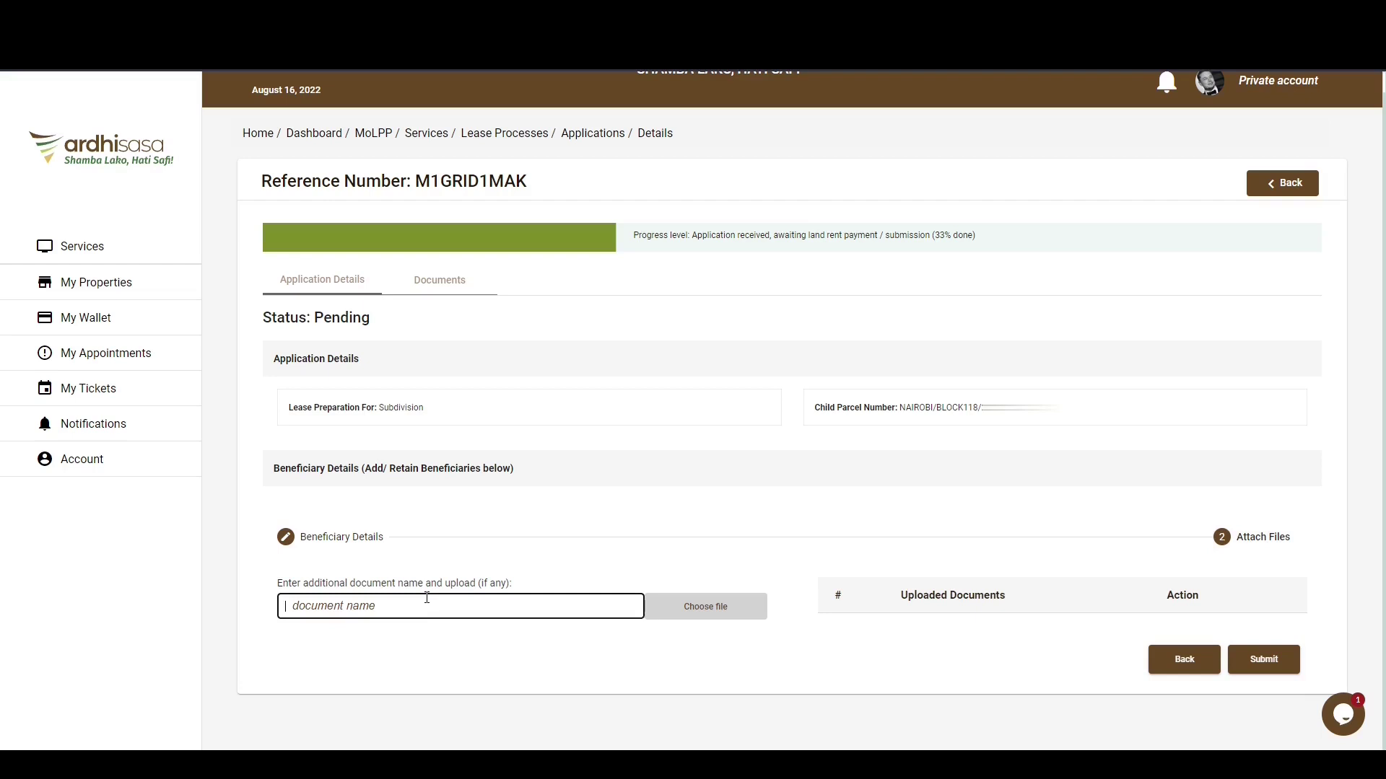
{"action": "left_click", "coordinate": [347, 639]}
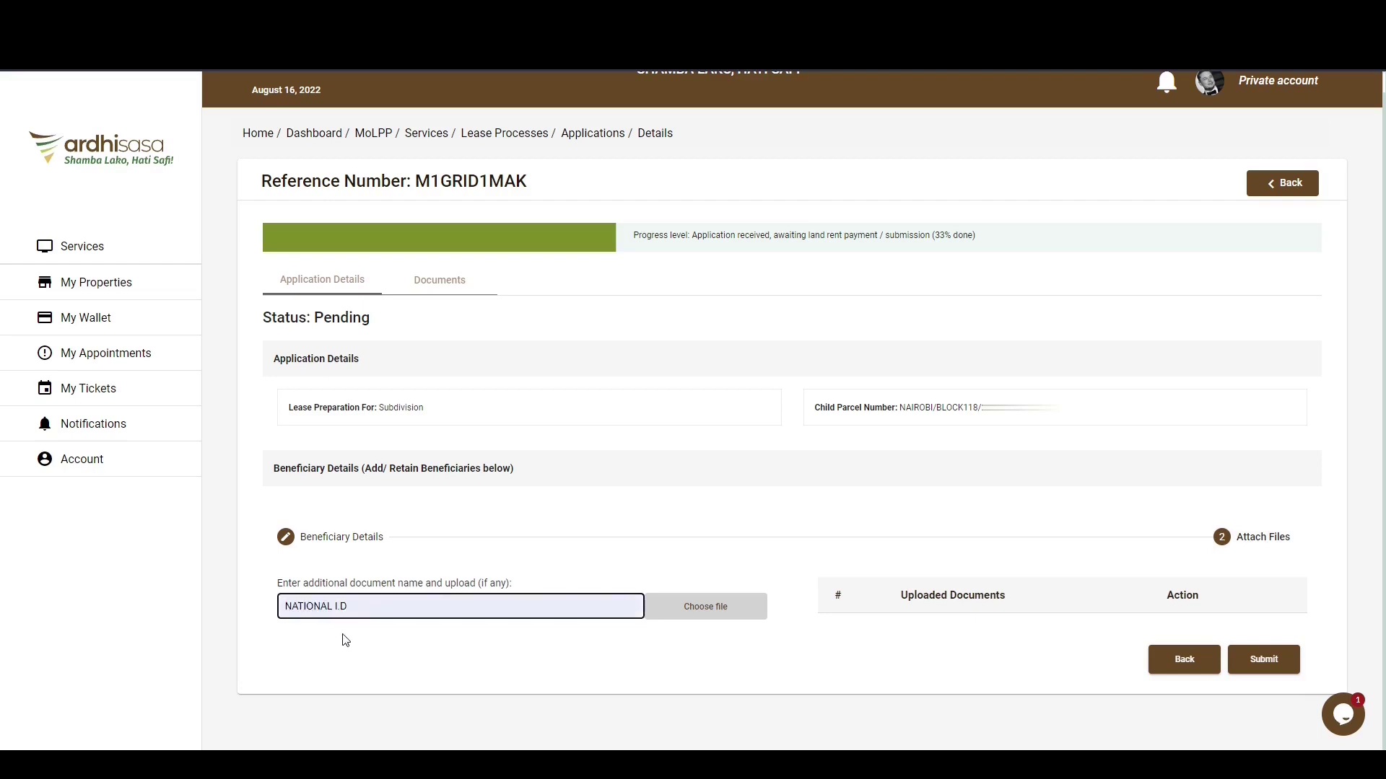
{"action": "left_click", "coordinate": [747, 618]}
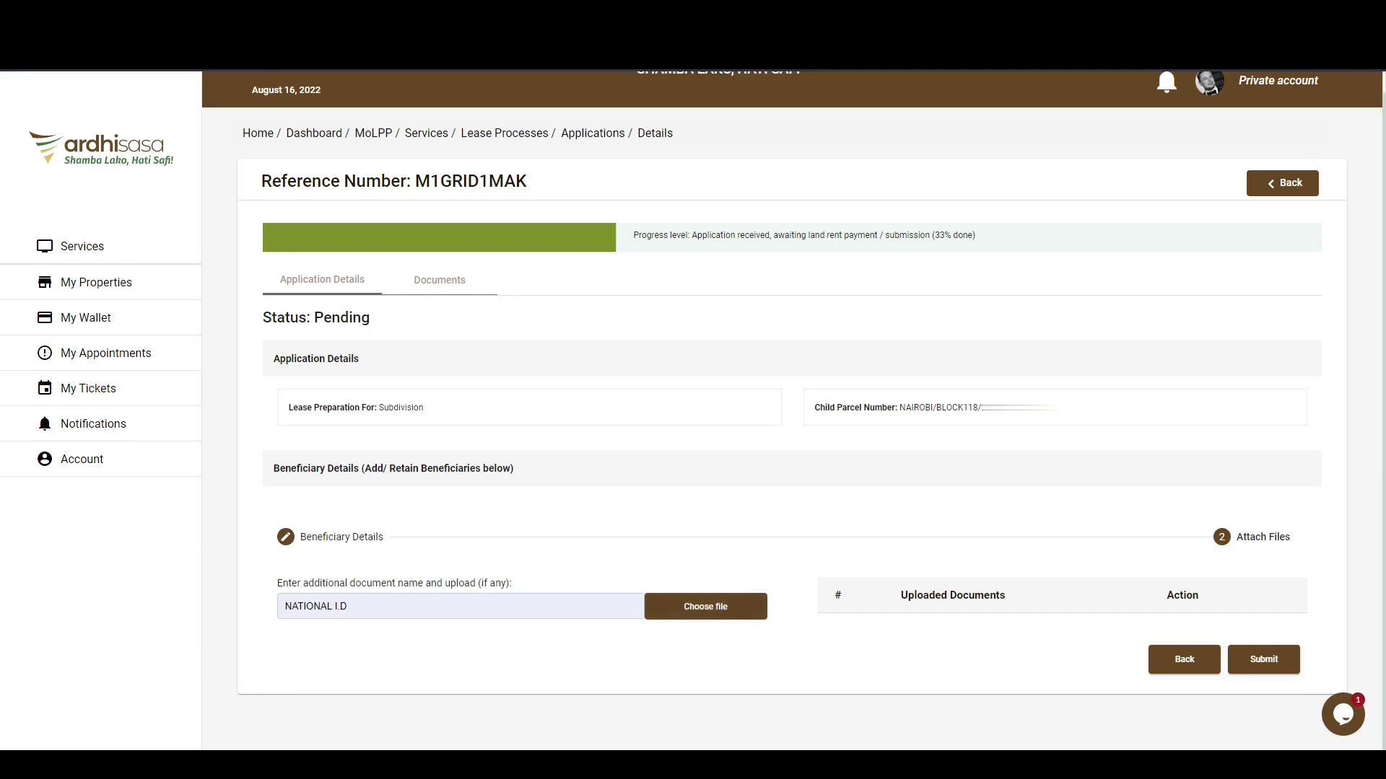
{"action": "double_click", "coordinate": [555, 387]}
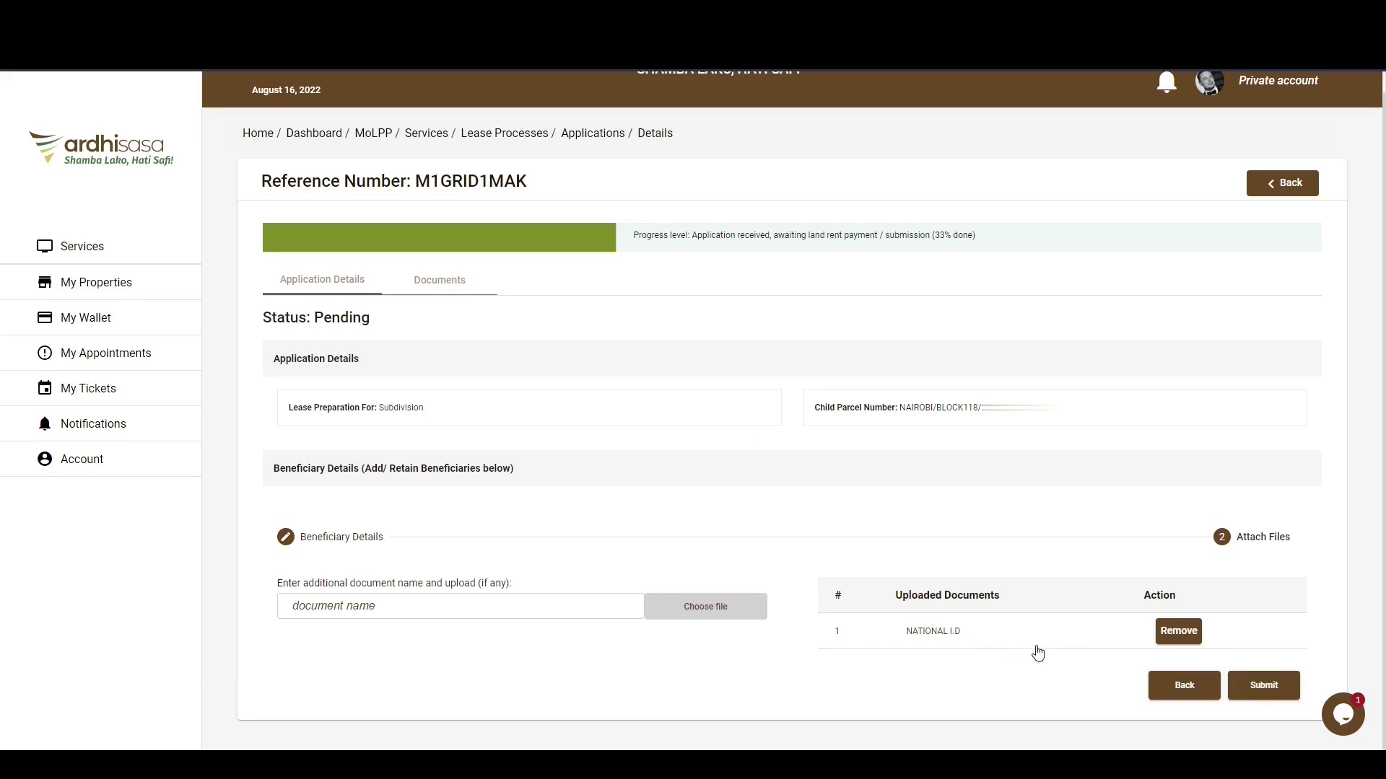
{"action": "left_click", "coordinate": [1271, 695]}
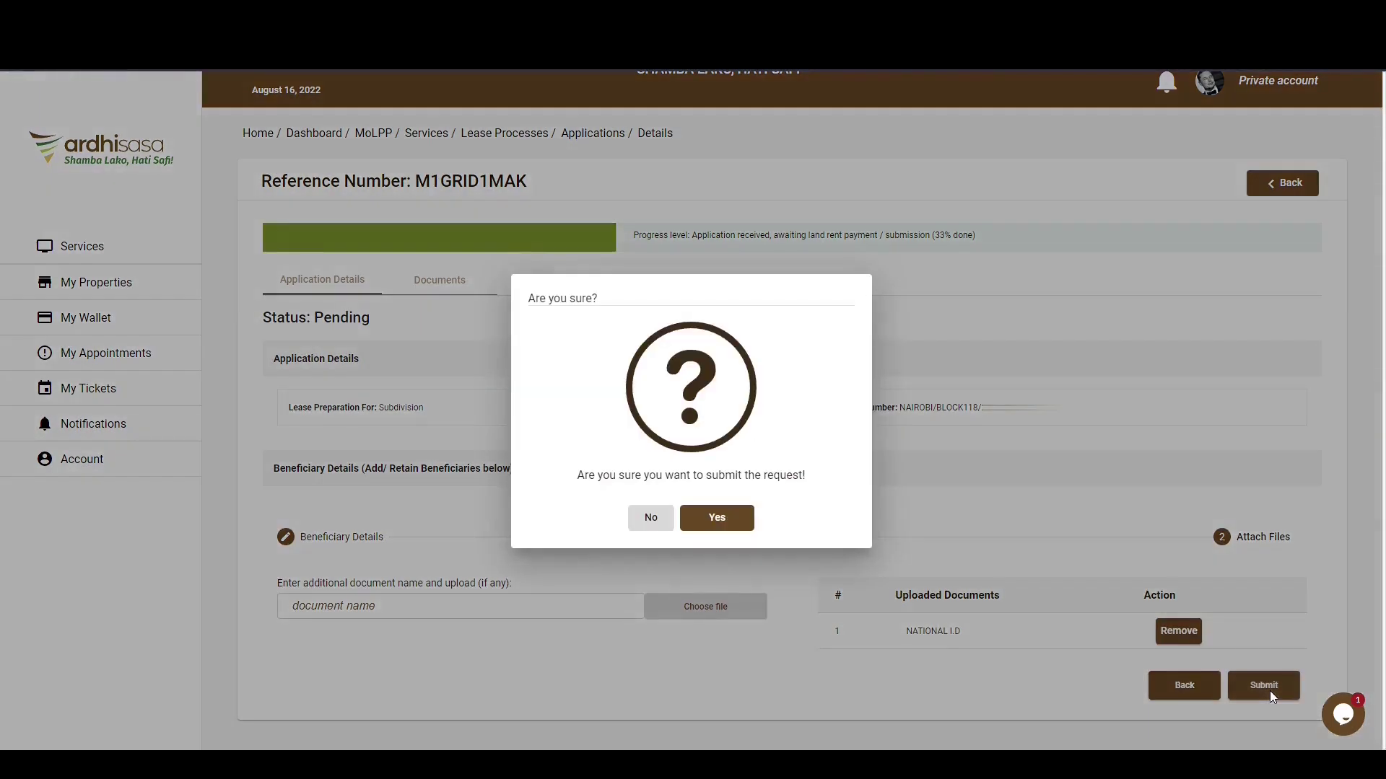
{"action": "left_click", "coordinate": [716, 518]}
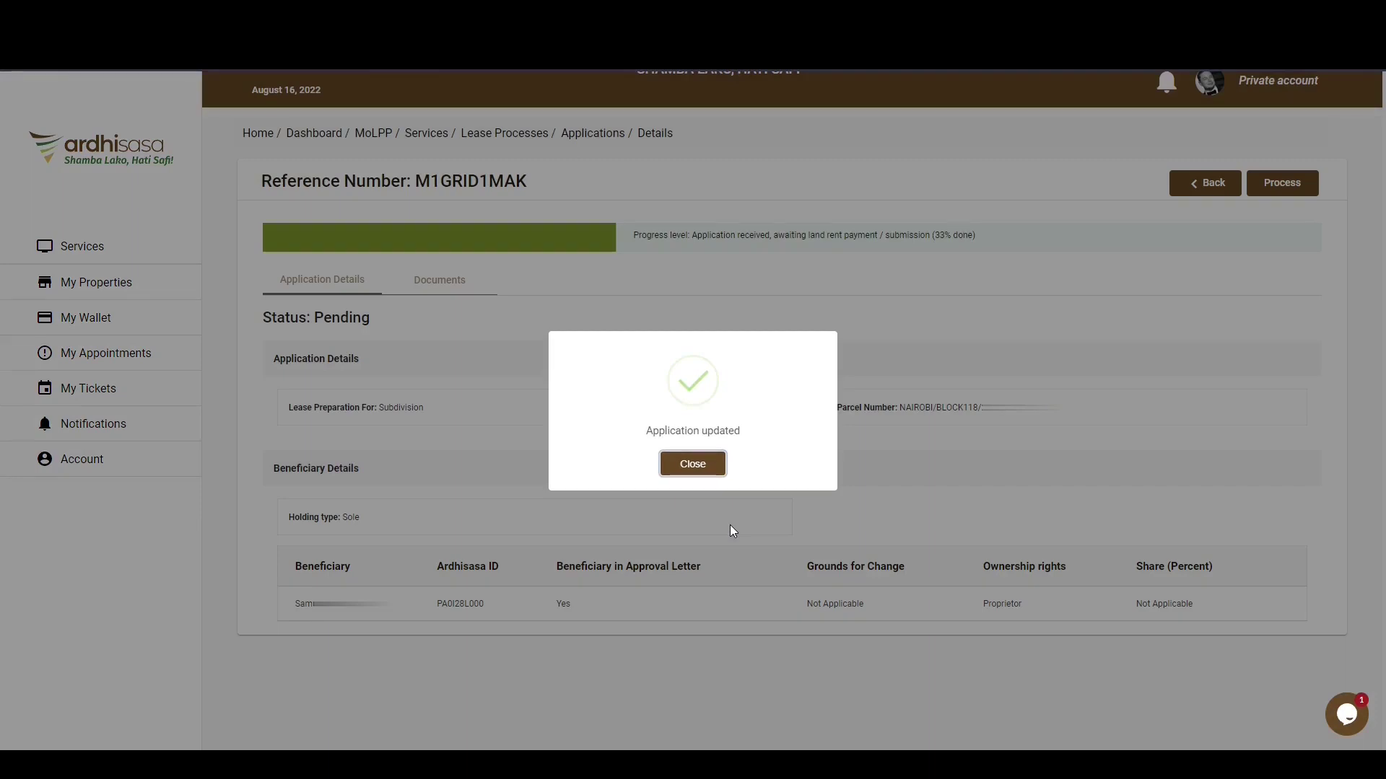
{"action": "left_click", "coordinate": [693, 464]}
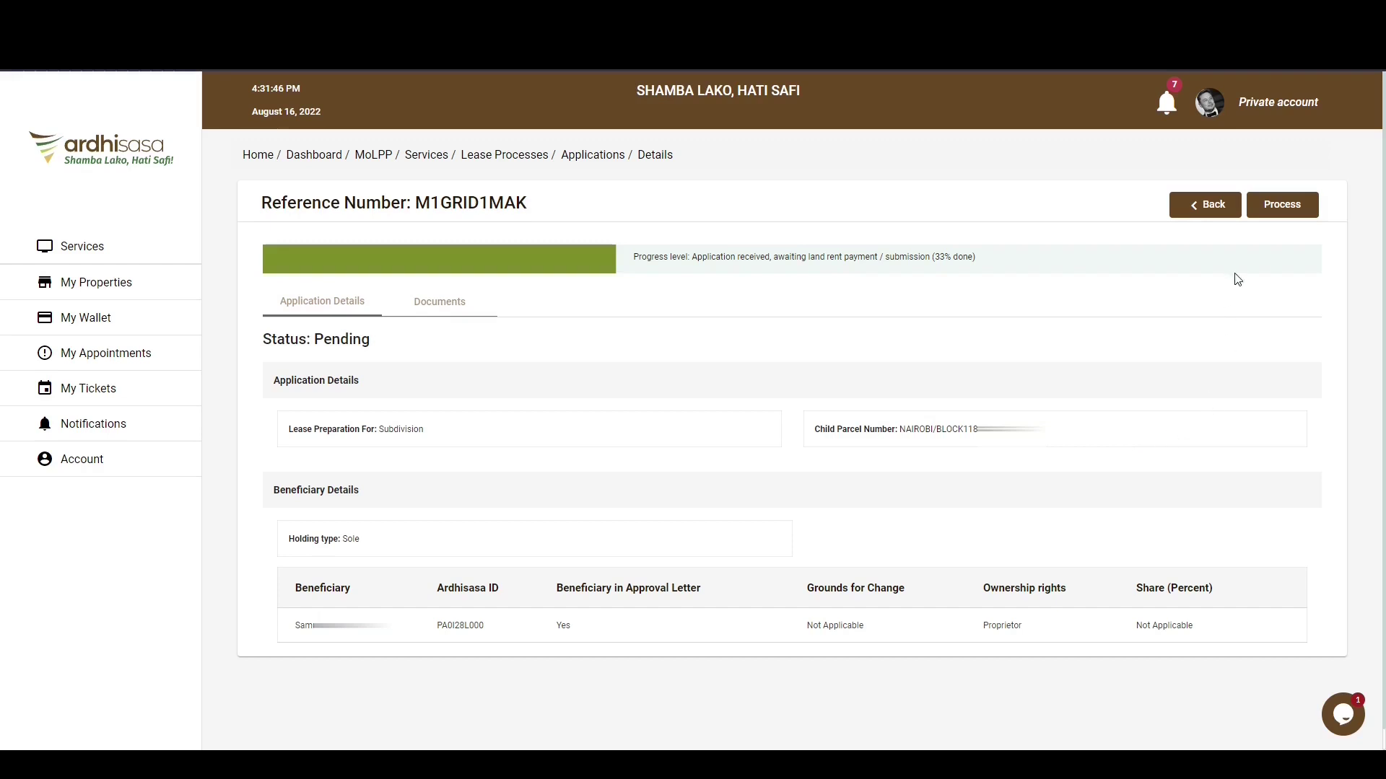
{"action": "left_click", "coordinate": [1307, 206]}
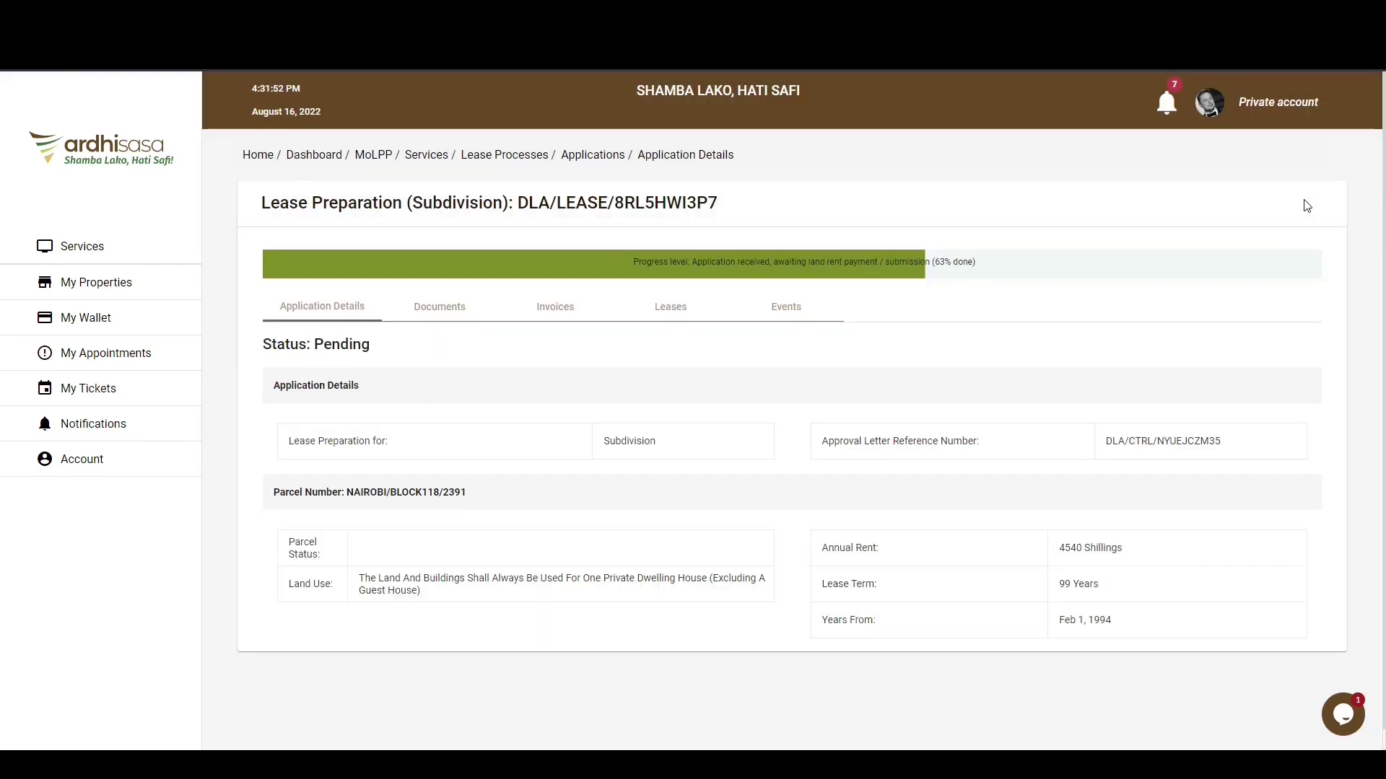
{"action": "left_click", "coordinate": [677, 316]}
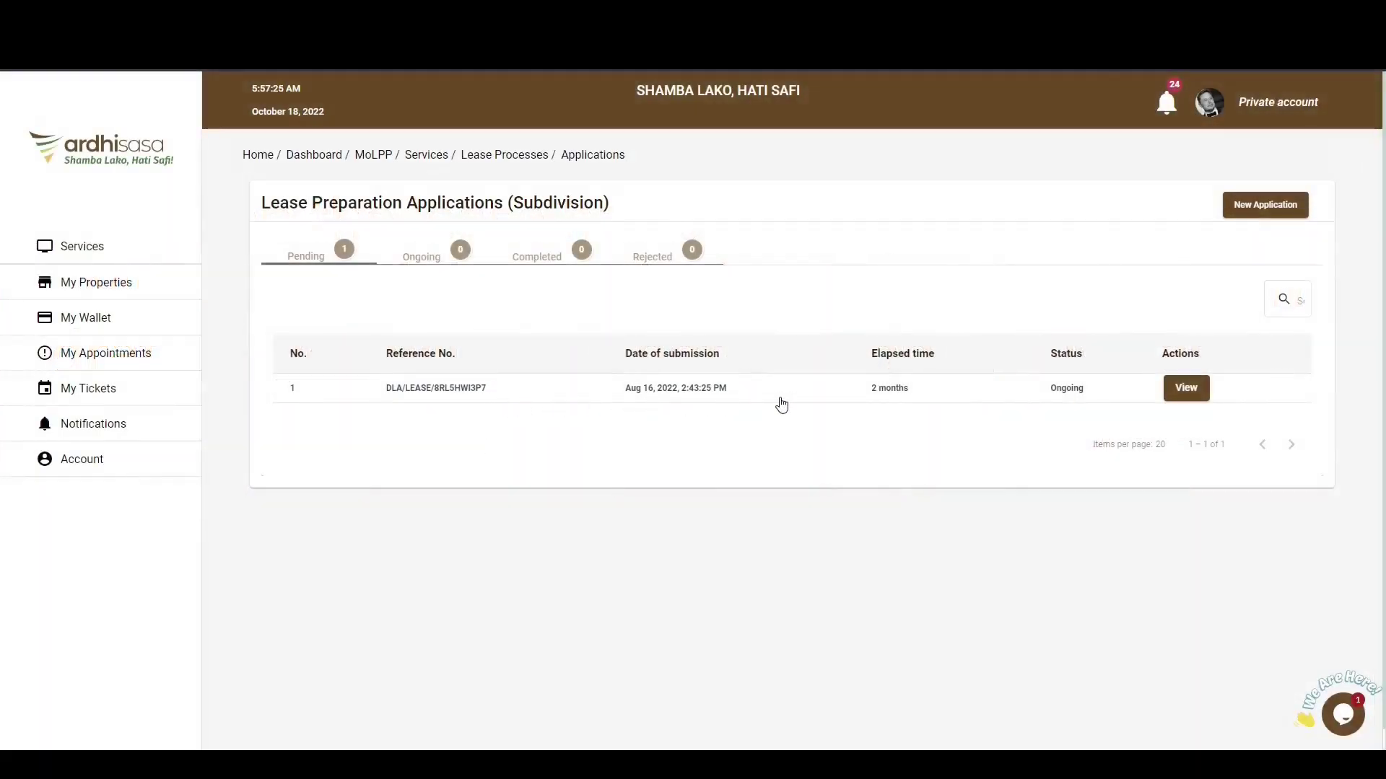
{"action": "left_click", "coordinate": [1187, 390]}
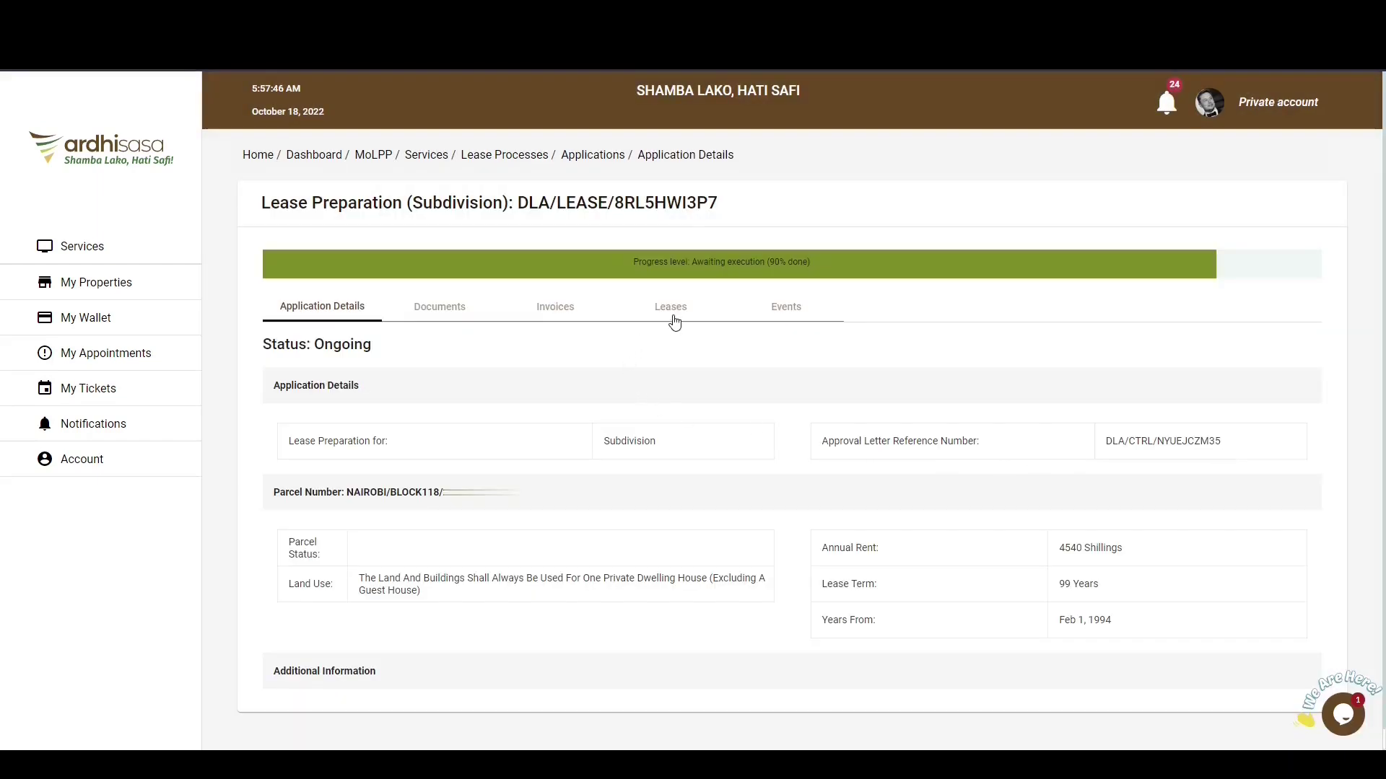
{"action": "left_click", "coordinate": [674, 320]}
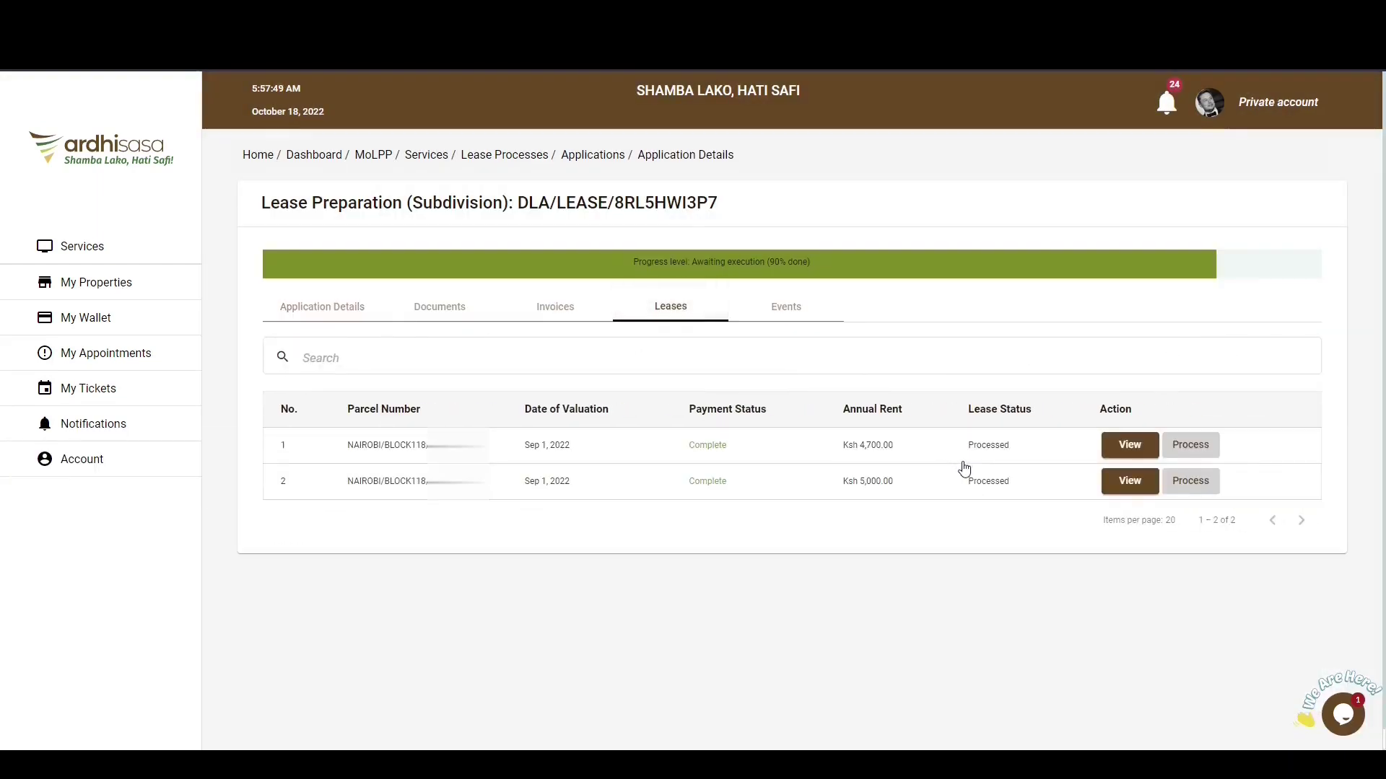
{"action": "left_click", "coordinate": [1130, 445]}
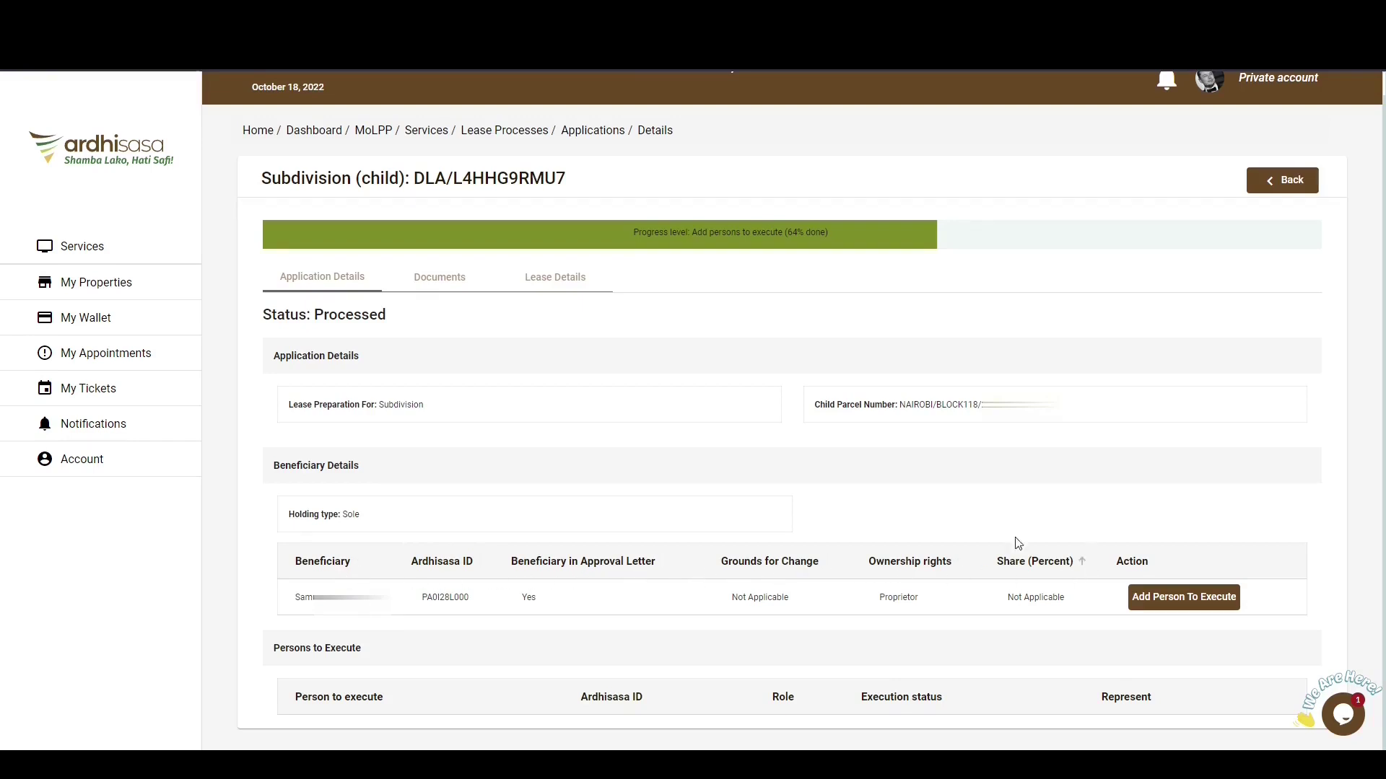
{"action": "left_click", "coordinate": [1200, 606]}
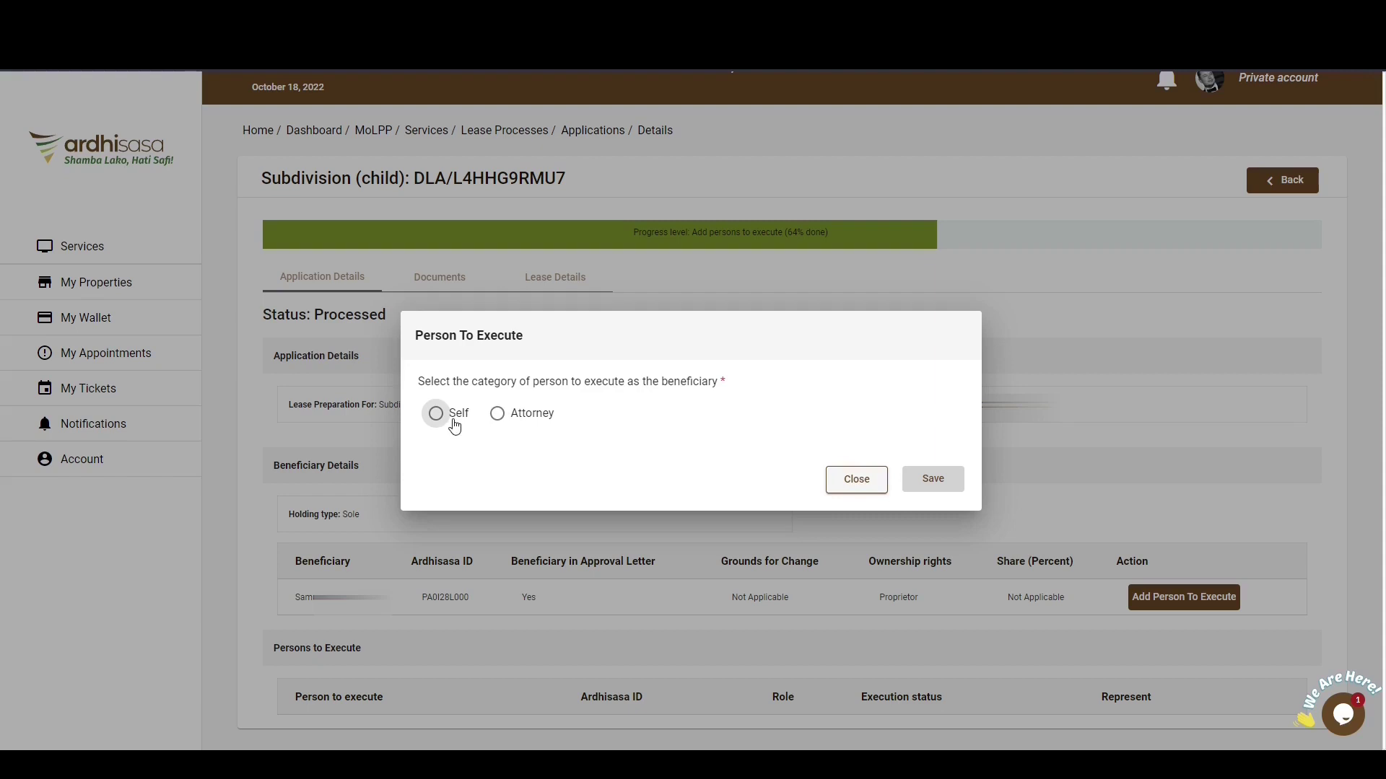
Set Self as the beneficiary's person-to-execute category instead of Attorney, and save
{"action": "left_click", "coordinate": [538, 413]}
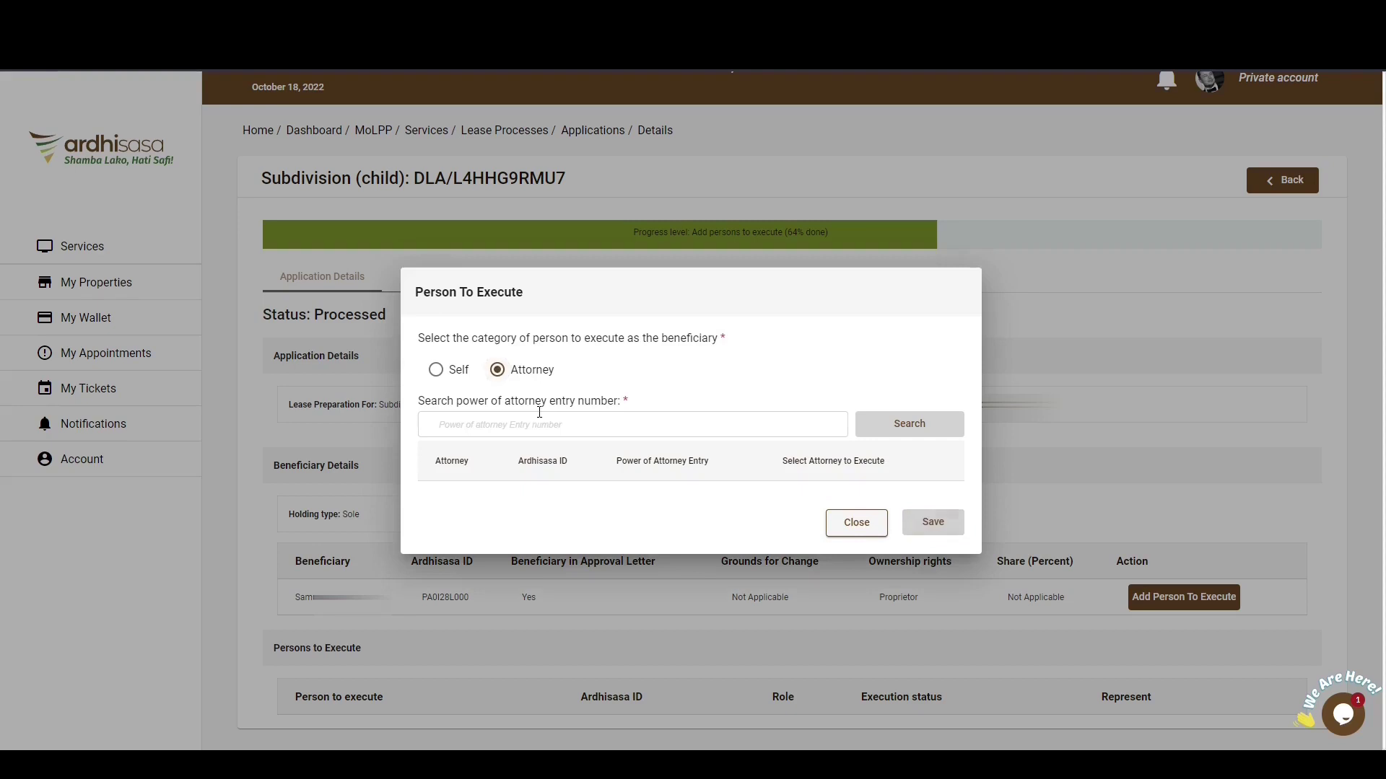
{"action": "left_click", "coordinate": [470, 422]}
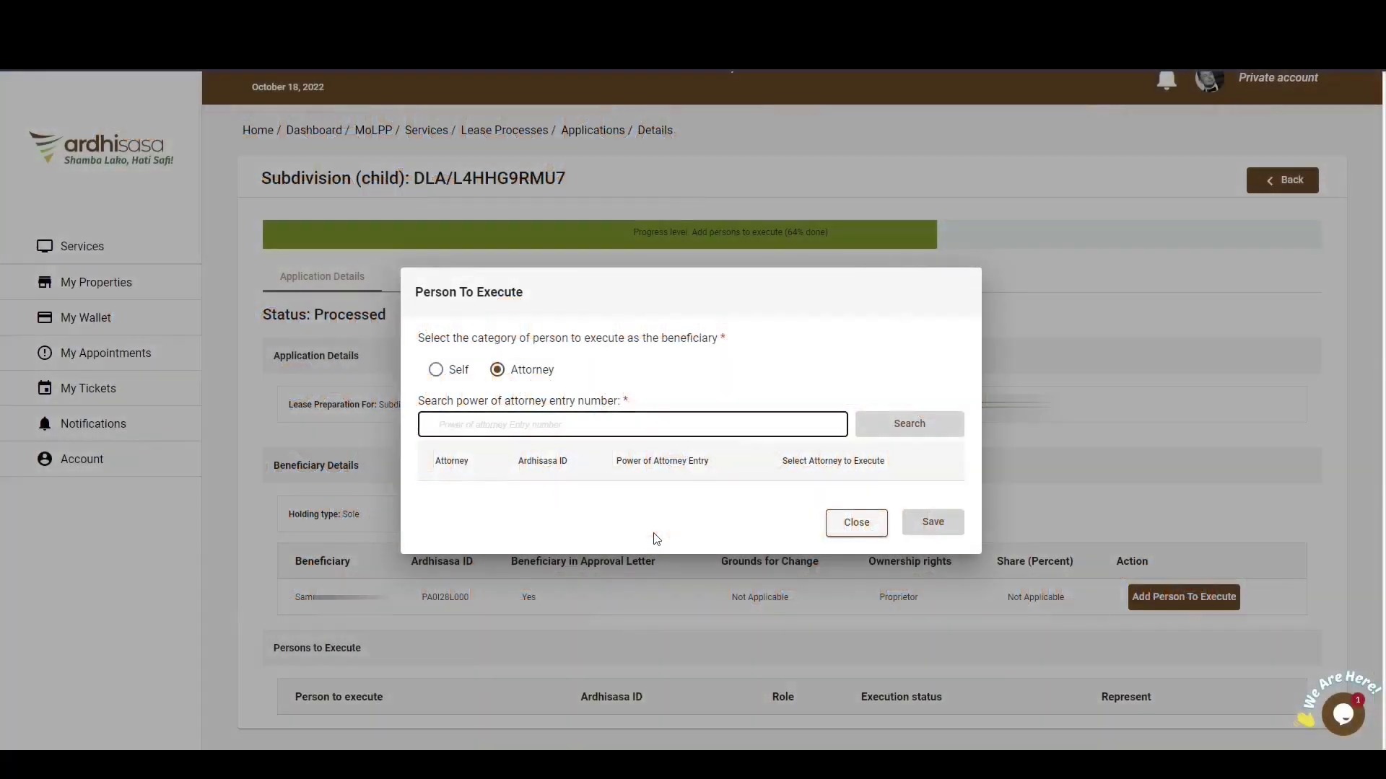
{"action": "left_click", "coordinate": [452, 378]}
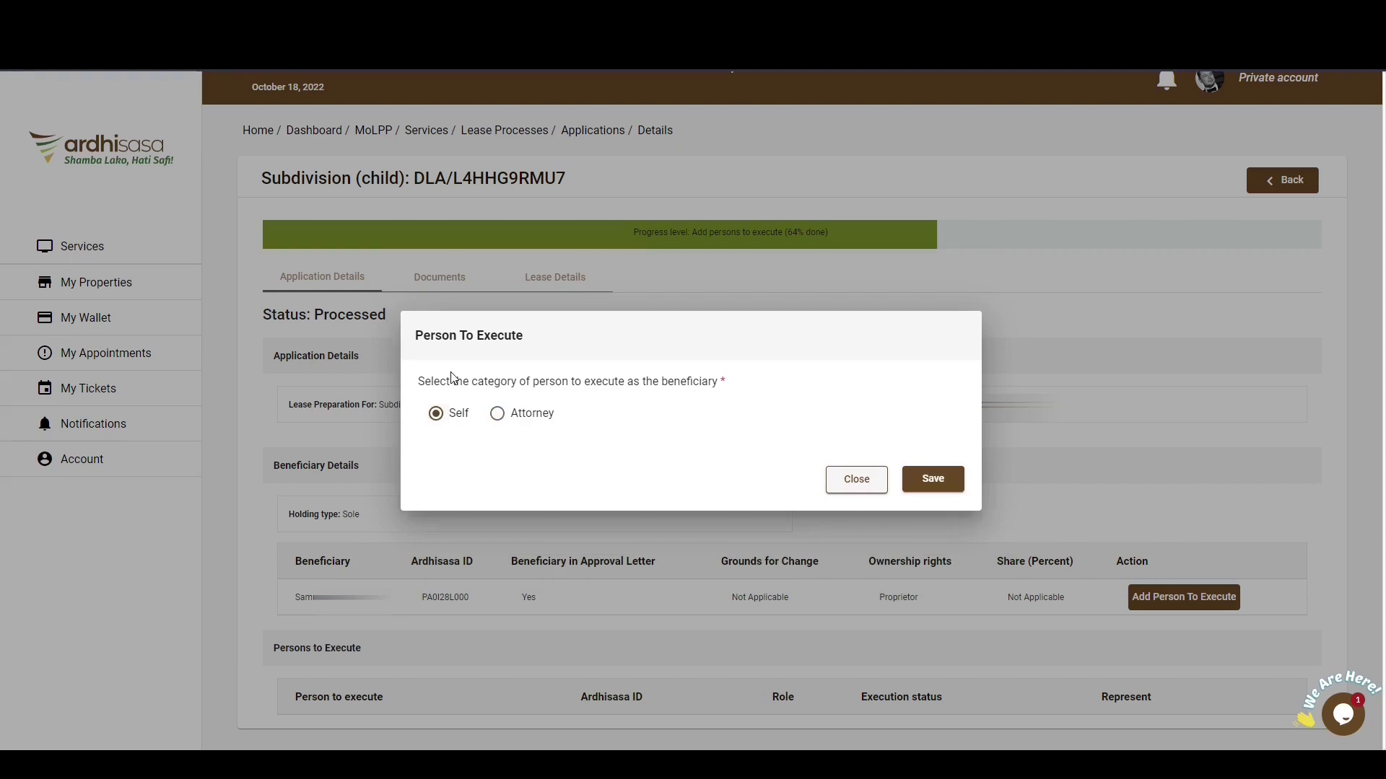
{"action": "left_click", "coordinate": [926, 484]}
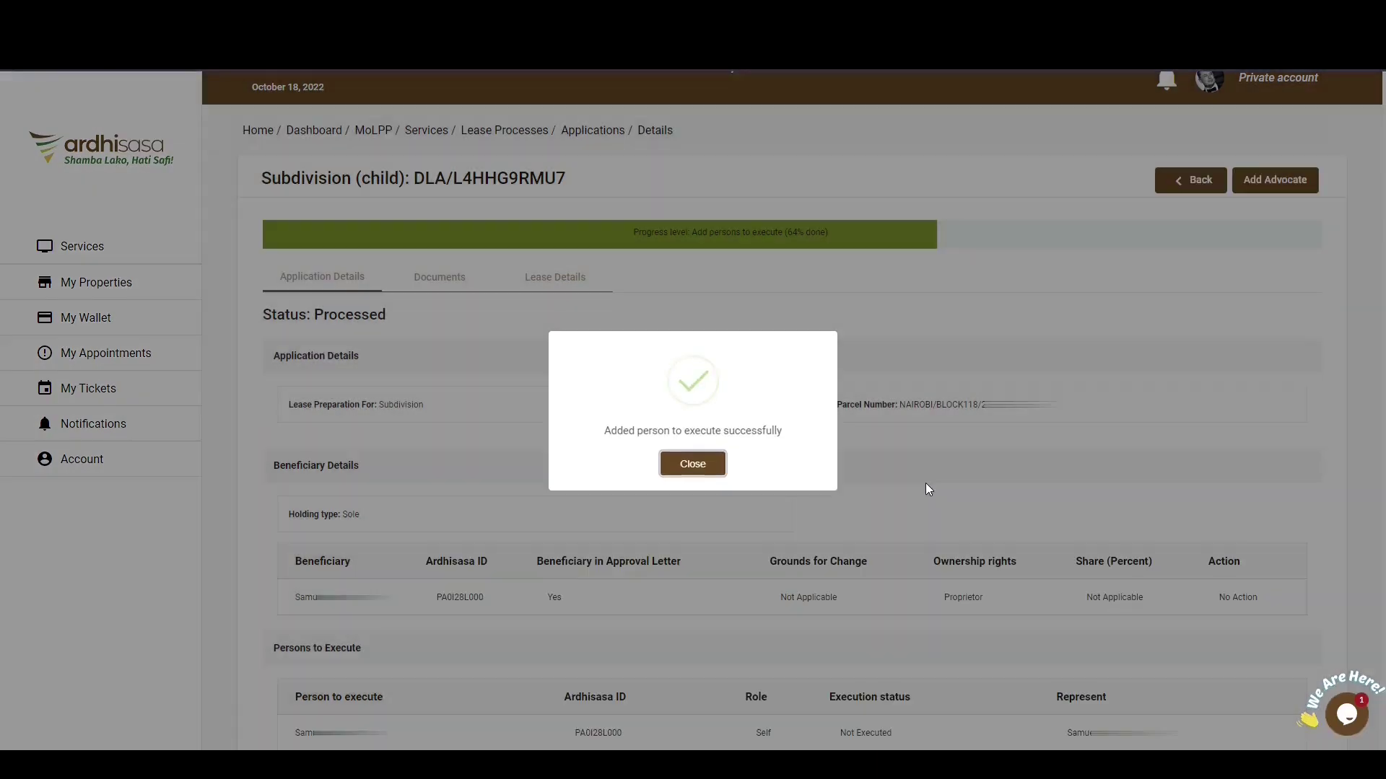
Dismiss the success message and start adding an advocate for the beneficiaries
{"action": "left_click", "coordinate": [692, 456]}
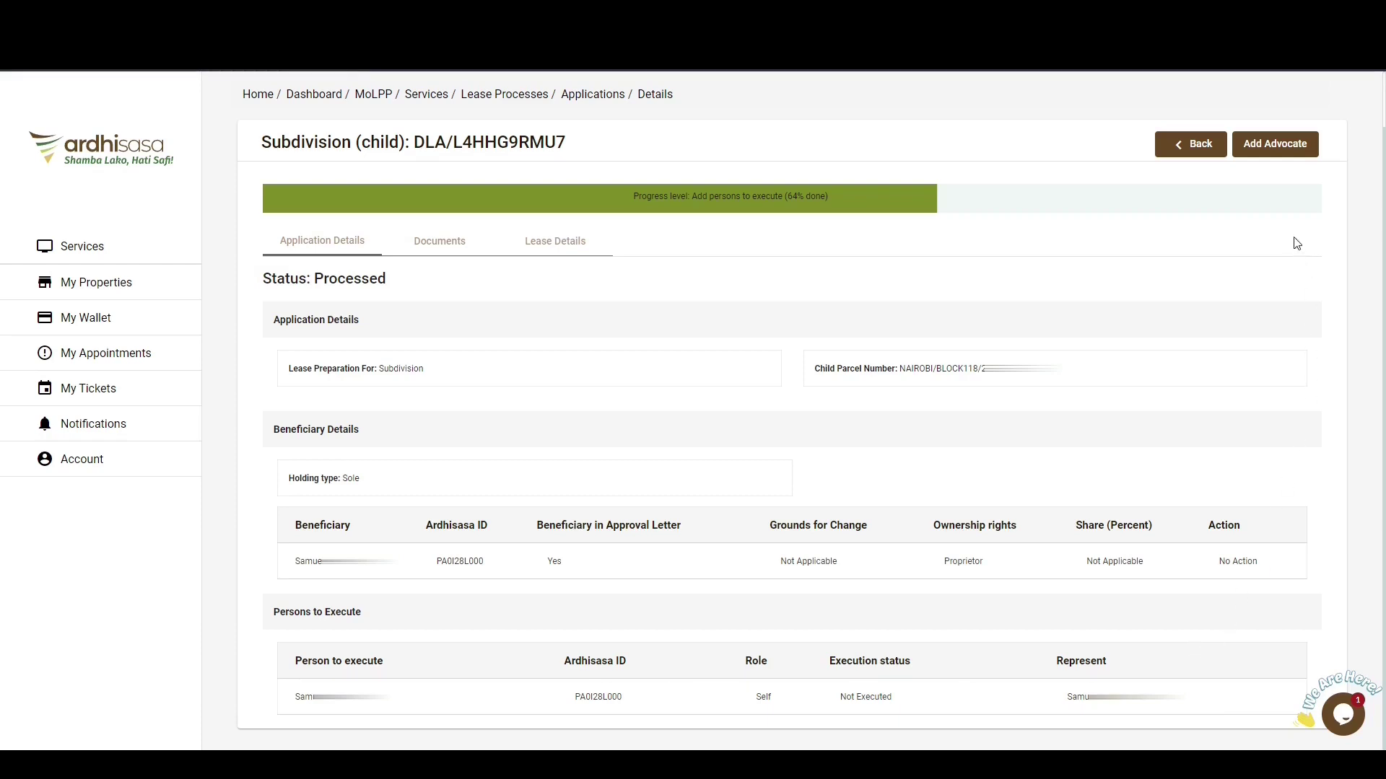
{"action": "left_click", "coordinate": [1292, 153]}
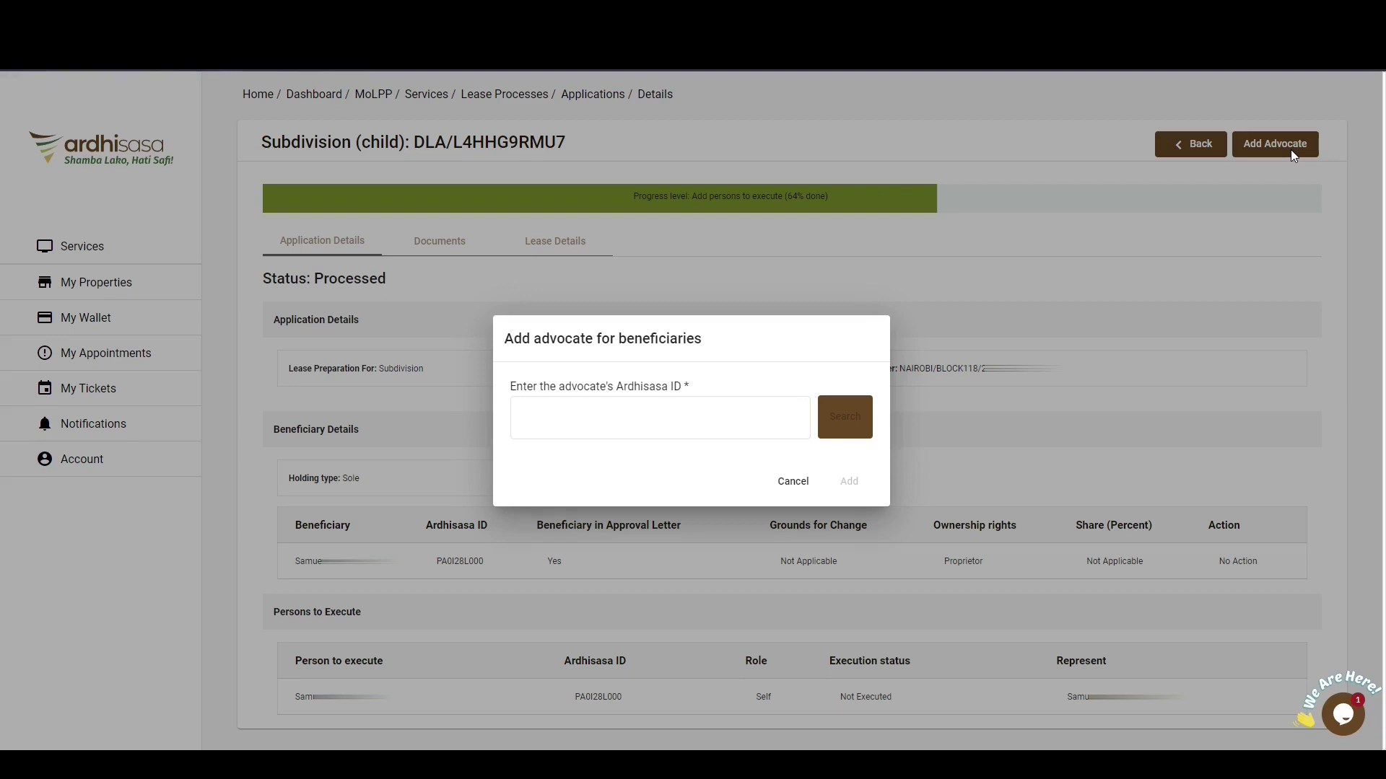
Paste the advocate's Ardhisasa ID, search for the advocate, and add them to the application
{"action": "left_click", "coordinate": [649, 414]}
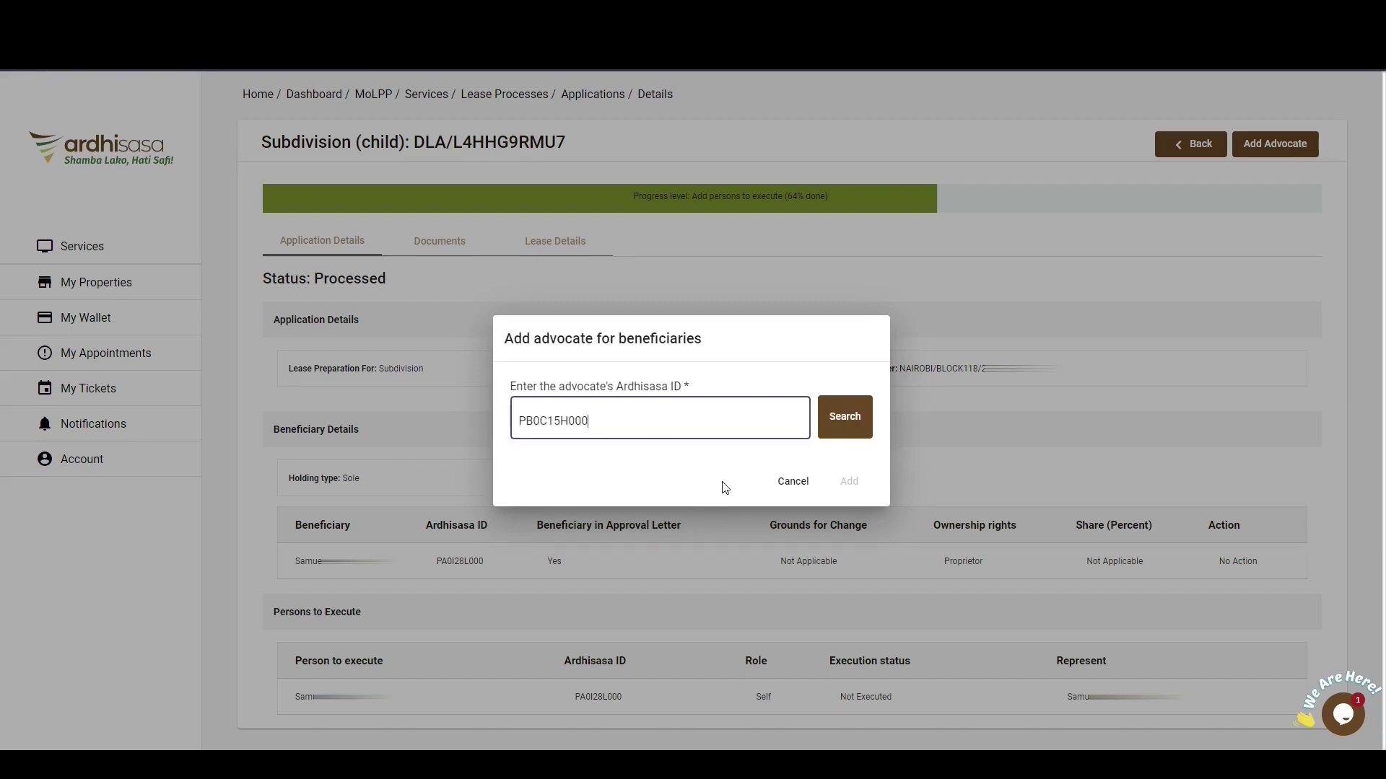
{"action": "left_click", "coordinate": [859, 431]}
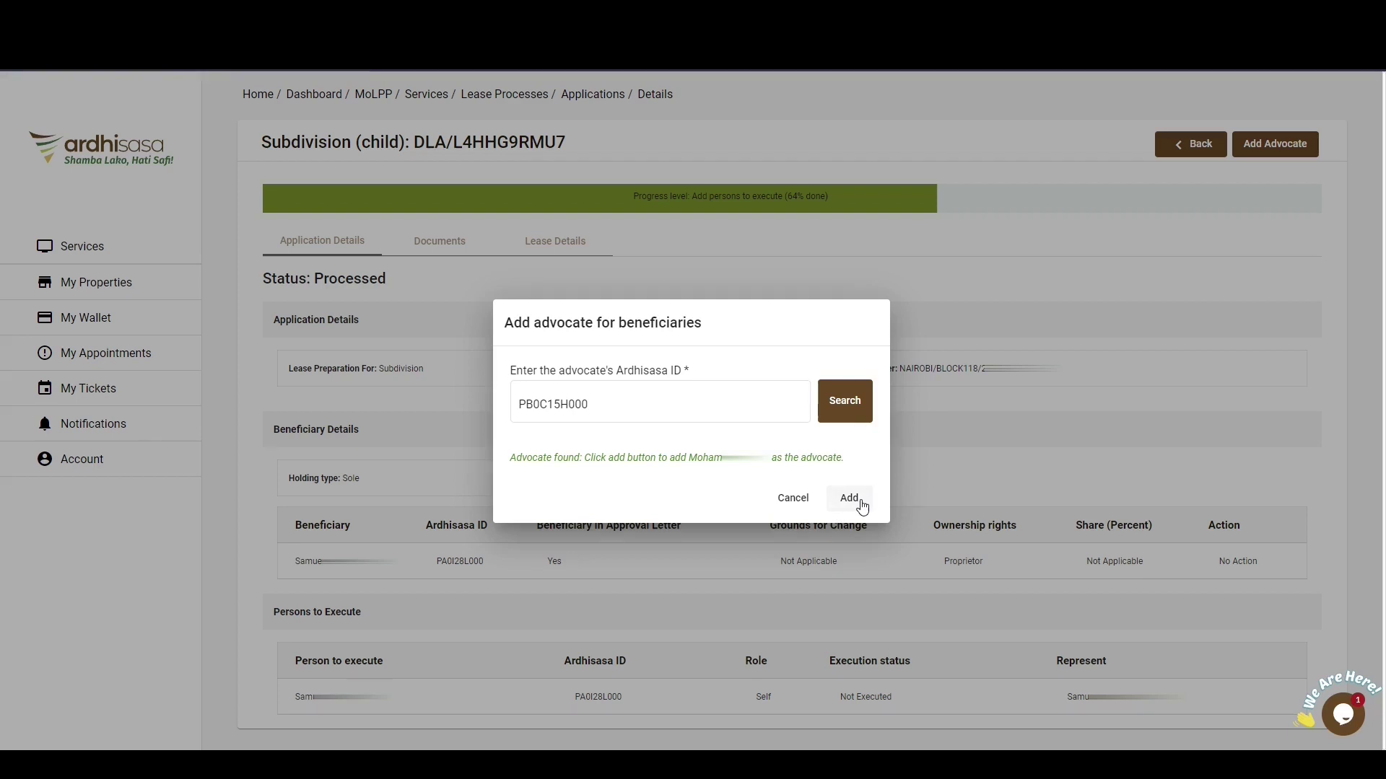
{"action": "left_click", "coordinate": [849, 498]}
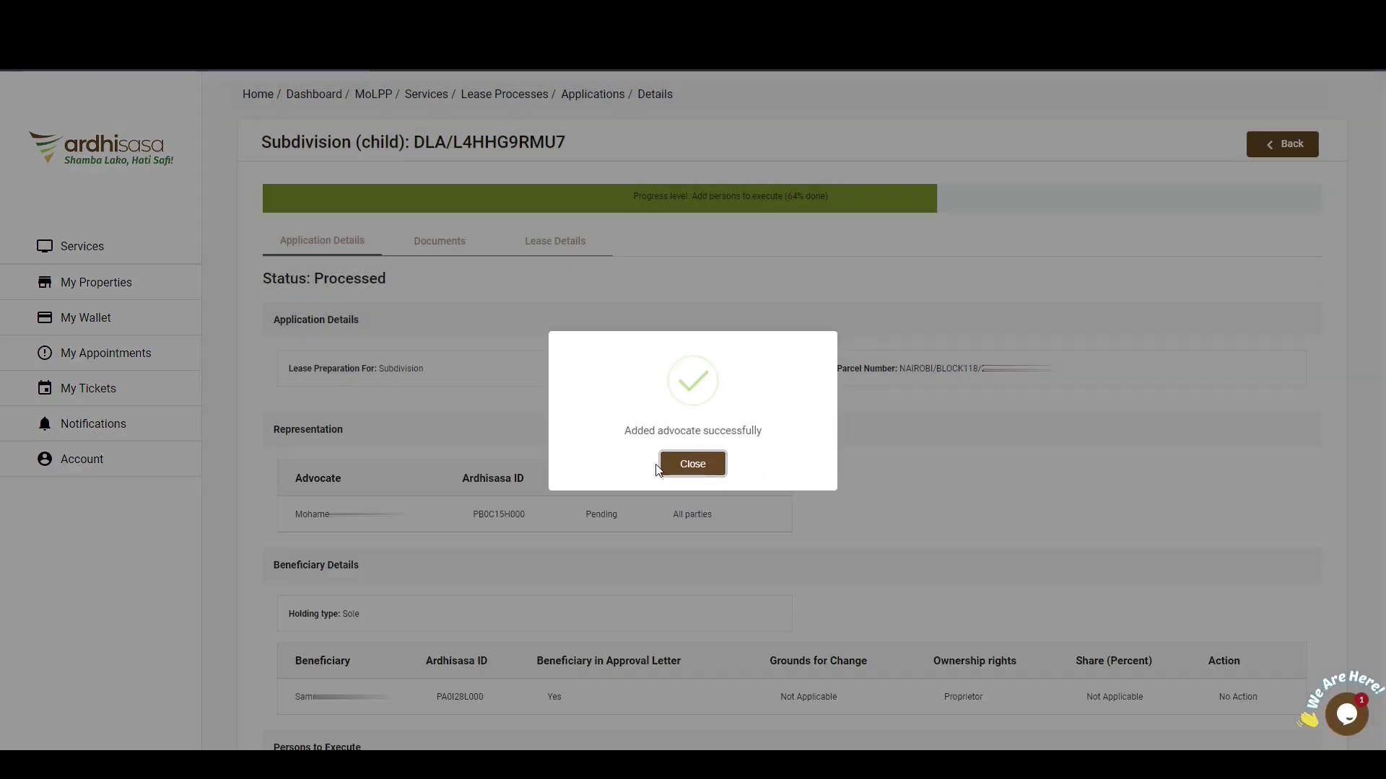
Dismiss the advocate-added confirmation and open the second lease's child application details
{"action": "left_click", "coordinate": [695, 465]}
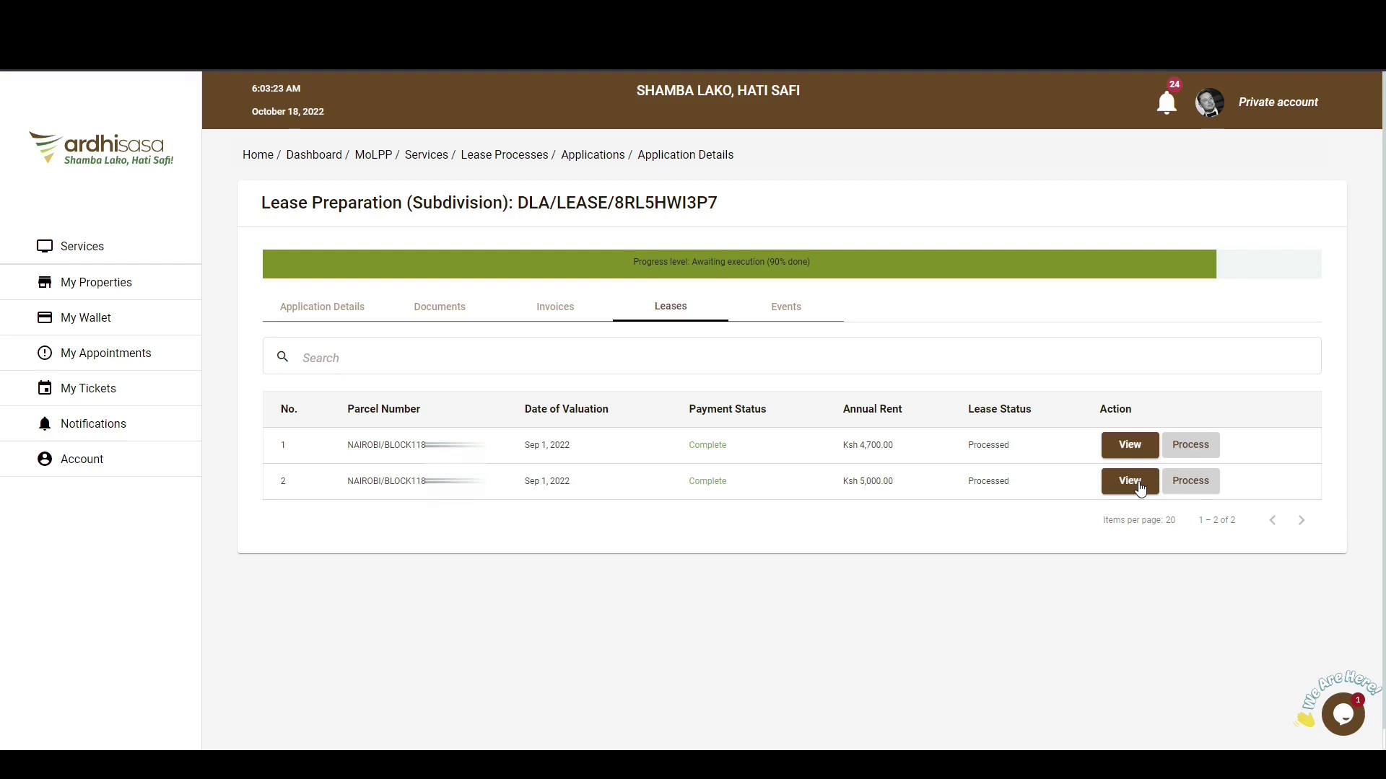
{"action": "left_click", "coordinate": [1129, 481]}
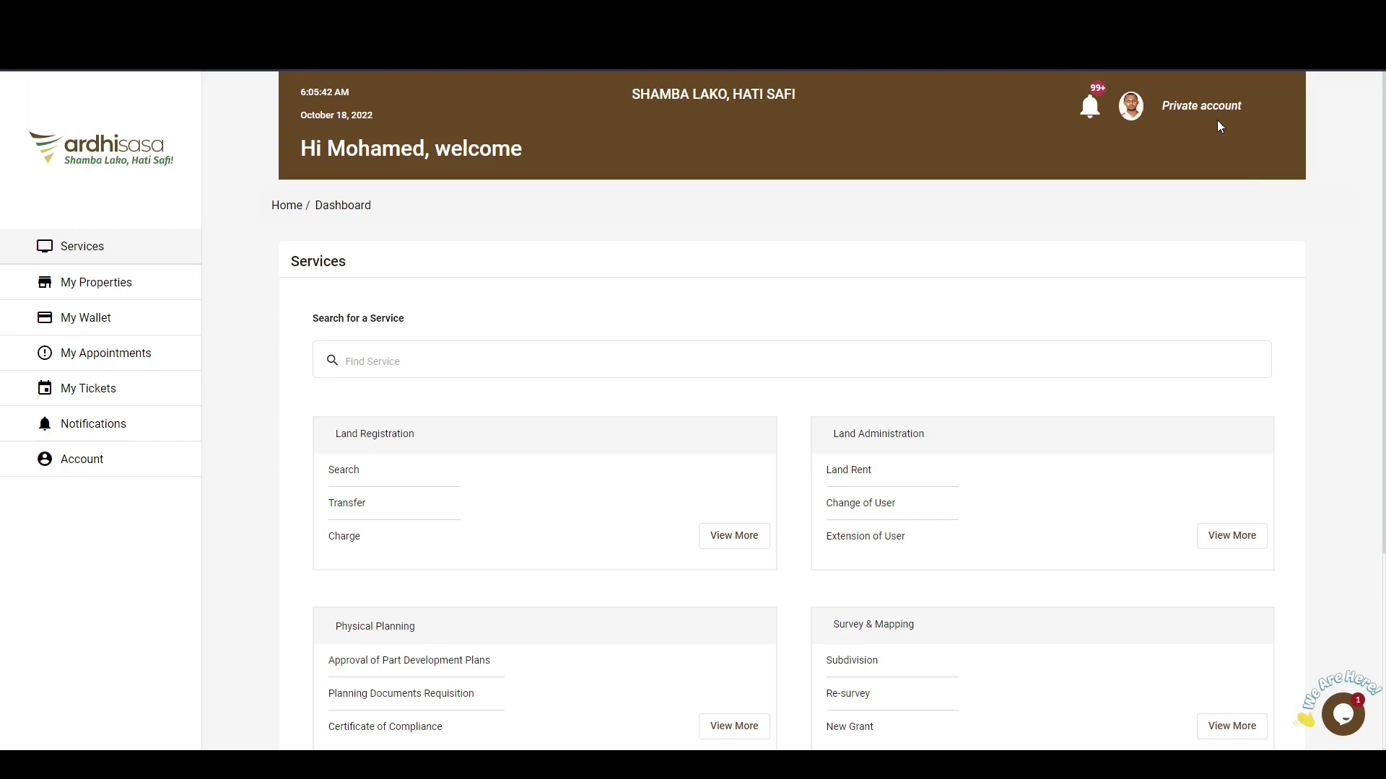
Switch to the Advocate account and list the Subdivision lease preparation applications
{"action": "left_click", "coordinate": [1133, 113]}
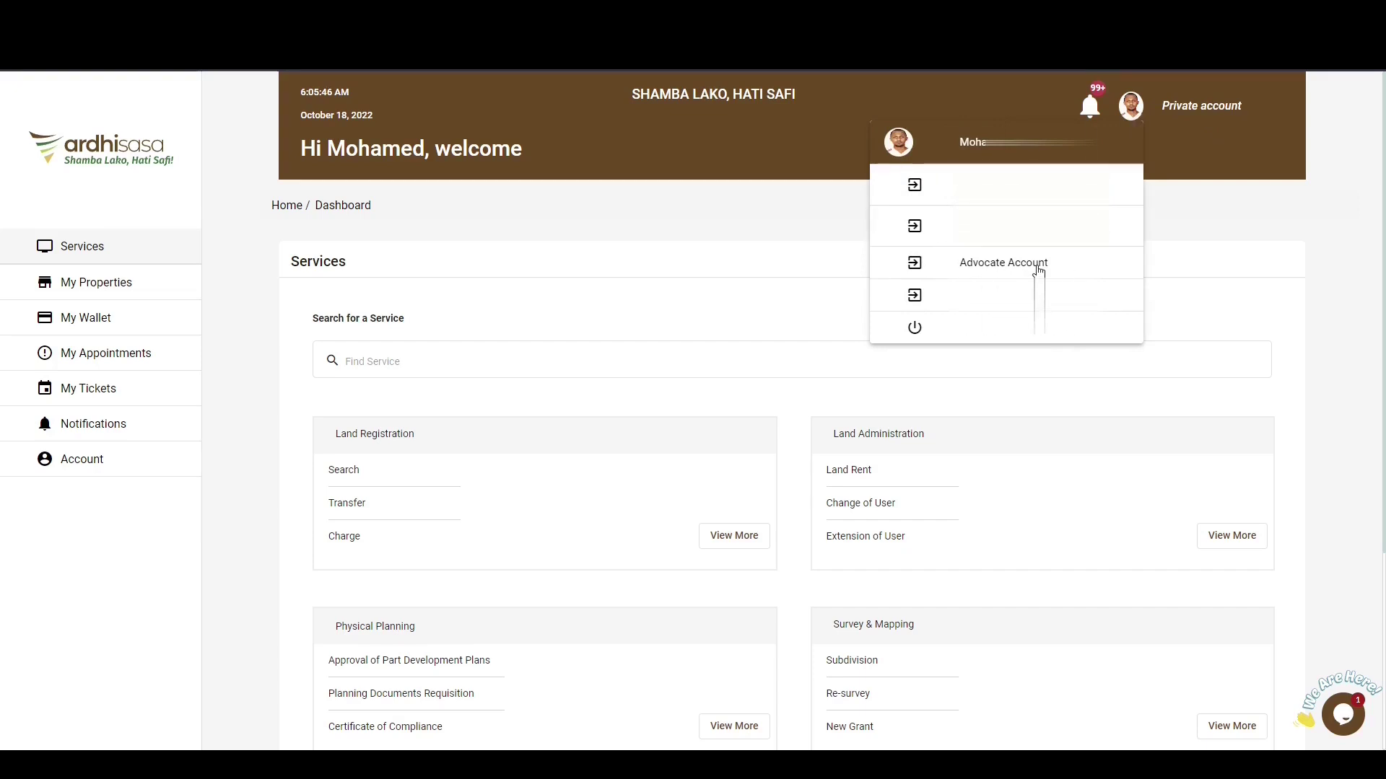
{"action": "left_click", "coordinate": [1038, 267]}
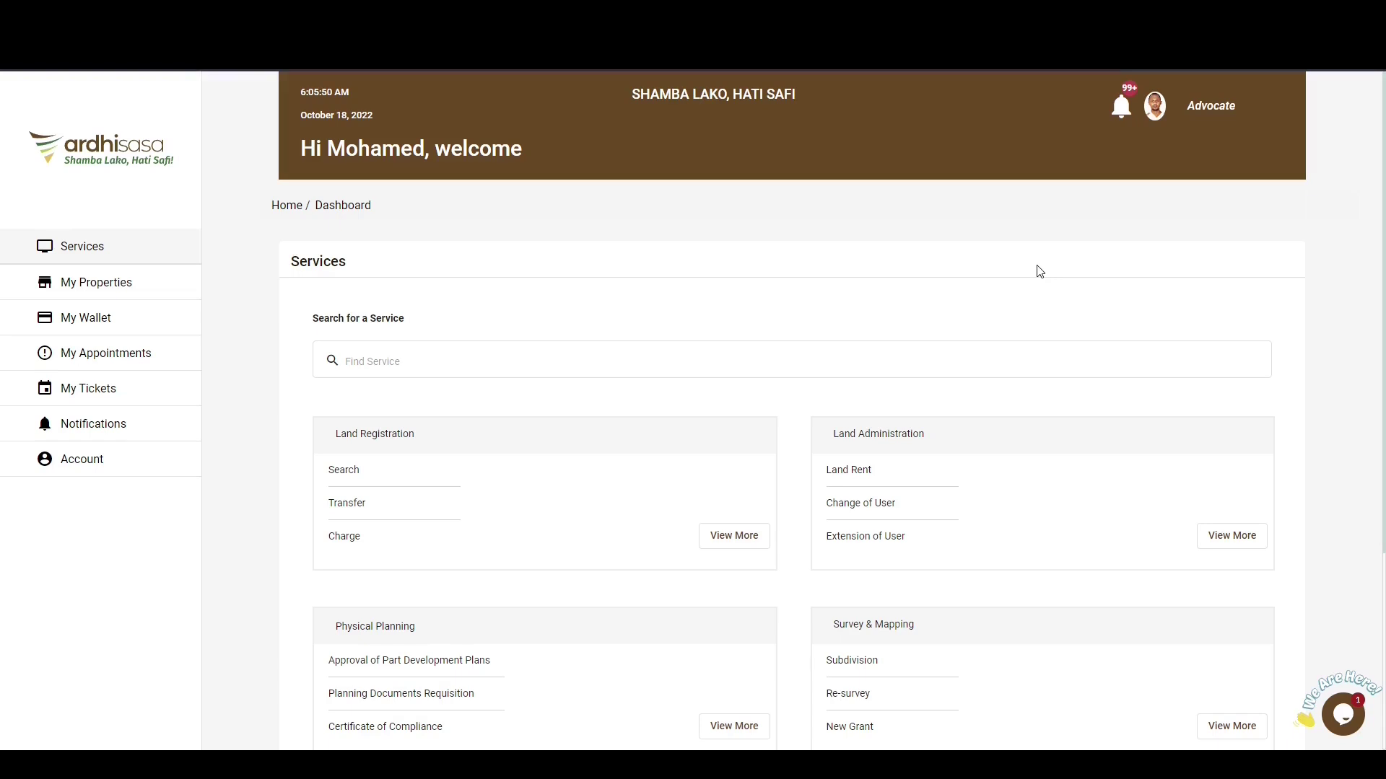
{"action": "left_click", "coordinate": [1230, 535]}
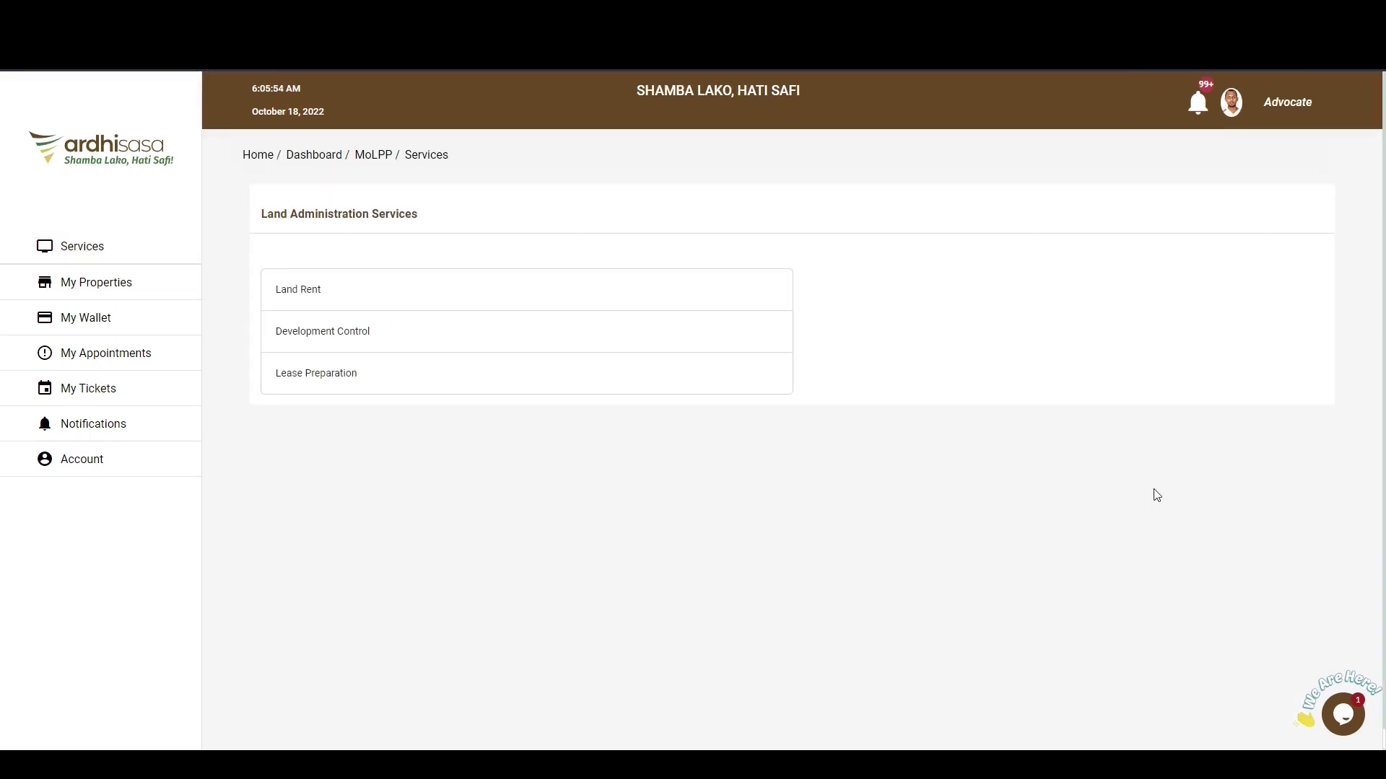
{"action": "left_click", "coordinate": [325, 376]}
{"action": "left_click", "coordinate": [303, 547]}
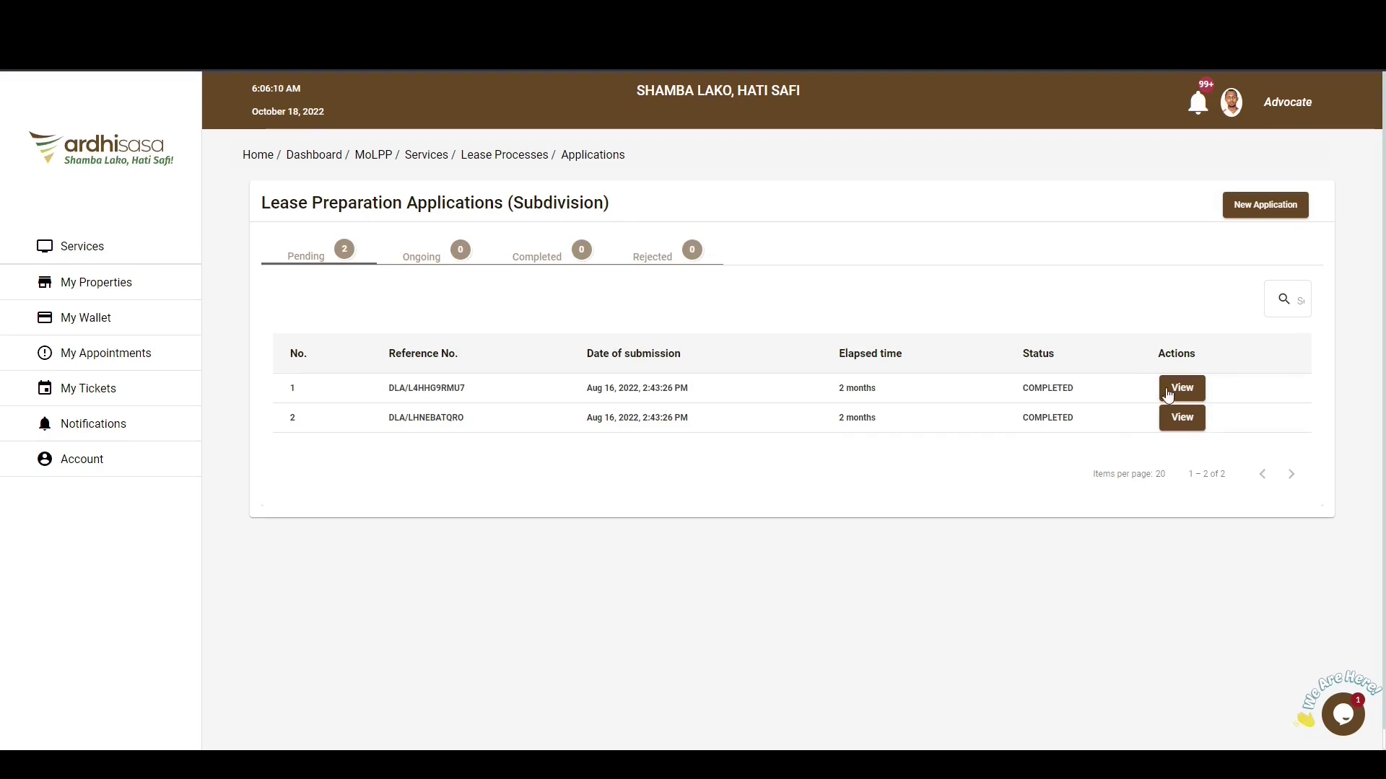
Open the first pending application and accept representing its beneficiaries as advocate
{"action": "left_click", "coordinate": [1191, 390]}
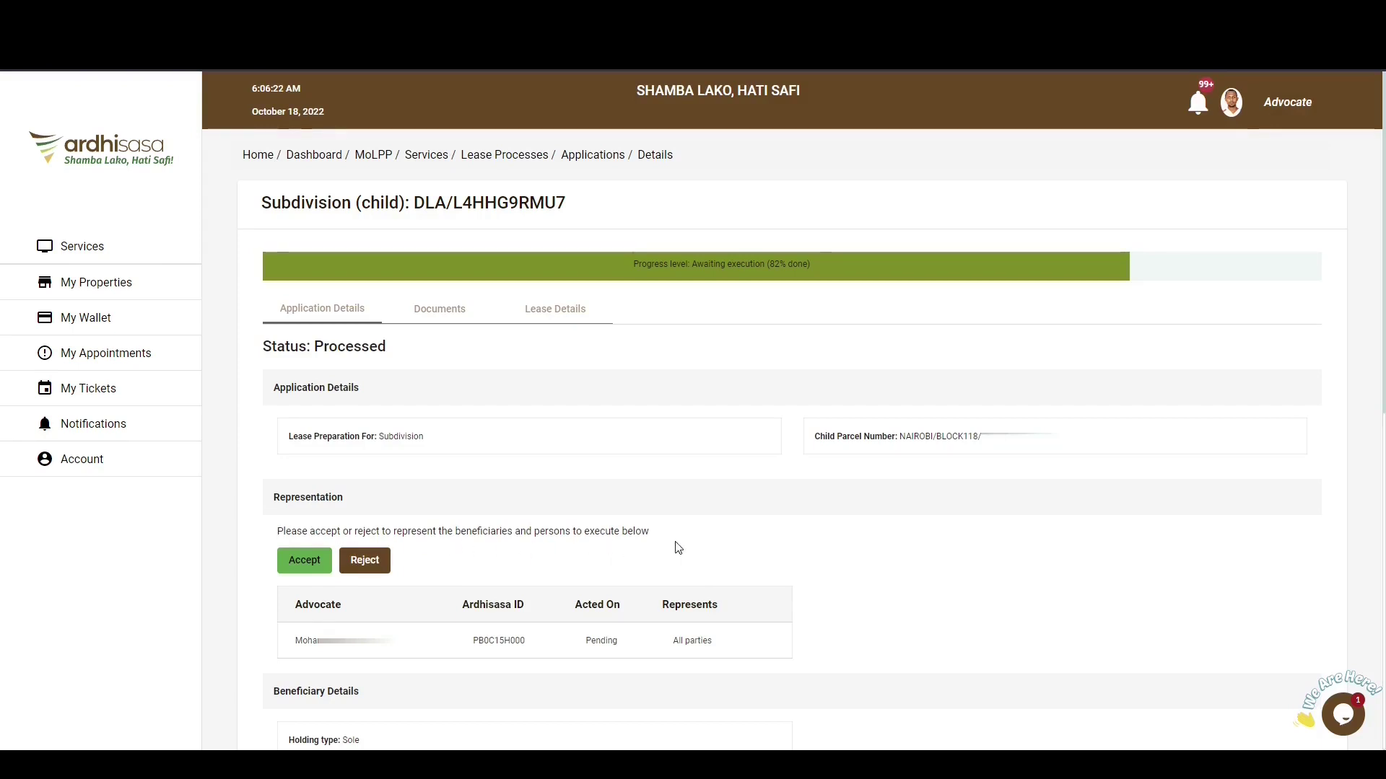
{"action": "left_click", "coordinate": [309, 565]}
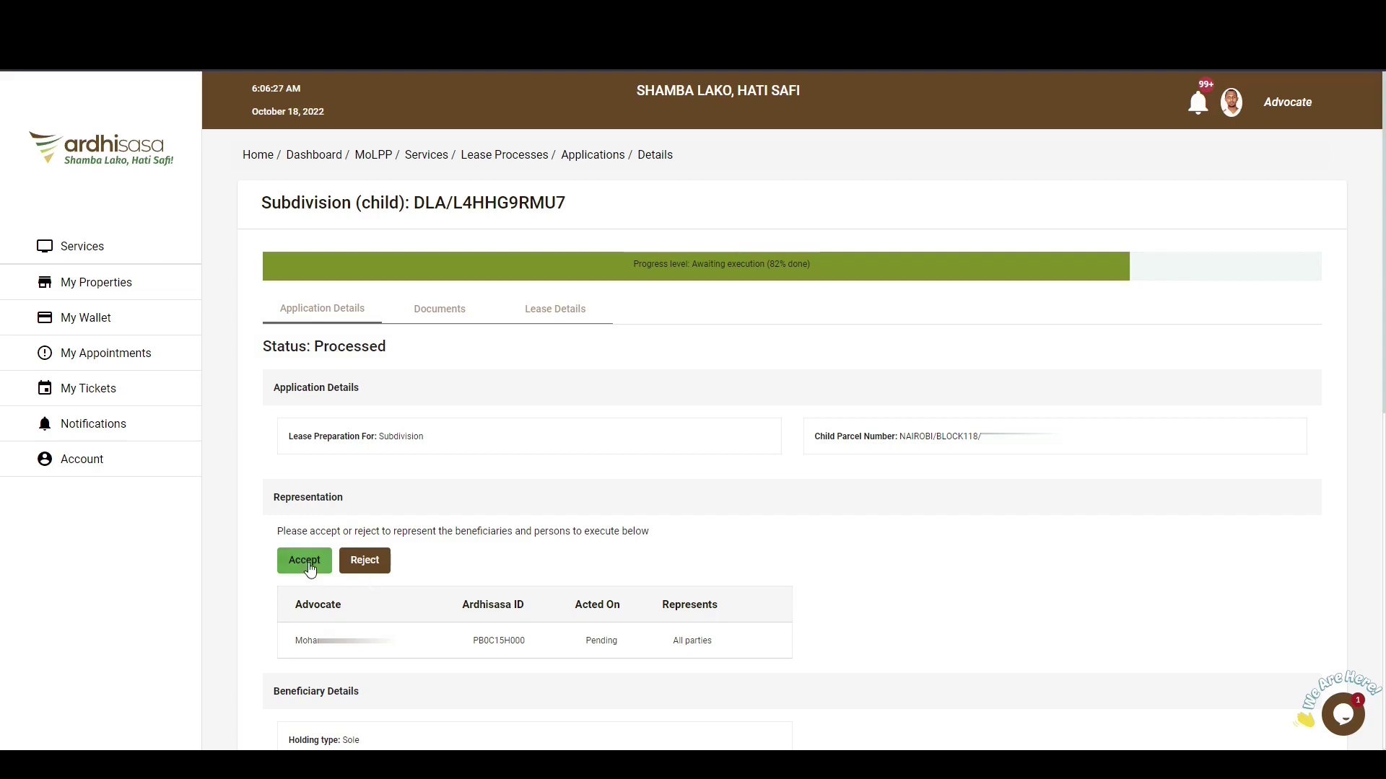
{"action": "left_click", "coordinate": [310, 568]}
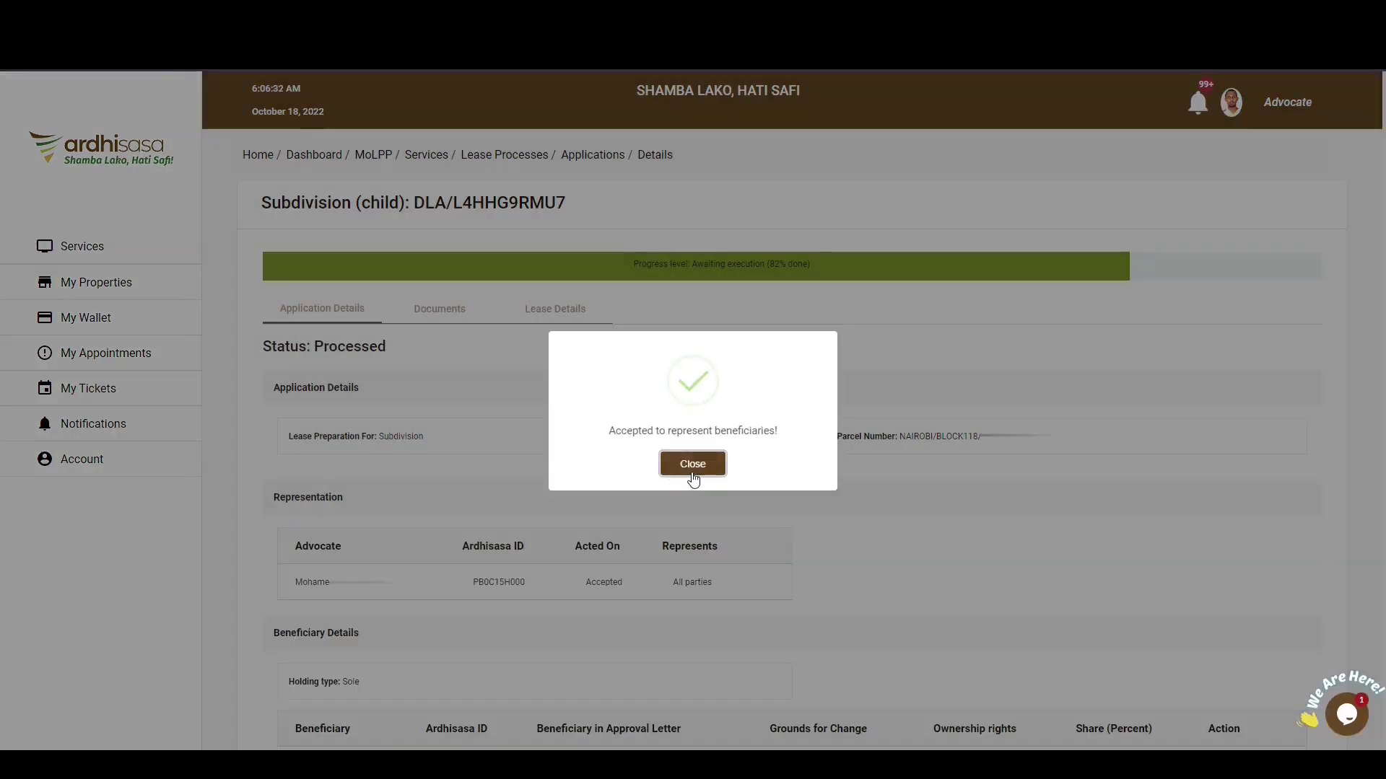
{"action": "left_click", "coordinate": [693, 469]}
{"action": "scroll", "coordinate": [695, 478], "scroll_direction": "down", "scroll_amount": 8}
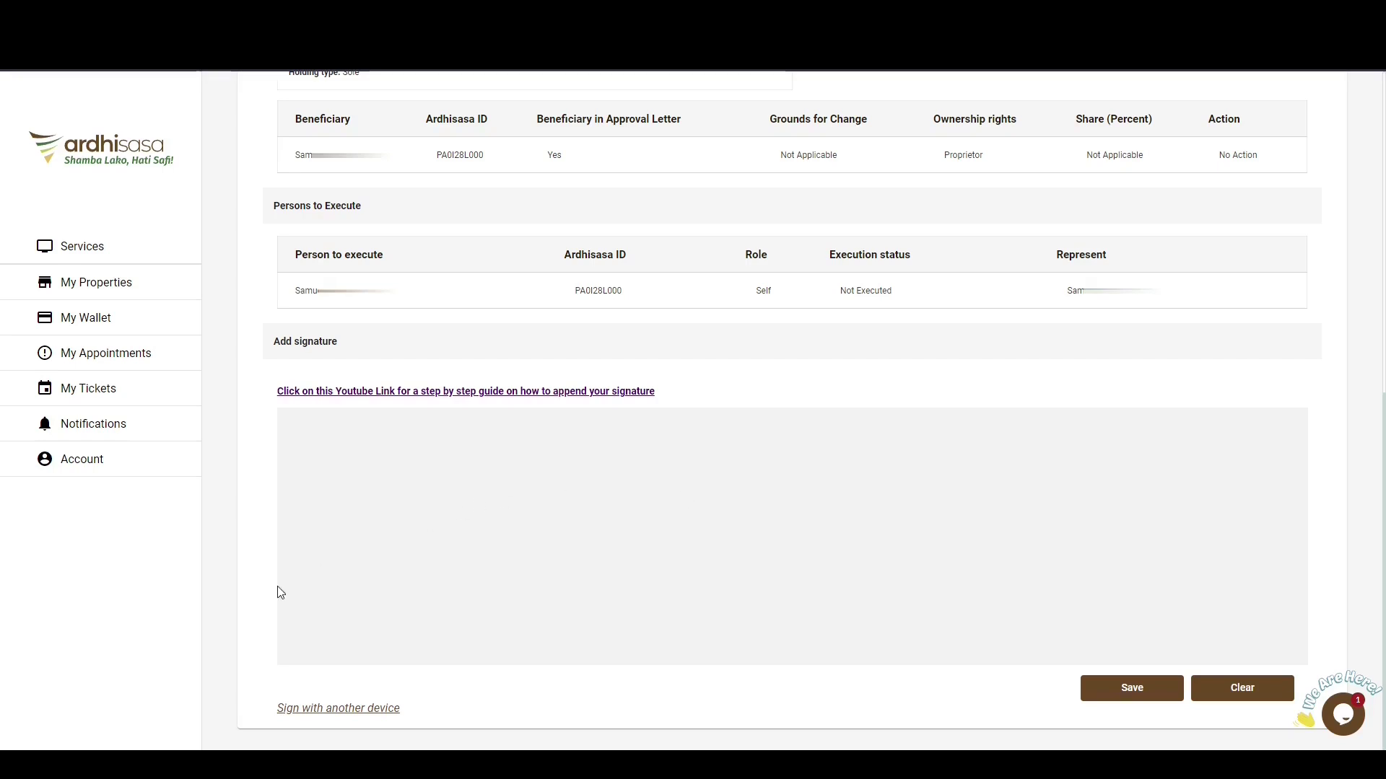
{"action": "left_click", "coordinate": [359, 715]}
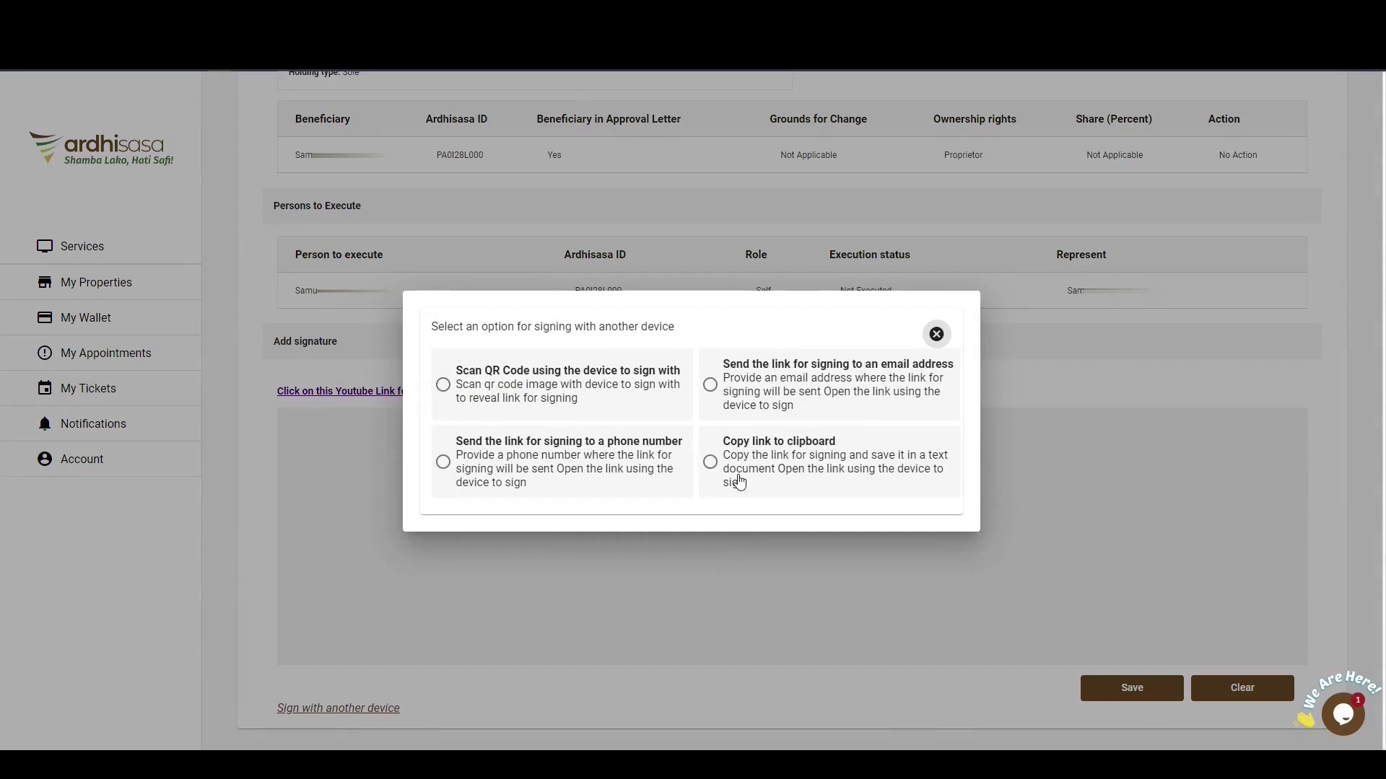
{"action": "left_click", "coordinate": [253, 497]}
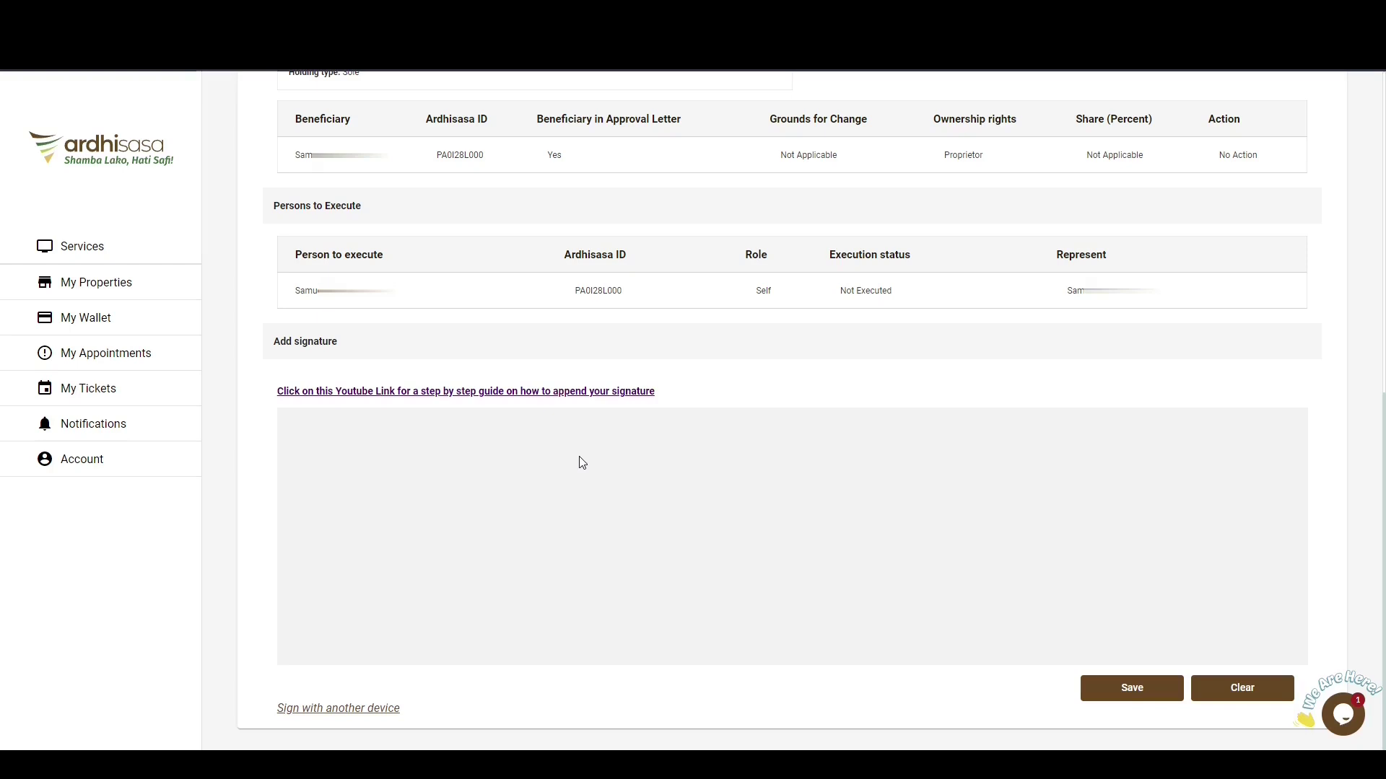
Draw and save the advocate's freehand signature, confirming it as the signature
{"action": "mouse_move", "coordinate": [582, 458]}
{"action": "left_mouse_down"}
{"action": "mouse_move", "coordinate": [532, 500]}
{"action": "mouse_move", "coordinate": [693, 592]}
{"action": "mouse_move", "coordinate": [842, 572]}
{"action": "left_mouse_up"}
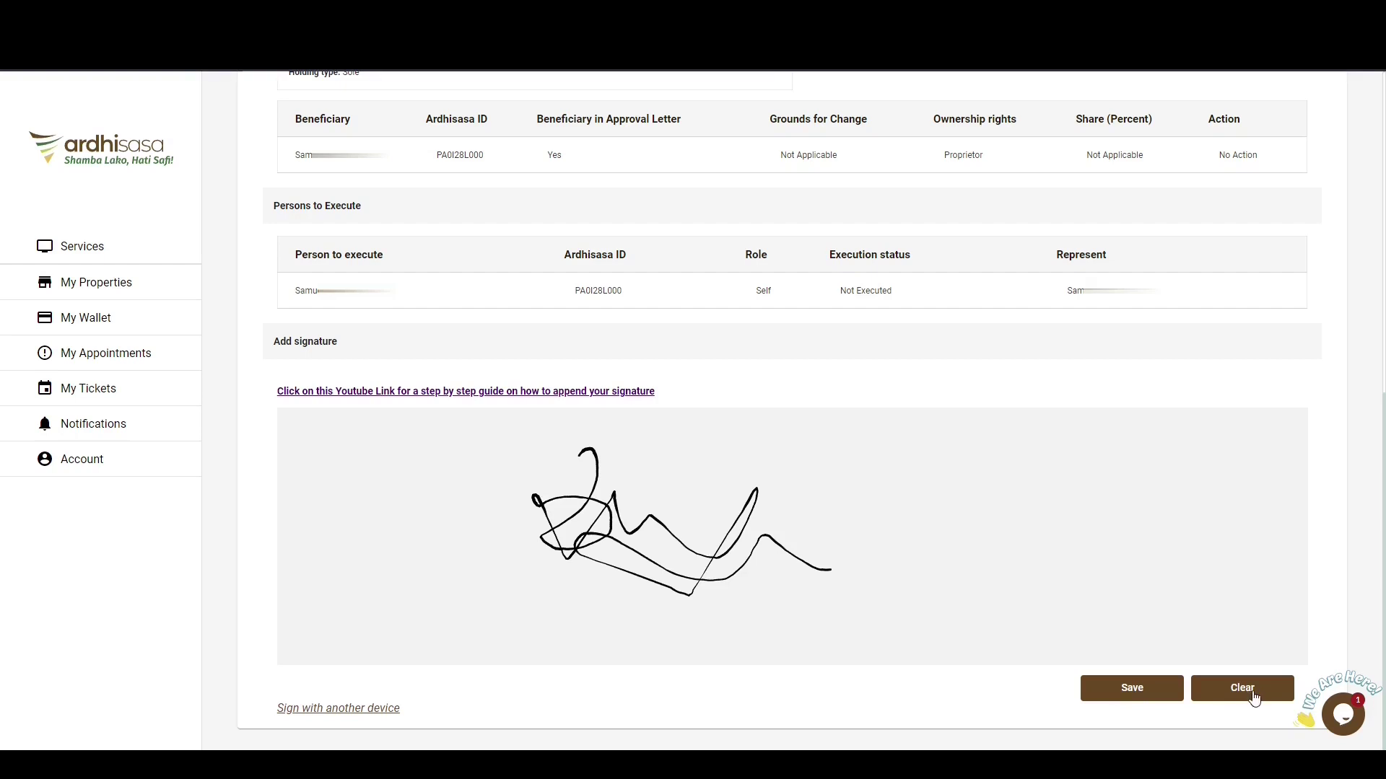
{"action": "left_click", "coordinate": [1131, 689]}
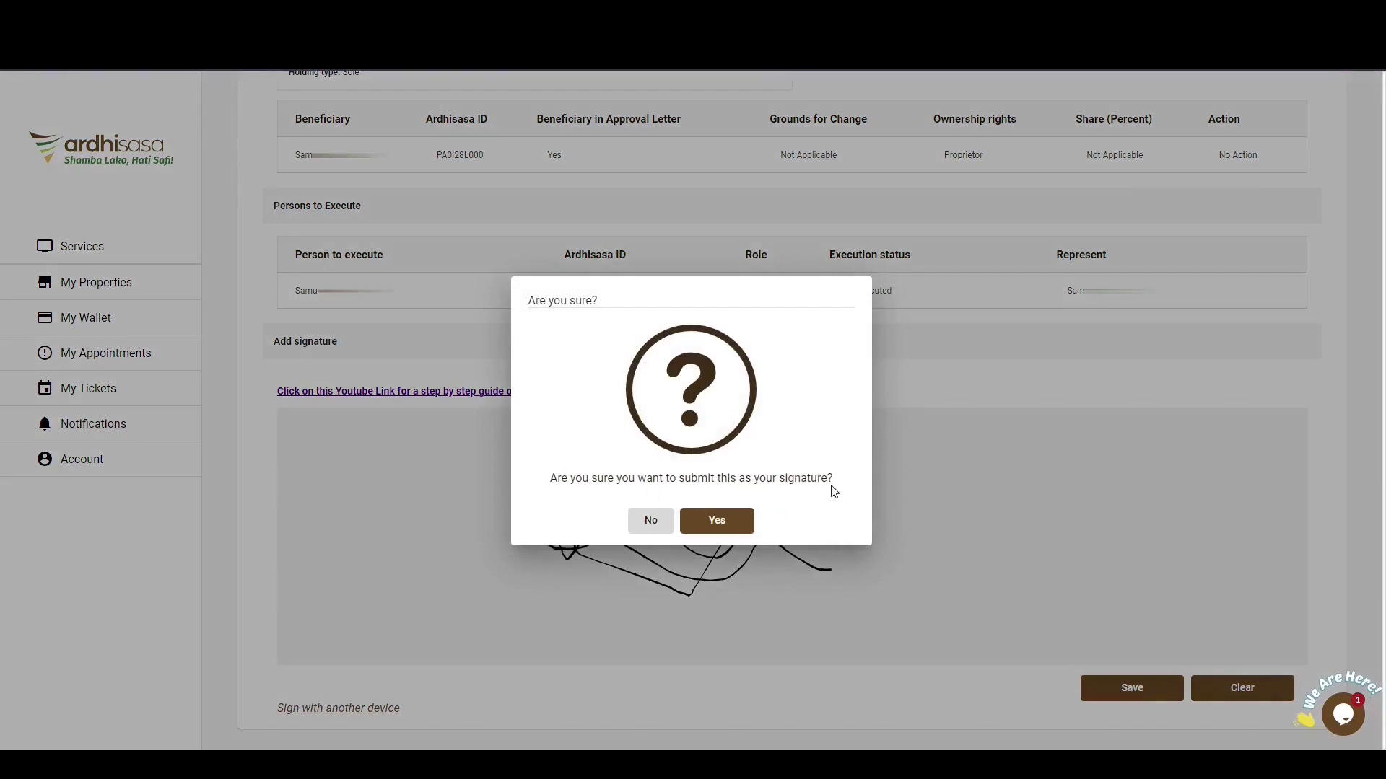
{"action": "left_click", "coordinate": [717, 521]}
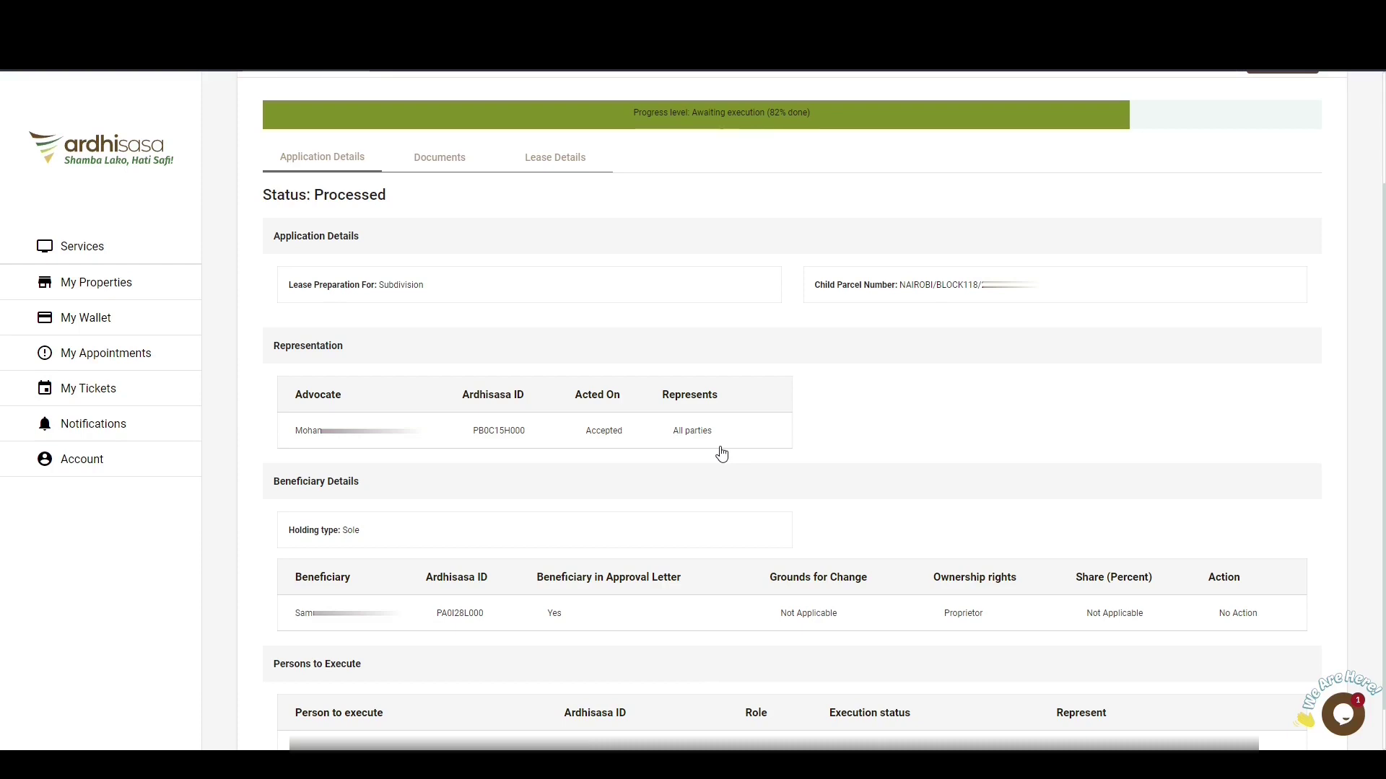
{"action": "scroll", "coordinate": [722, 453], "scroll_direction": "down", "scroll_amount": 1}
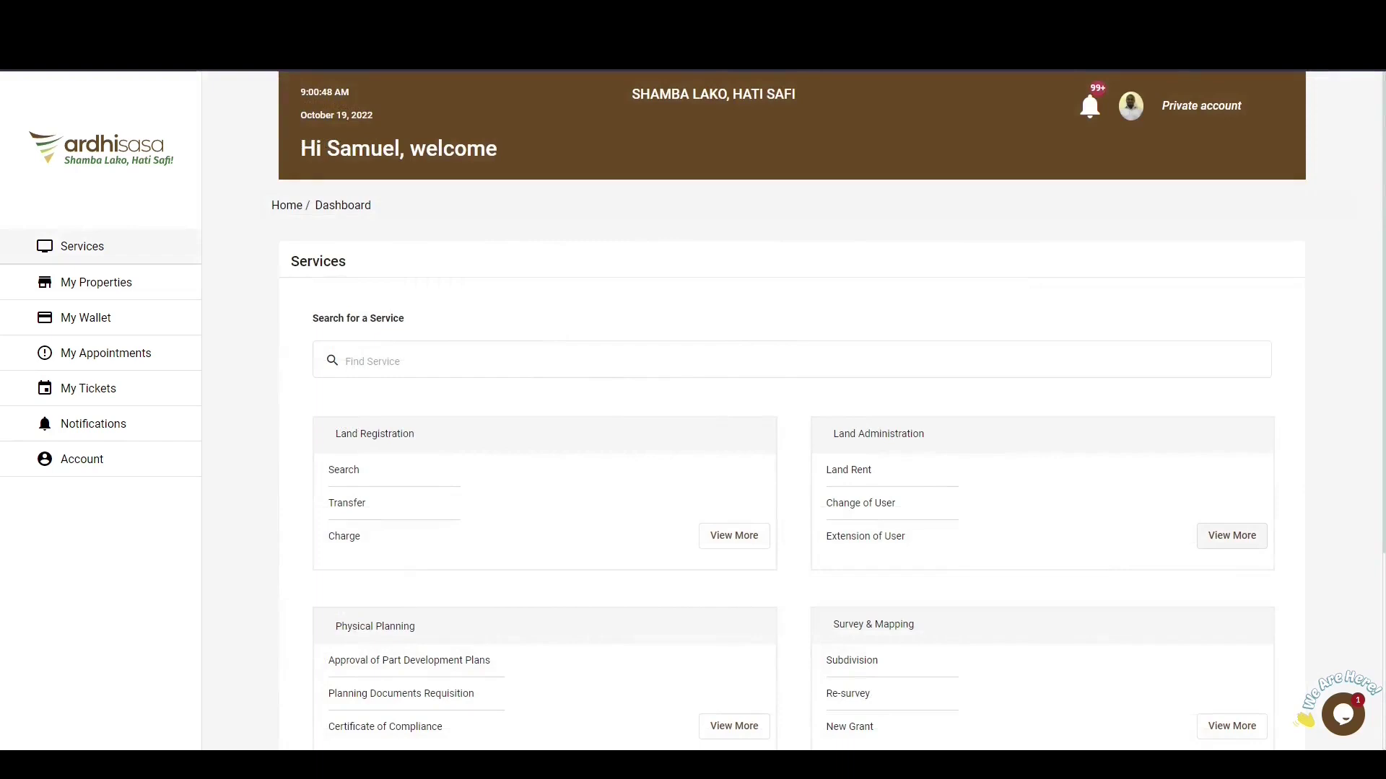
{"action": "left_click", "coordinate": [1232, 536]}
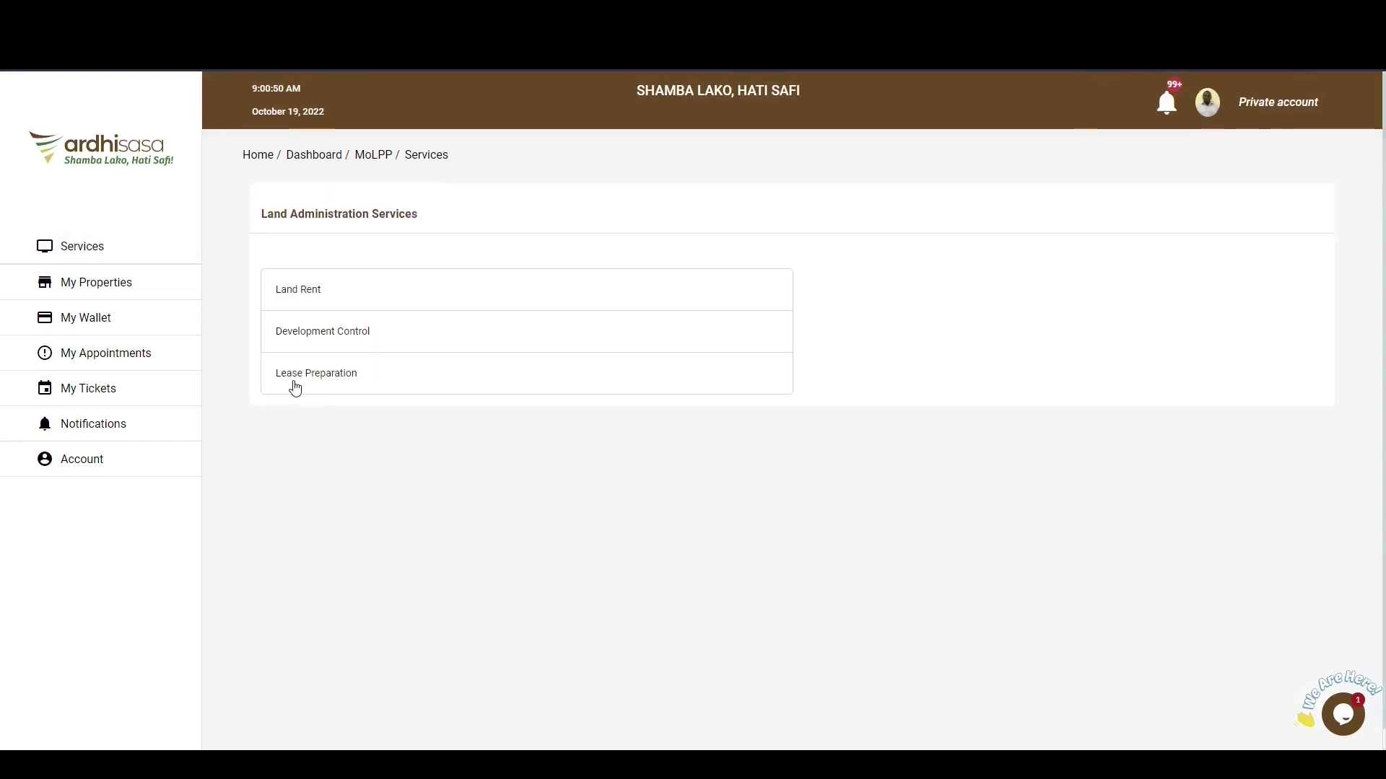
{"action": "left_click", "coordinate": [295, 388]}
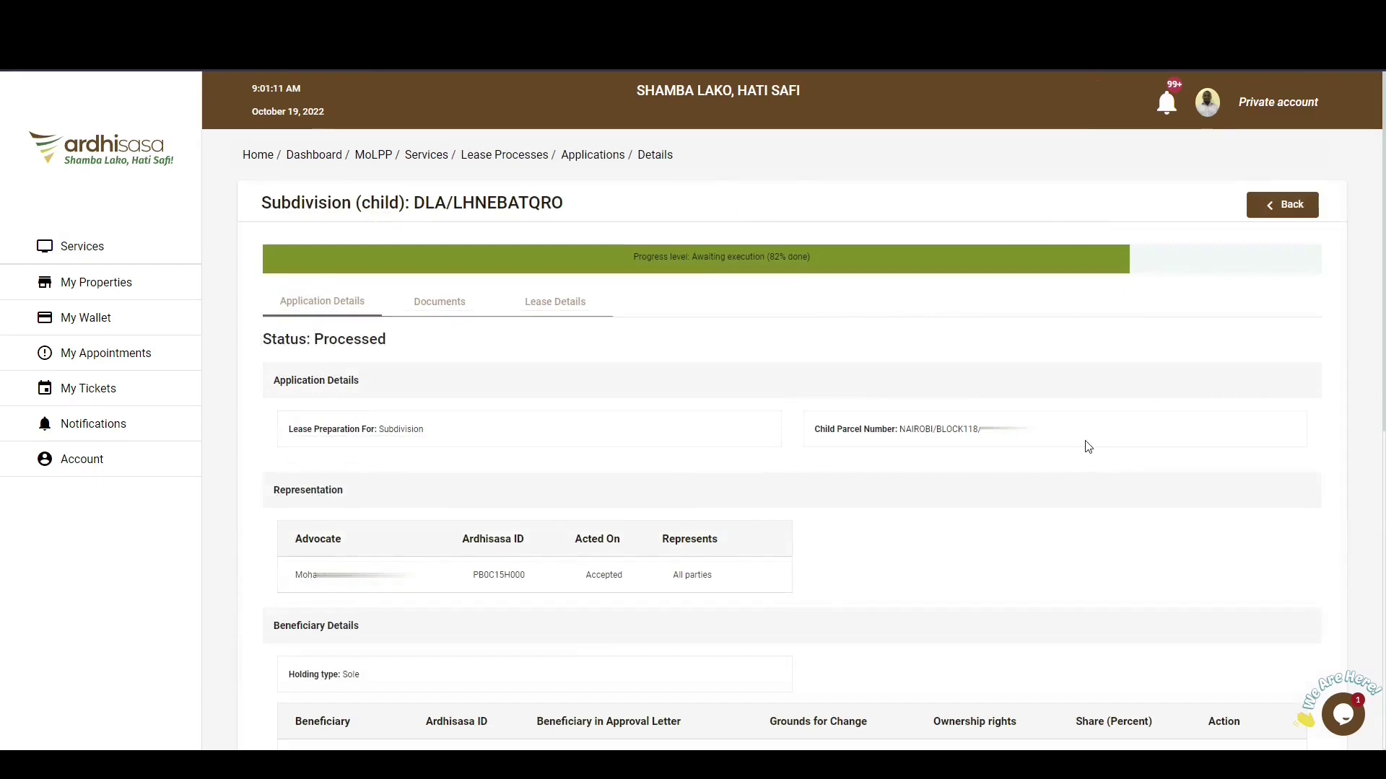
{"action": "scroll", "coordinate": [1087, 447], "scroll_direction": "down", "scroll_amount": 8}
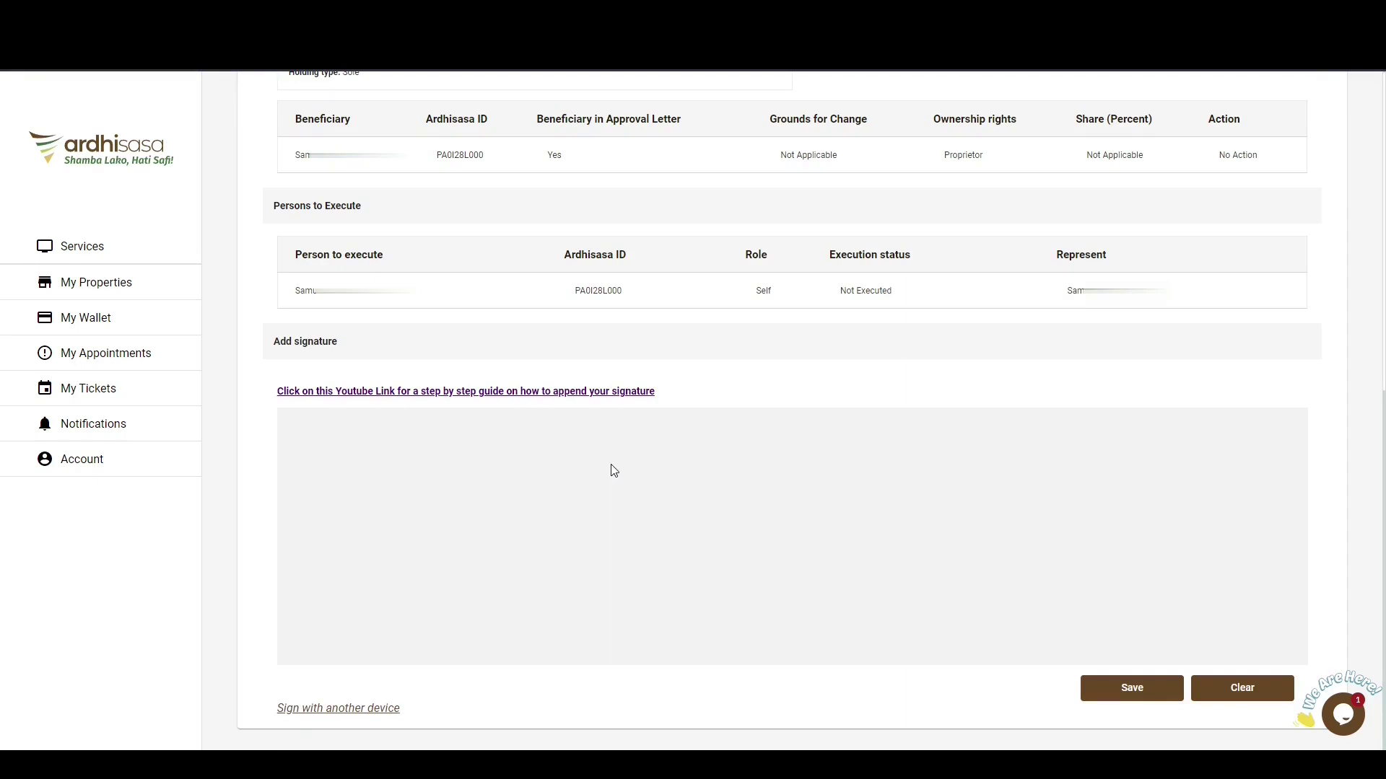
{"action": "mouse_move", "coordinate": [612, 464]}
{"action": "left_mouse_down"}
{"action": "mouse_move", "coordinate": [545, 557]}
{"action": "mouse_move", "coordinate": [569, 608]}
{"action": "mouse_move", "coordinate": [890, 599]}
{"action": "left_mouse_up"}
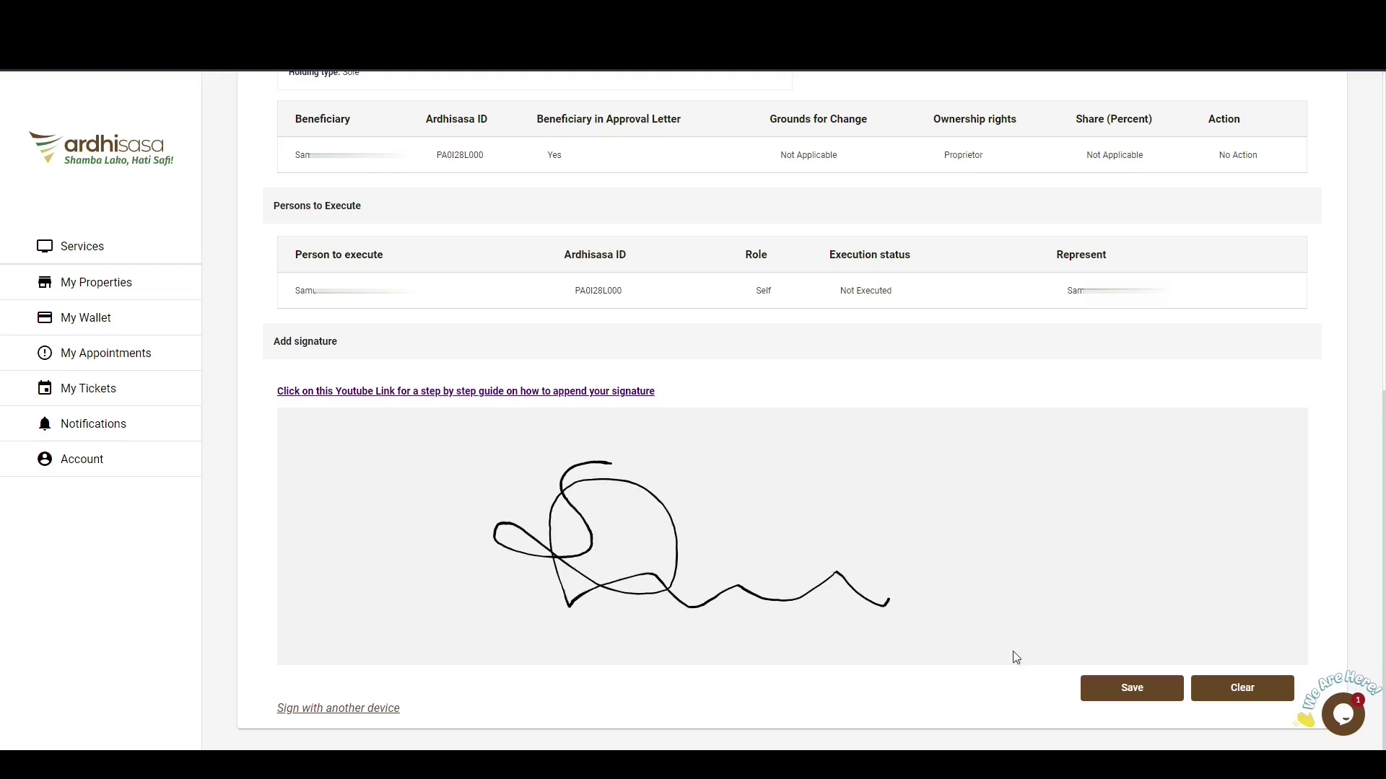
{"action": "left_click", "coordinate": [1134, 688]}
{"action": "left_click", "coordinate": [732, 522]}
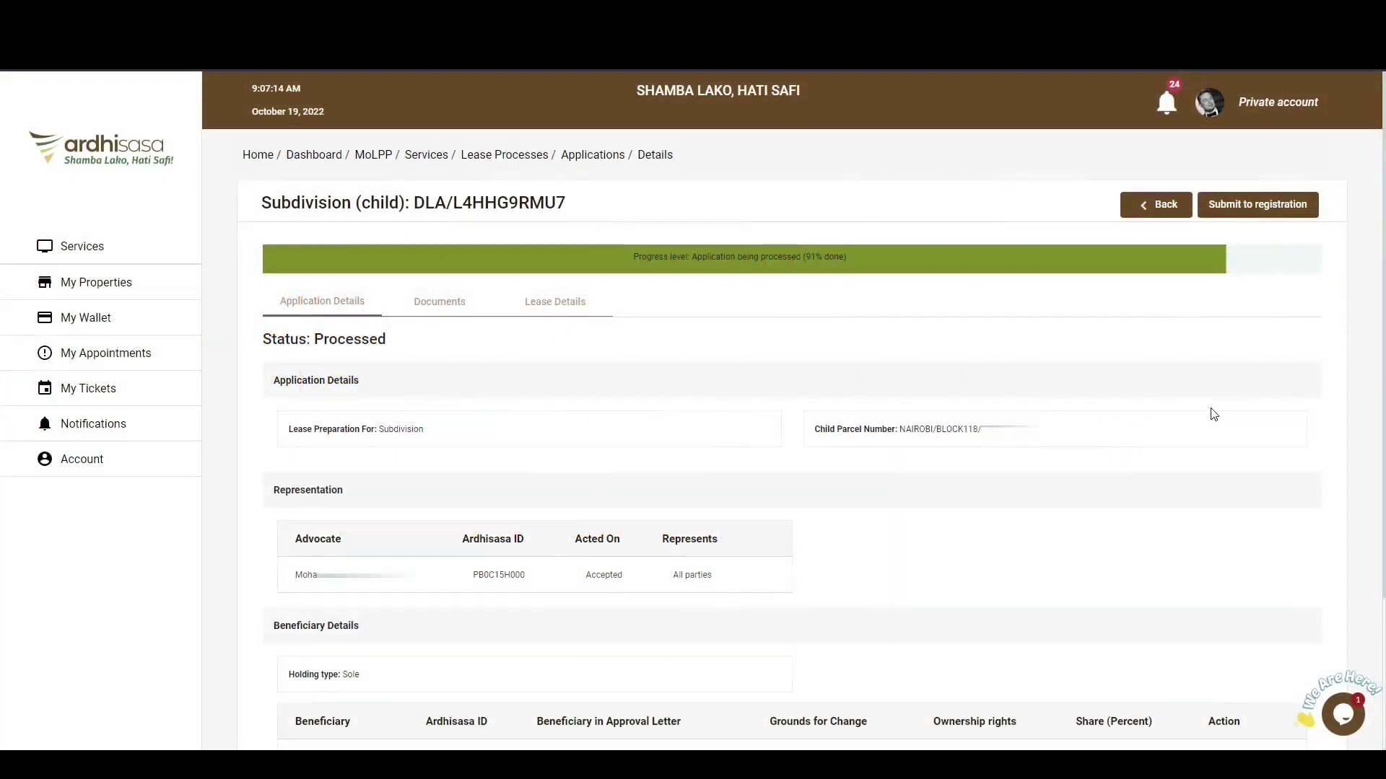
{"action": "left_click", "coordinate": [1256, 208]}
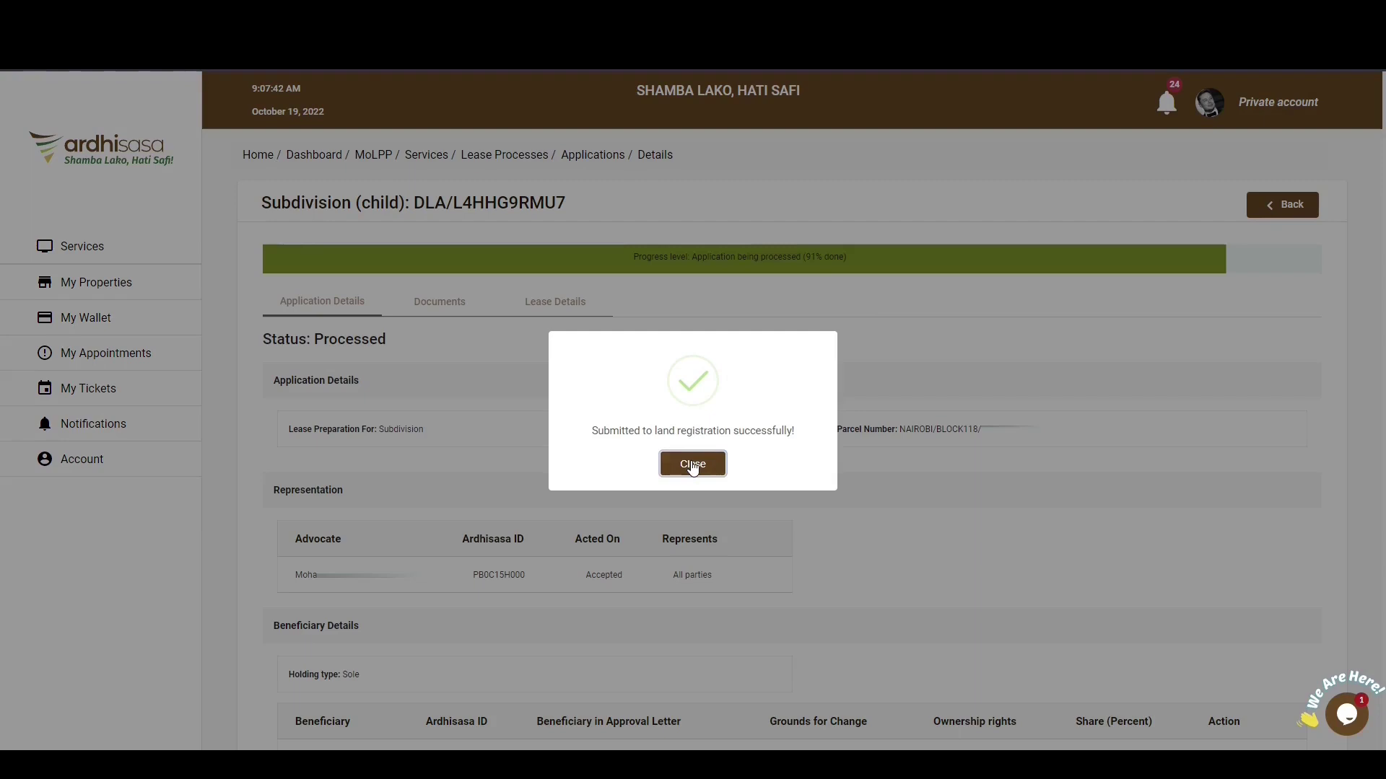
{"action": "left_click", "coordinate": [693, 465]}
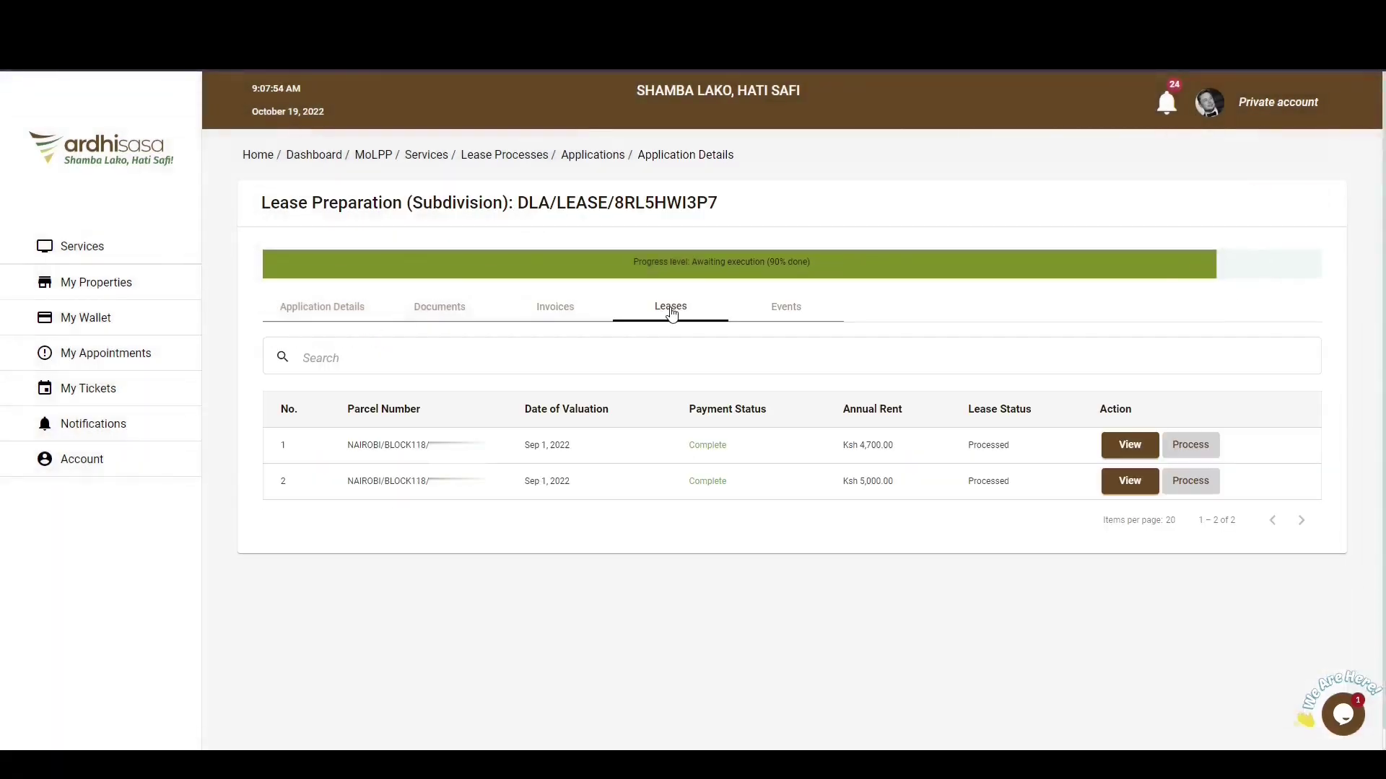
{"action": "left_click", "coordinate": [1126, 482]}
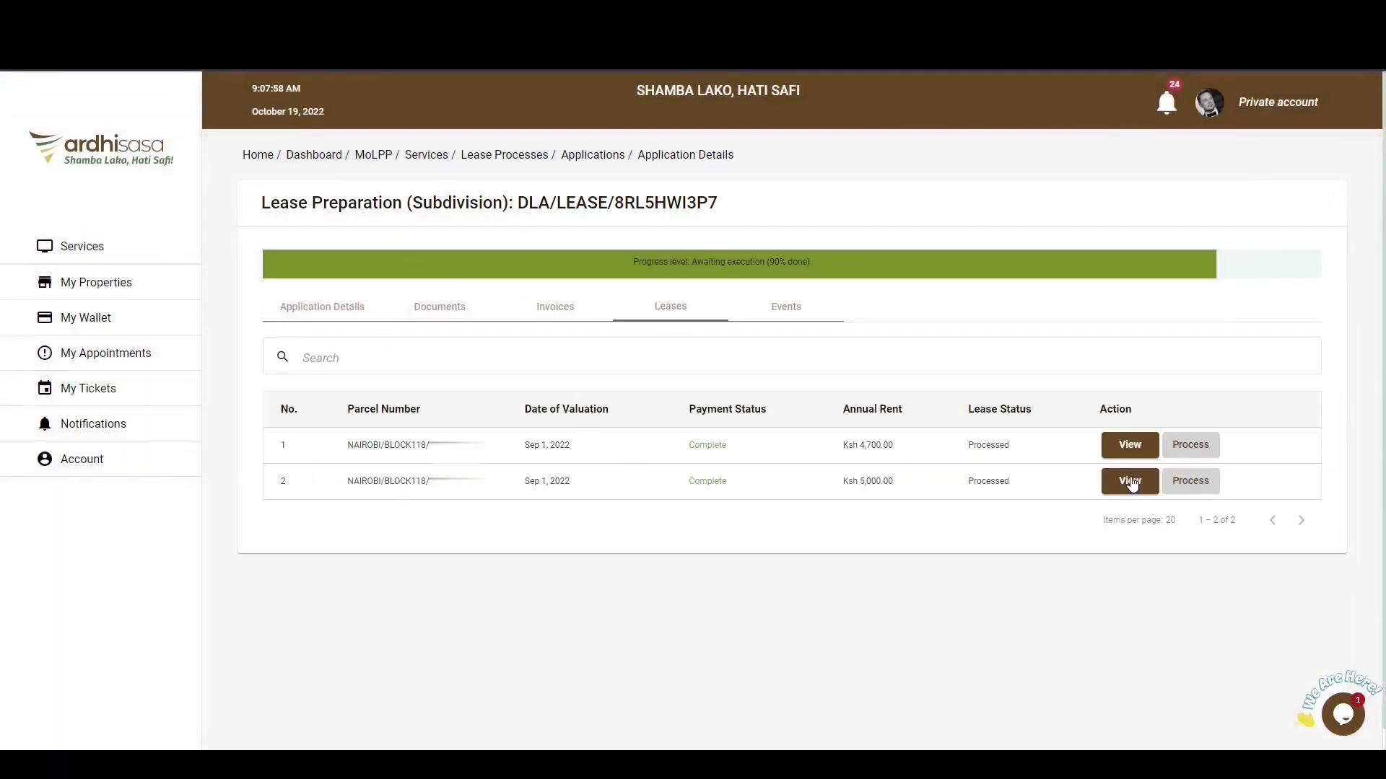